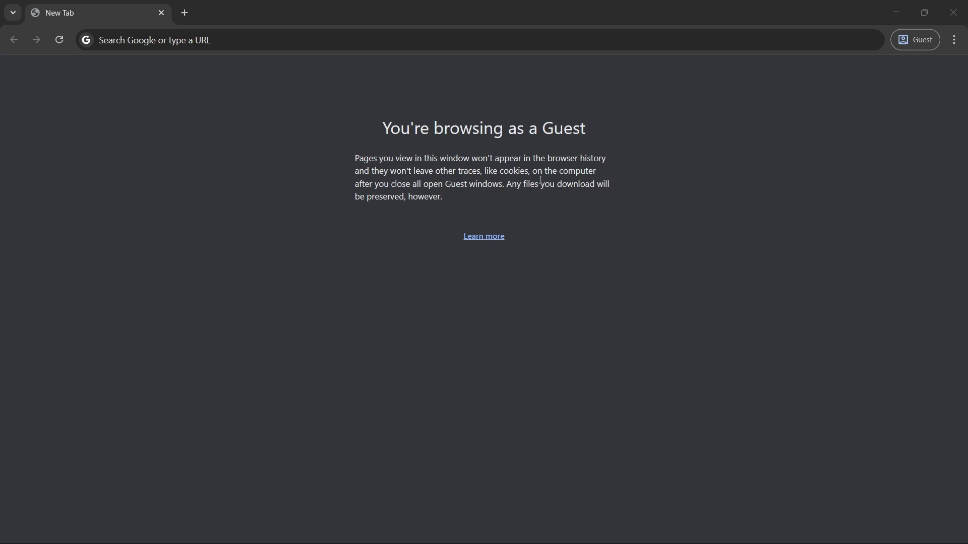
# Search the web for "canva" and open the official Canva website from the results.
pyautogui.click(410, 34)
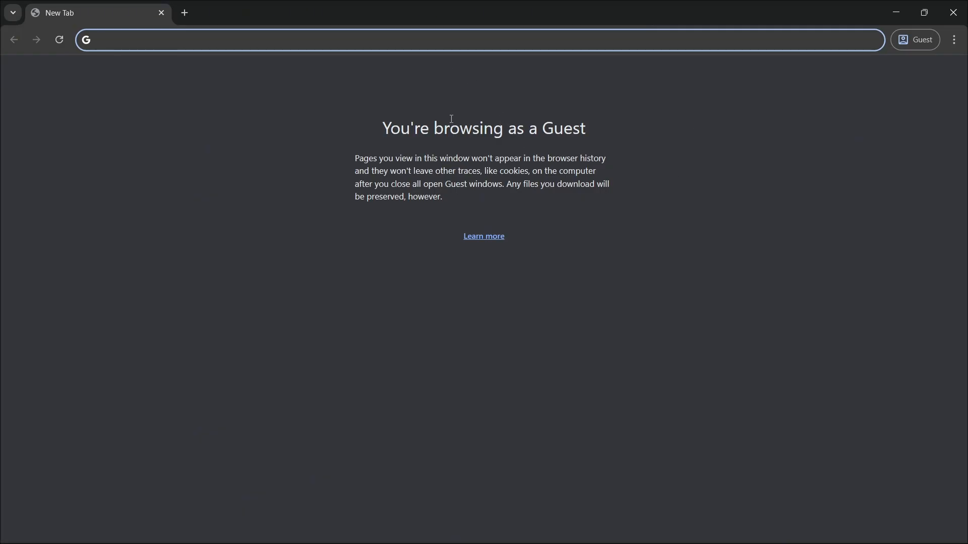
pyautogui.write('canva')
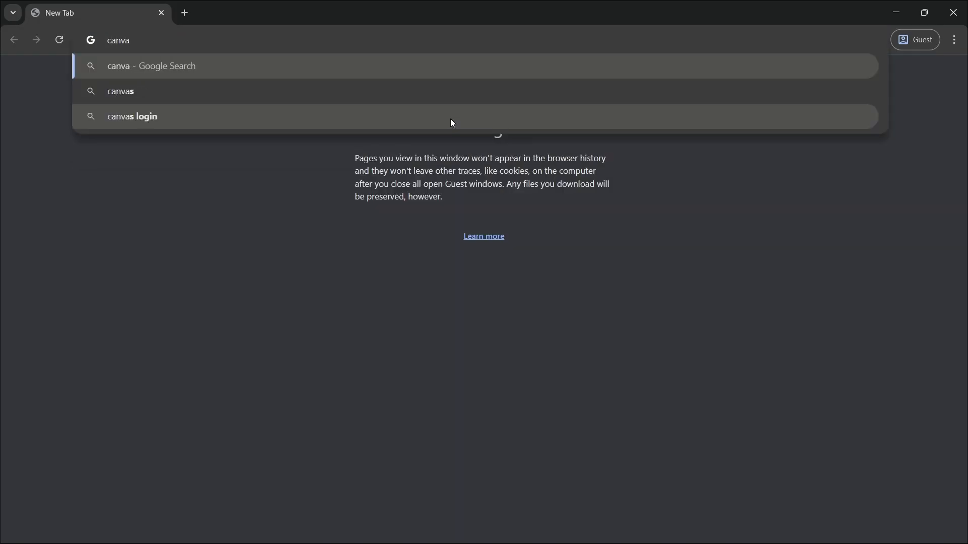
pyautogui.press('Return')
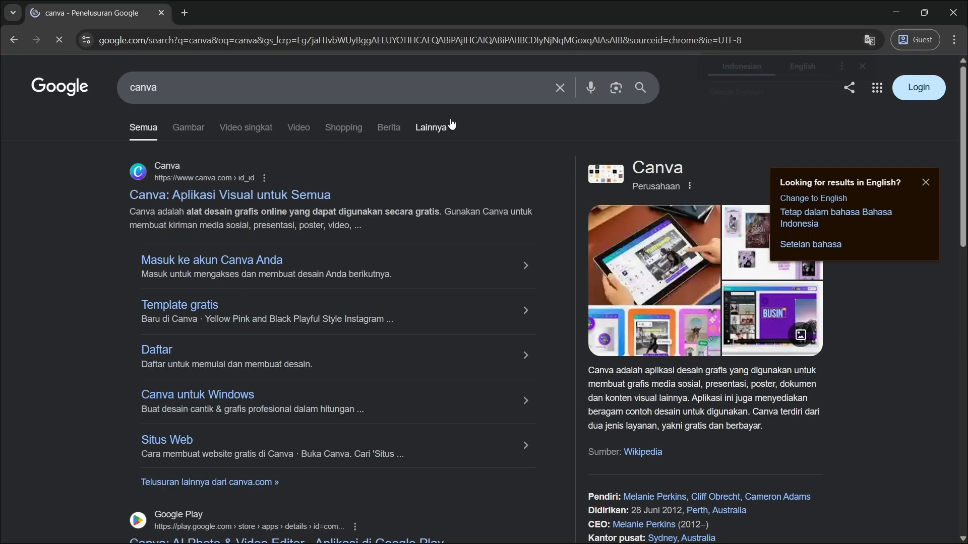
pyautogui.click(925, 185)
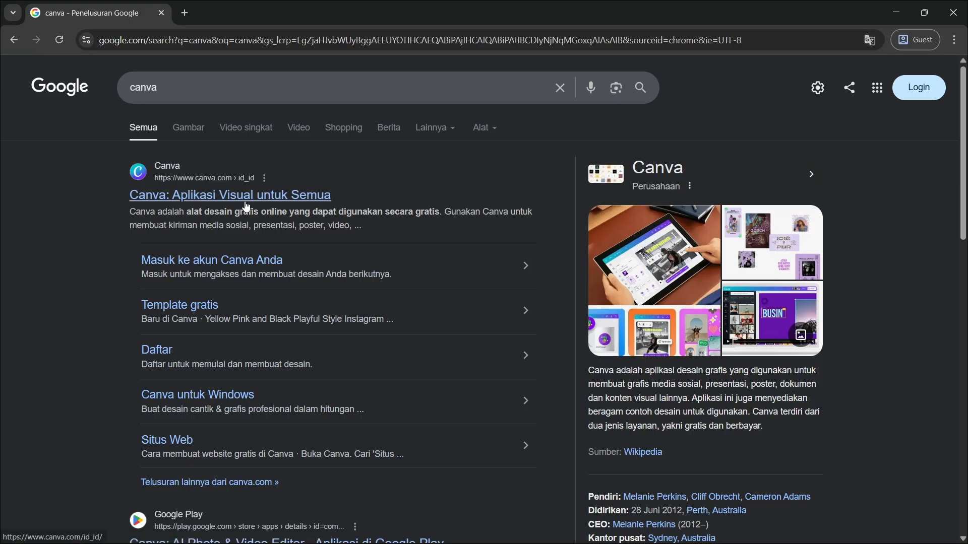
pyautogui.scroll(-3, 246, 207)
pyautogui.scroll(3, 316, 291)
pyautogui.click(214, 198)
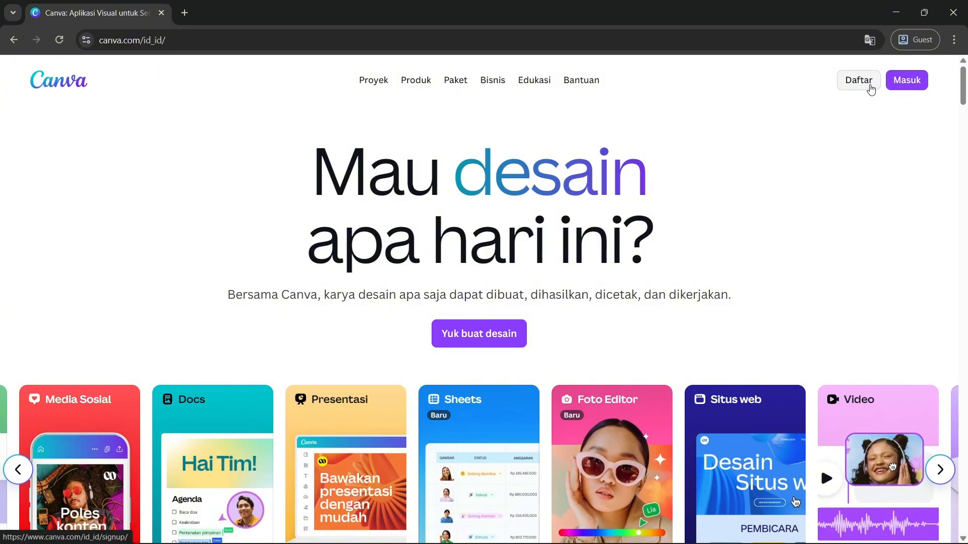
# Start the Canva sign-up, show the other sign-in methods and continue with Google.
pyautogui.click(870, 88)
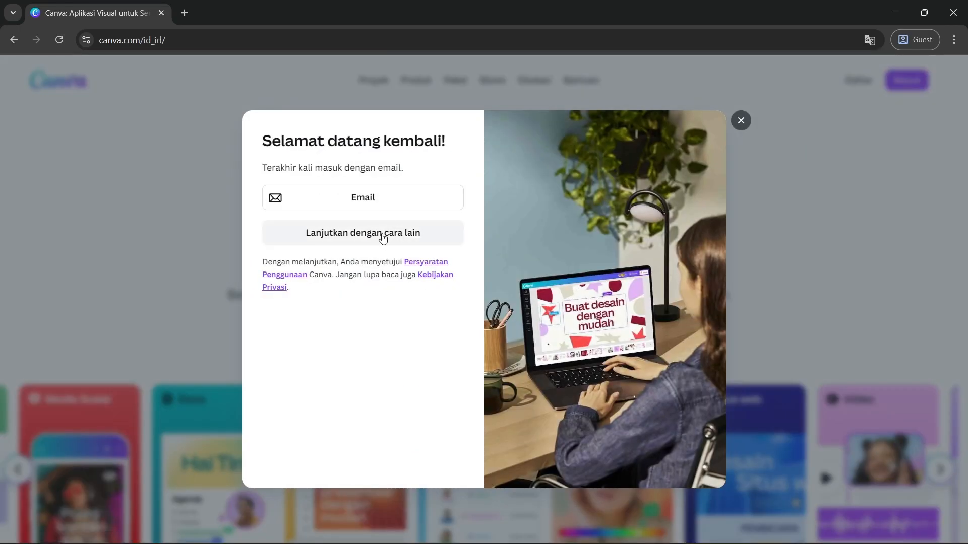
pyautogui.click(383, 239)
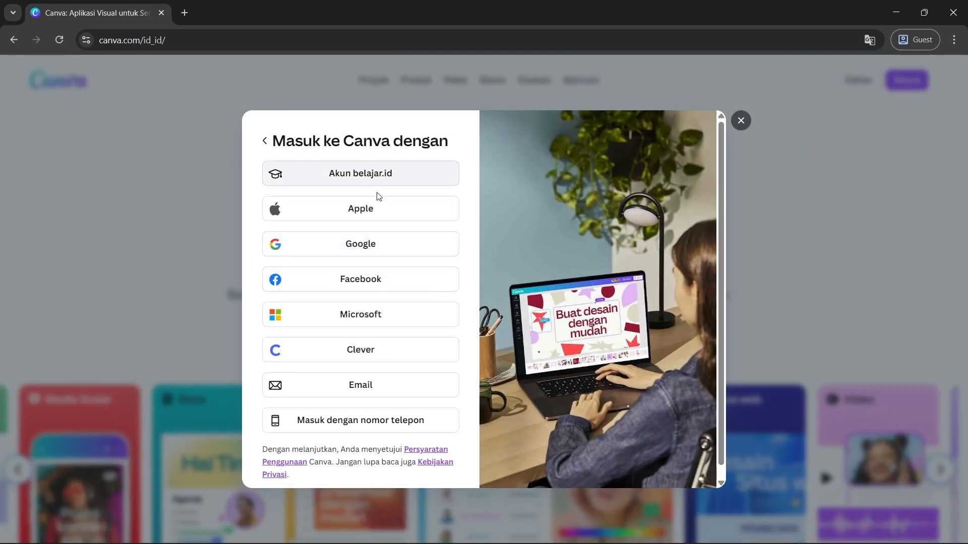
pyautogui.click(384, 252)
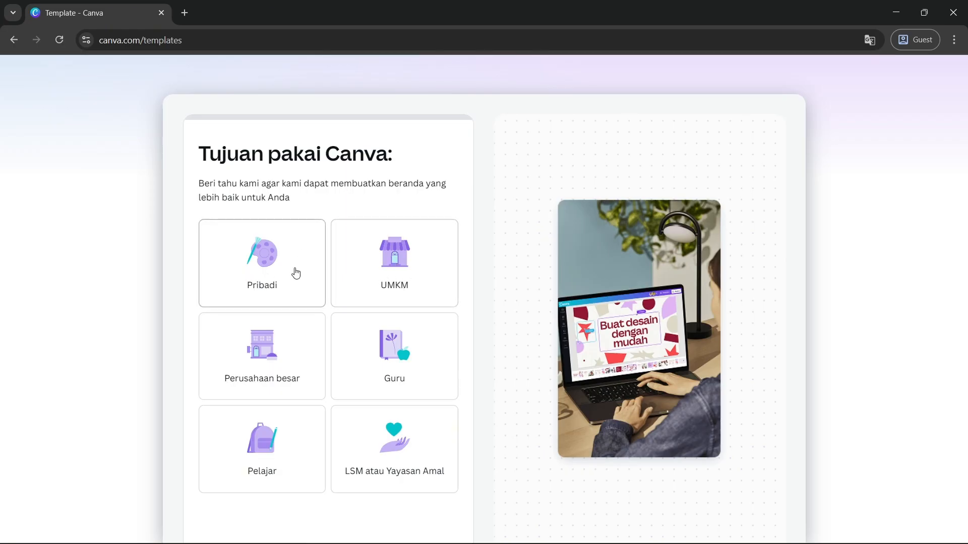
# Choose Pribadi as the purpose for using Canva and skip the Canva Pro trial and message preferences.
pyautogui.click(295, 274)
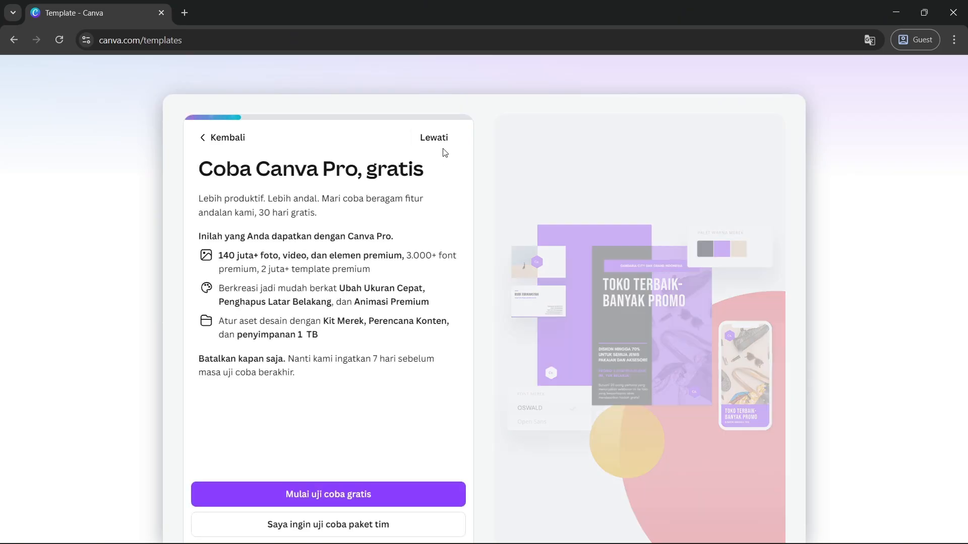
pyautogui.click(441, 142)
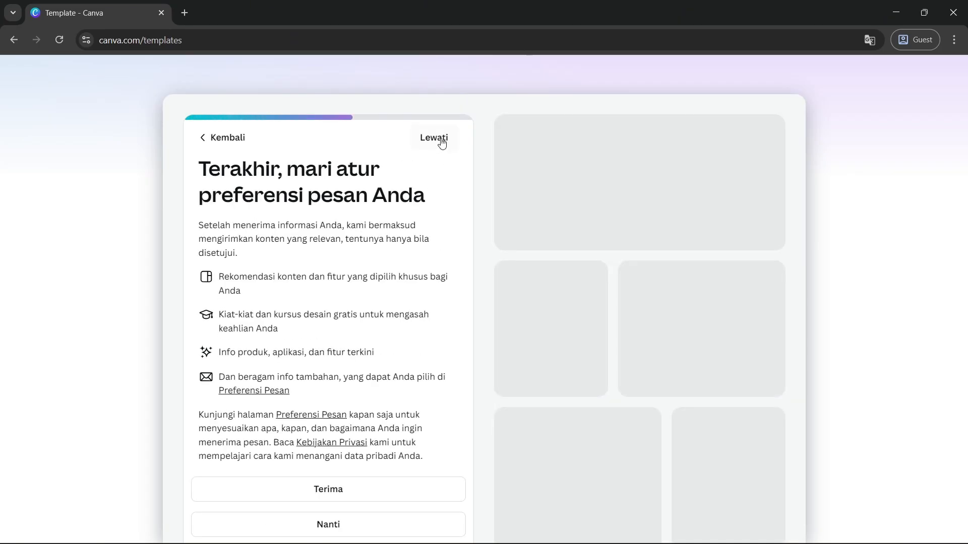
pyautogui.click(442, 142)
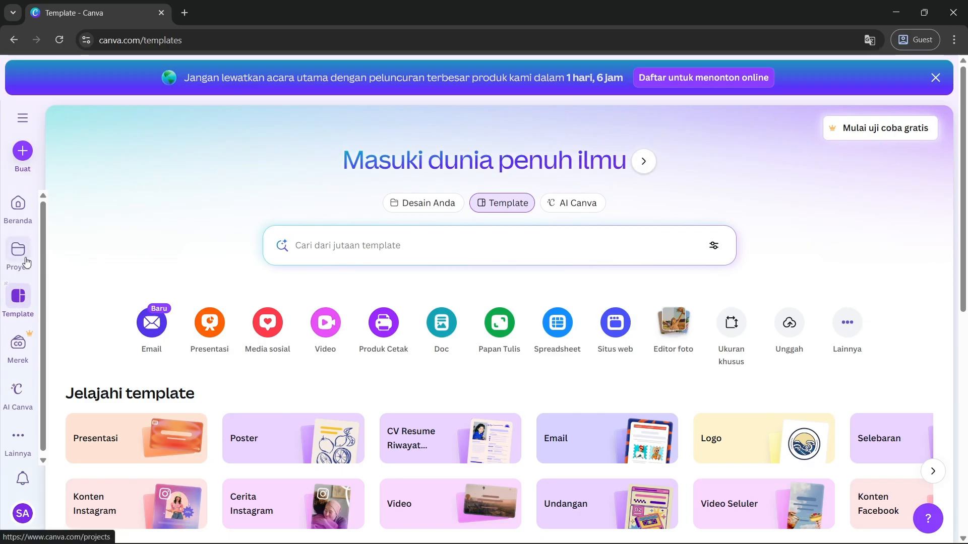
# Open the Presentasi template category and examine its designs, including which ones carry the premium crown mark.
pyautogui.click(22, 304)
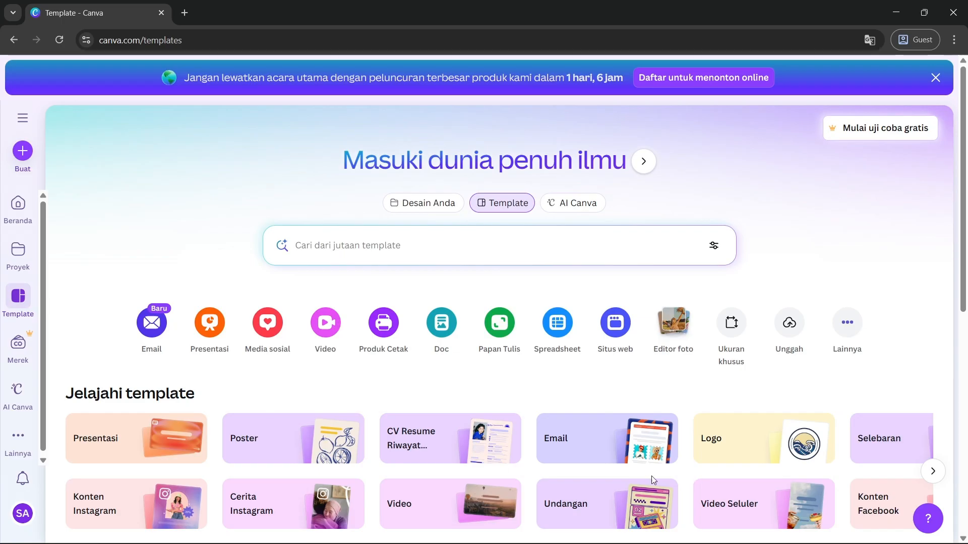
pyautogui.click(170, 451)
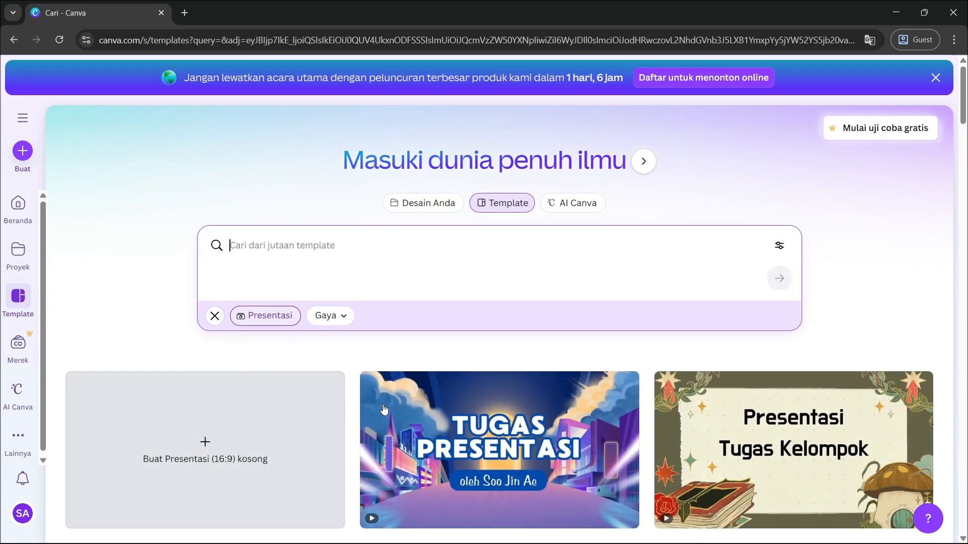
pyautogui.scroll(-3, 339, 418)
pyautogui.scroll(3, 354, 400)
pyautogui.scroll(-5, 650, 410)
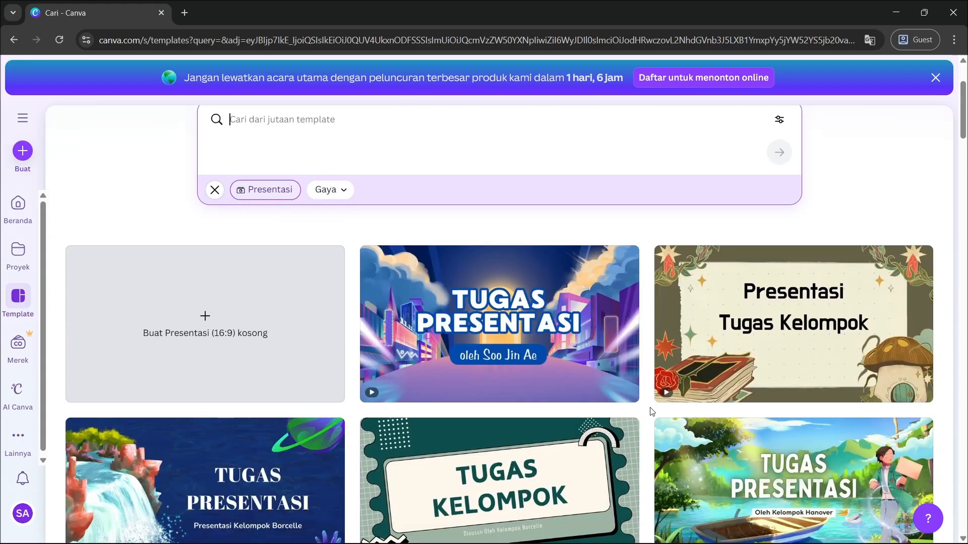
pyautogui.scroll(-2, 650, 411)
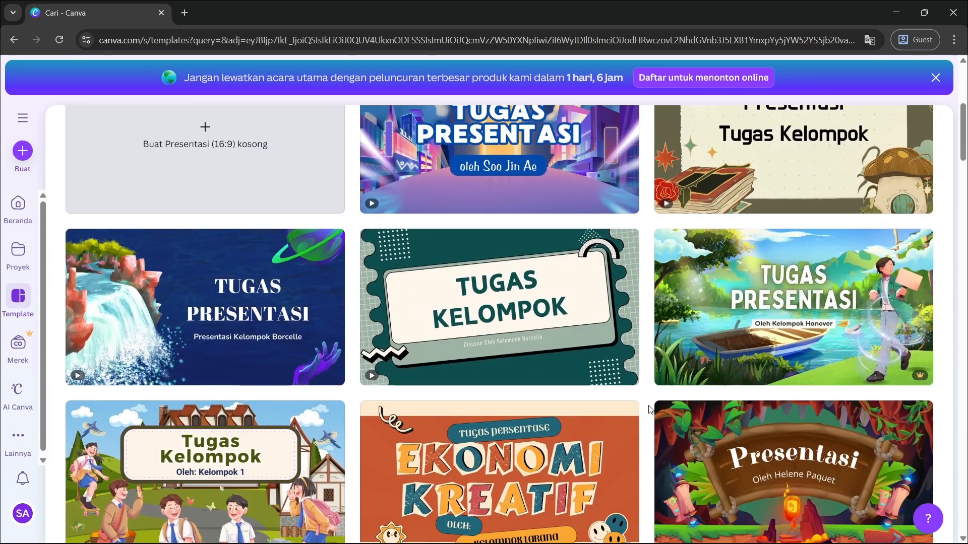
pyautogui.scroll(4, 650, 411)
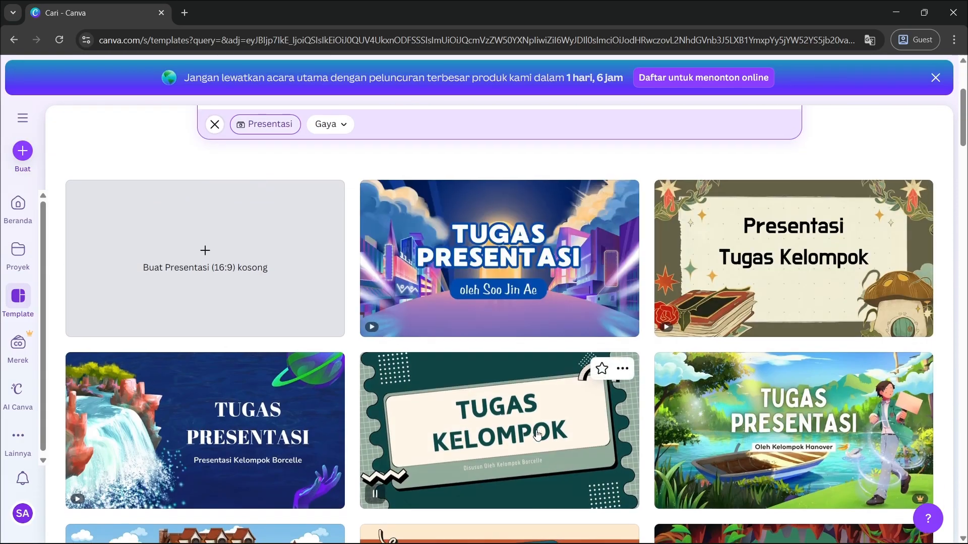
pyautogui.scroll(-15, 642, 417)
pyautogui.scroll(-6, 642, 418)
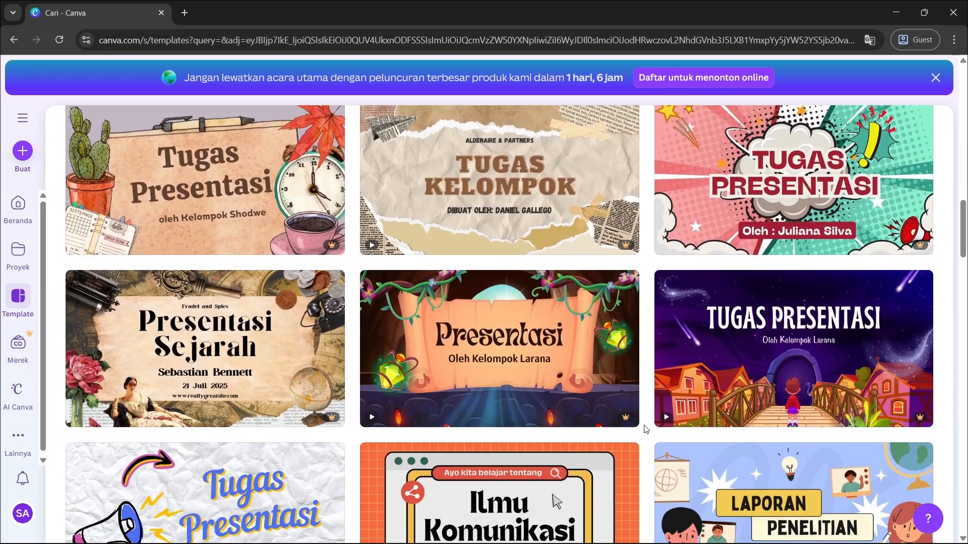
pyautogui.scroll(15, 644, 421)
pyautogui.scroll(8, 645, 425)
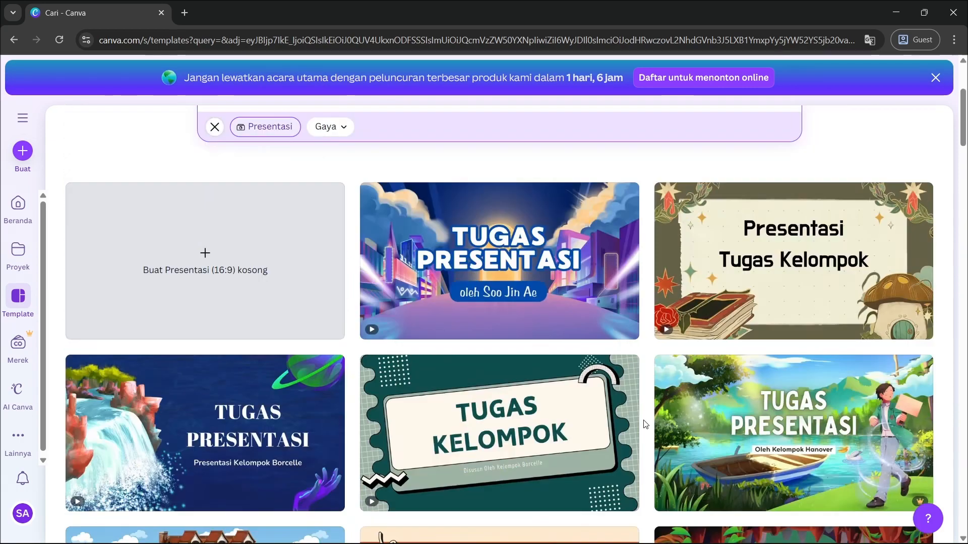
pyautogui.scroll(-3, 648, 419)
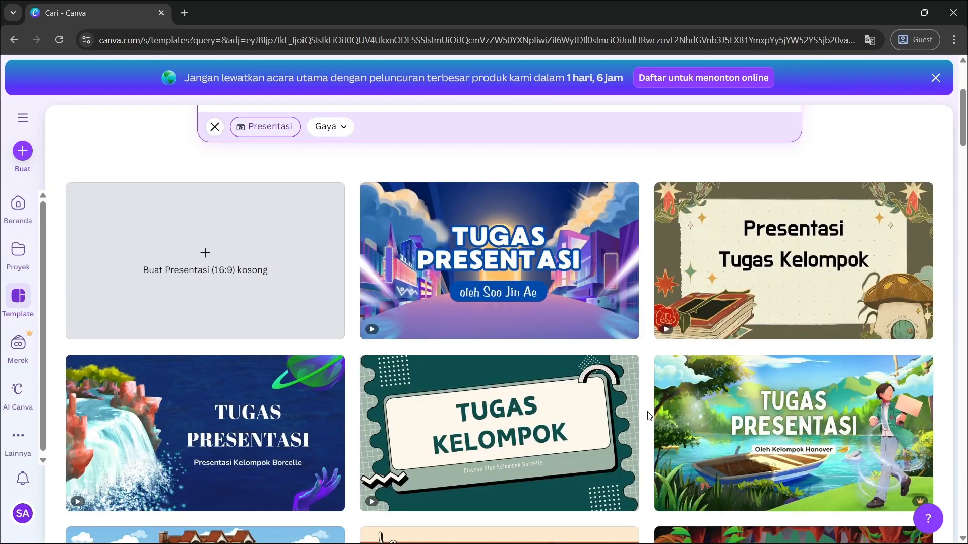
pyautogui.scroll(-1, 650, 415)
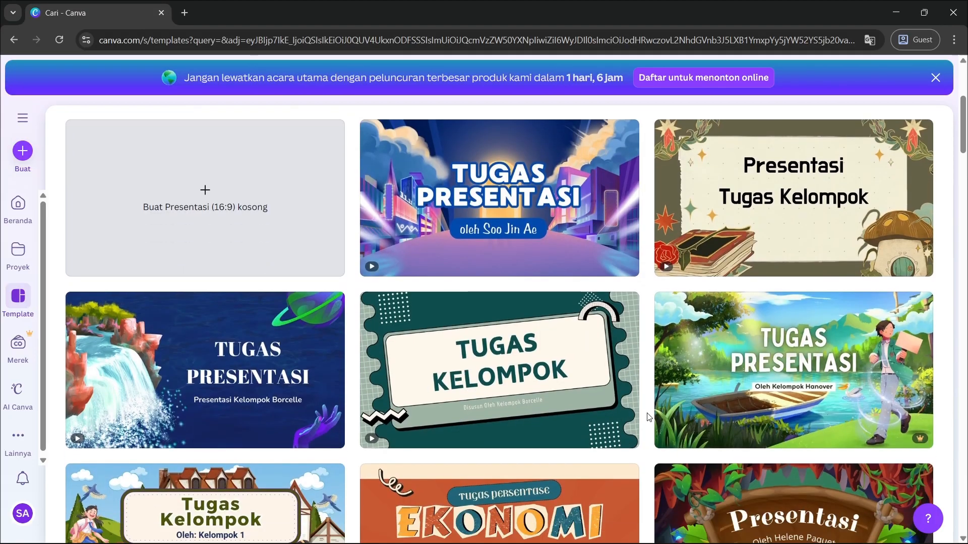
pyautogui.scroll(-2, 650, 411)
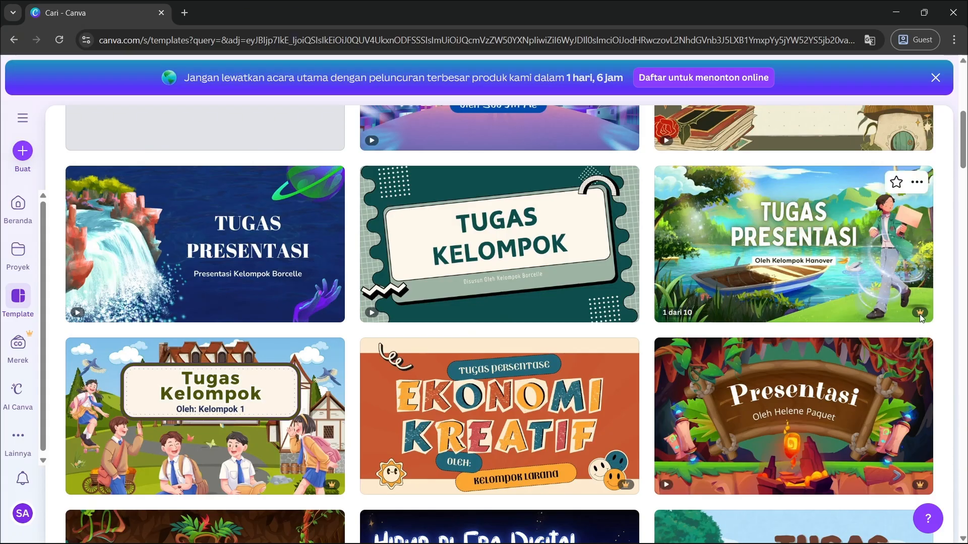
pyautogui.moveTo(920, 318)
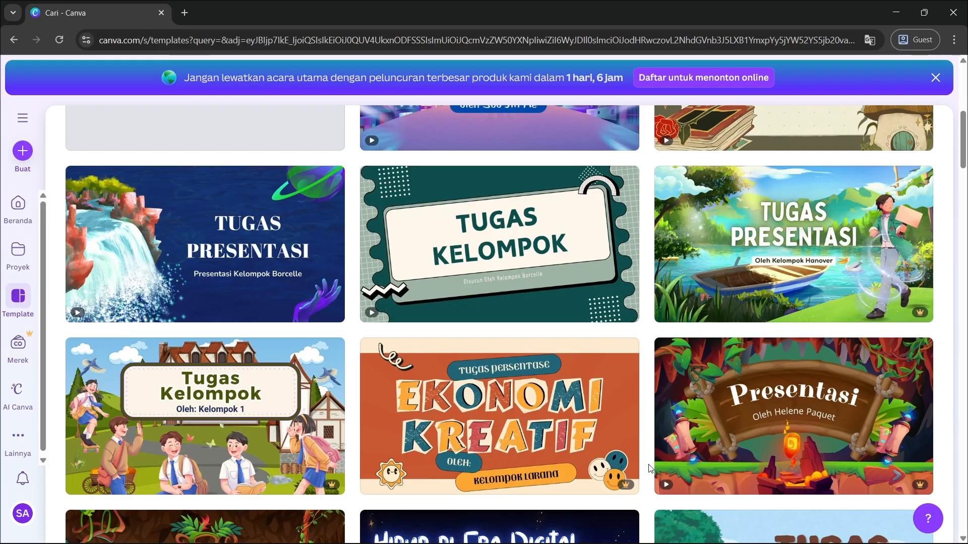
pyautogui.scroll(4, 651, 464)
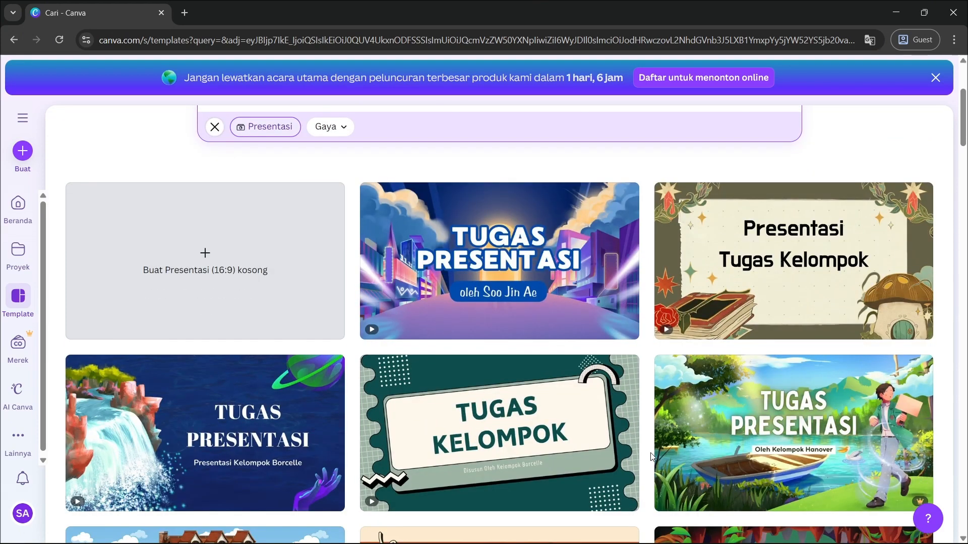
pyautogui.moveTo(614, 332)
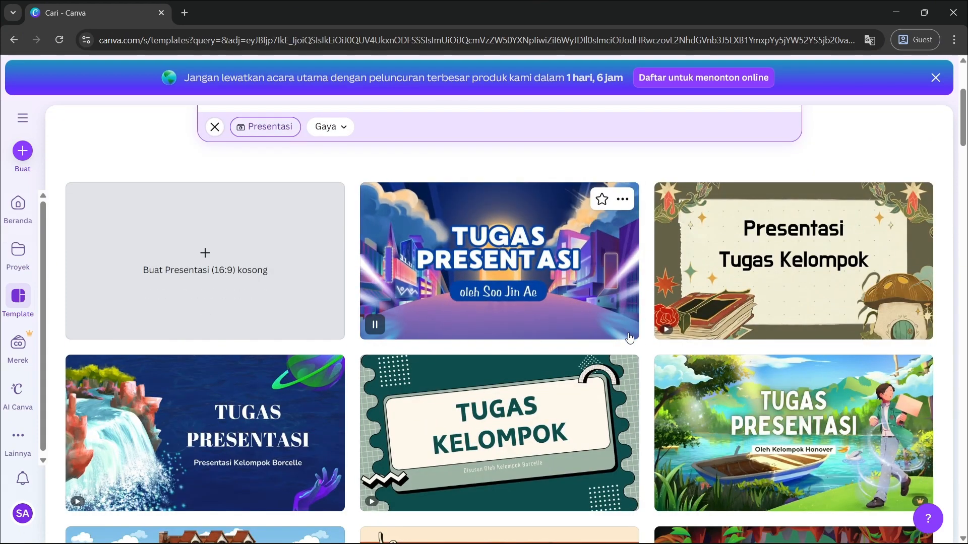
pyautogui.scroll(-1, 718, 379)
pyautogui.moveTo(921, 440)
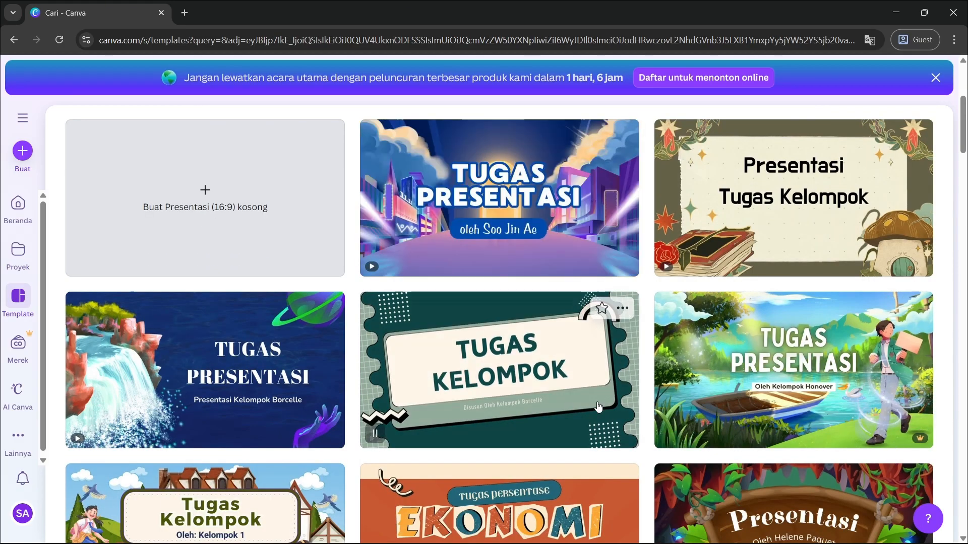
pyautogui.scroll(5, 353, 302)
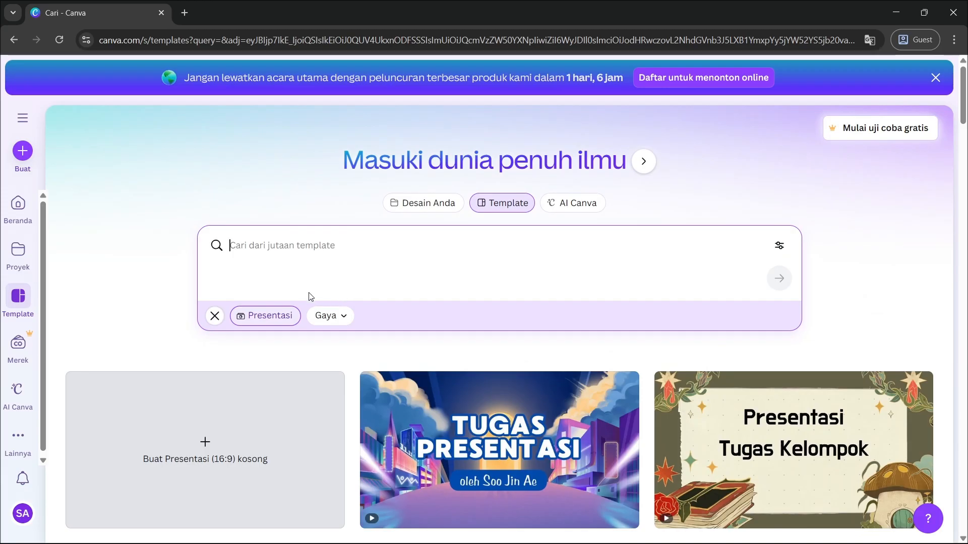
# Replace the Presentasi filter with a template search for "youtube banner" and browse the matching designs.
pyautogui.click(214, 316)
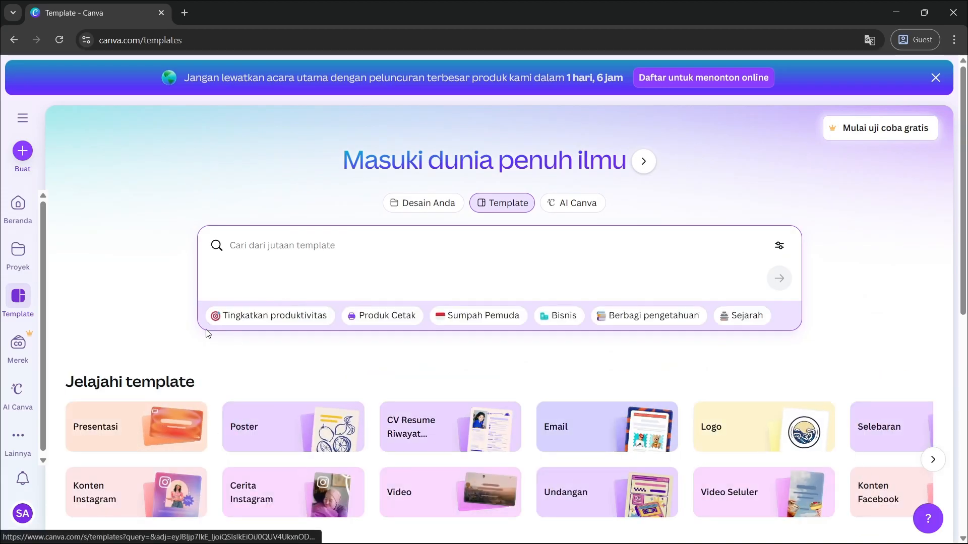
pyautogui.click(295, 251)
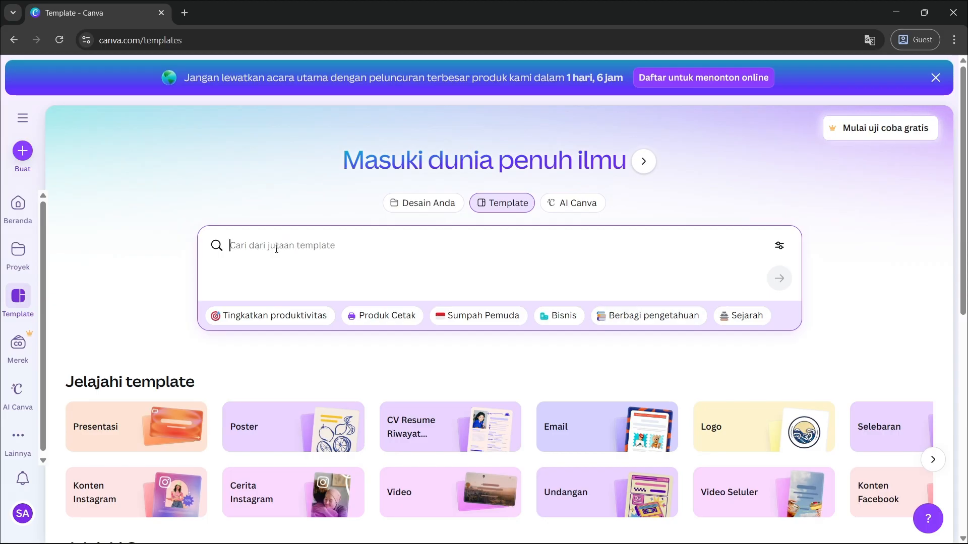
pyautogui.write('y')
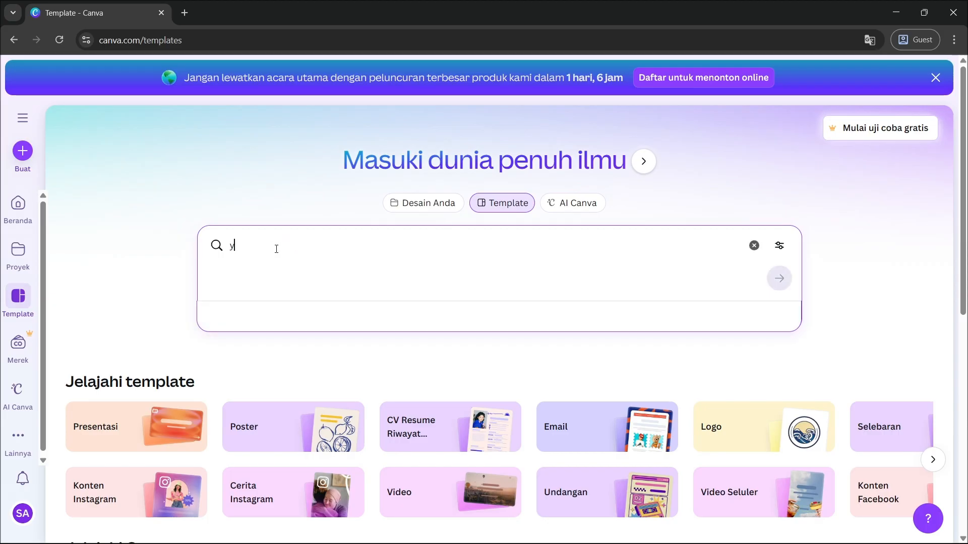
pyautogui.write('outube banner')
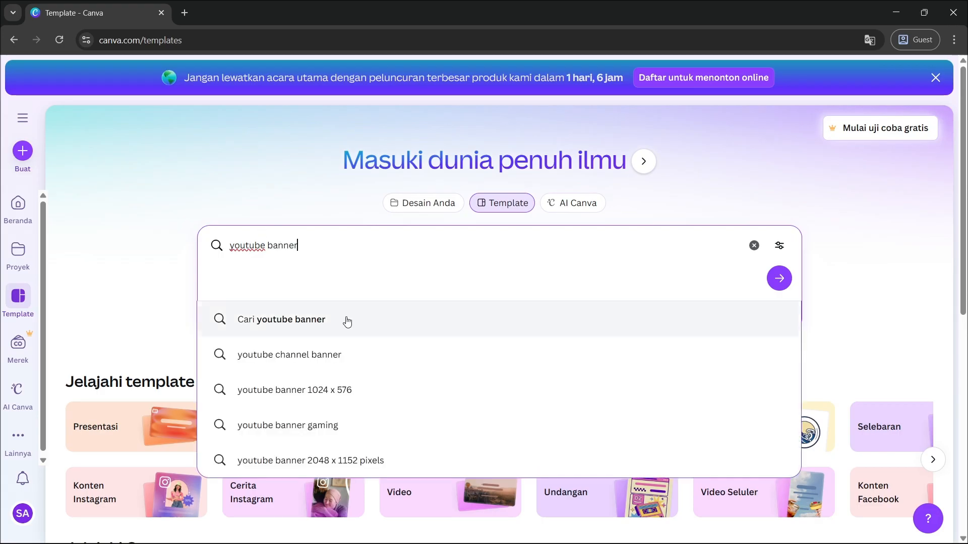
pyautogui.press('Return')
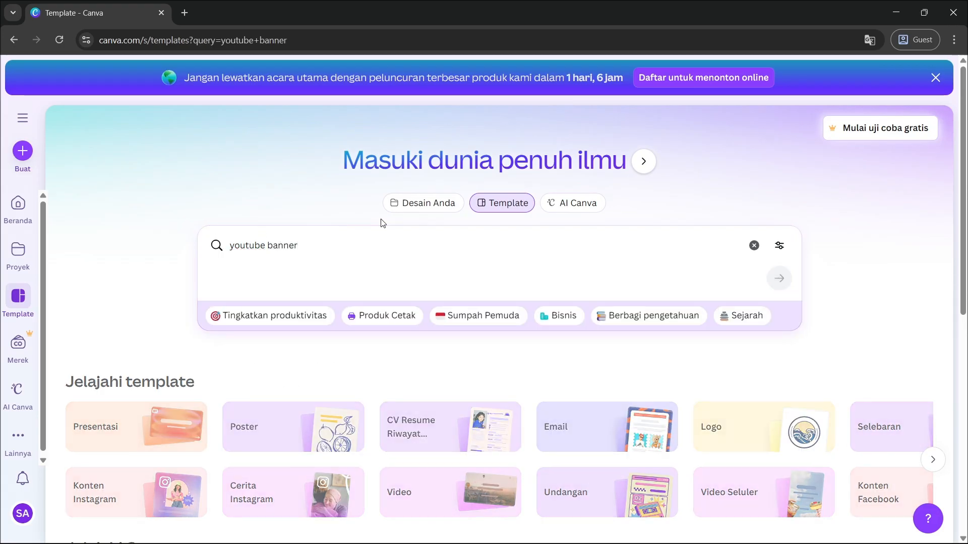
pyautogui.scroll(-2, 413, 325)
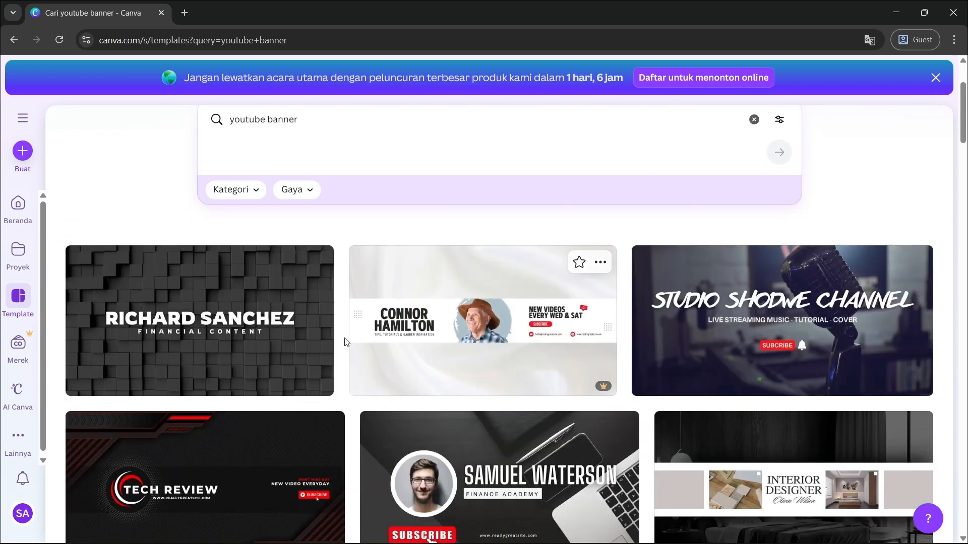
pyautogui.scroll(-1, 346, 347)
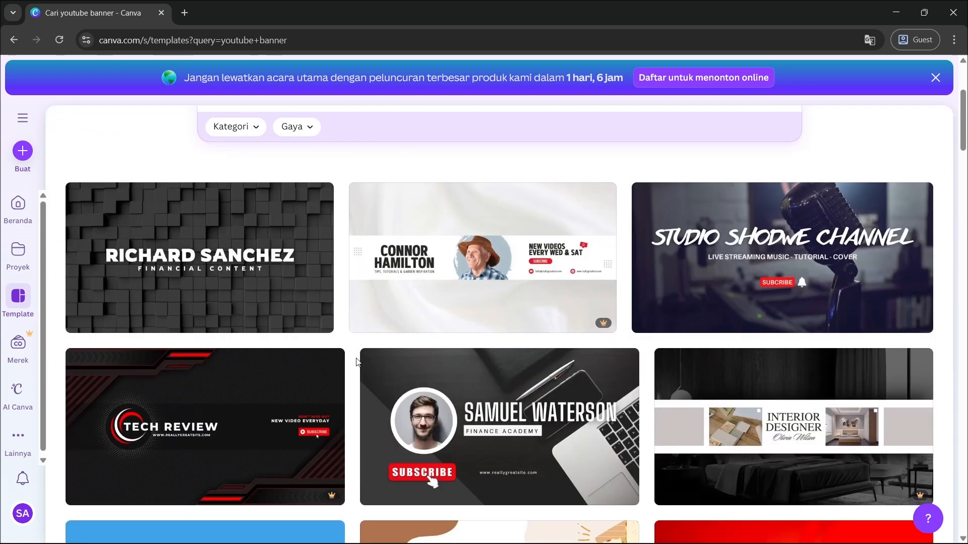
pyautogui.scroll(-5, 357, 362)
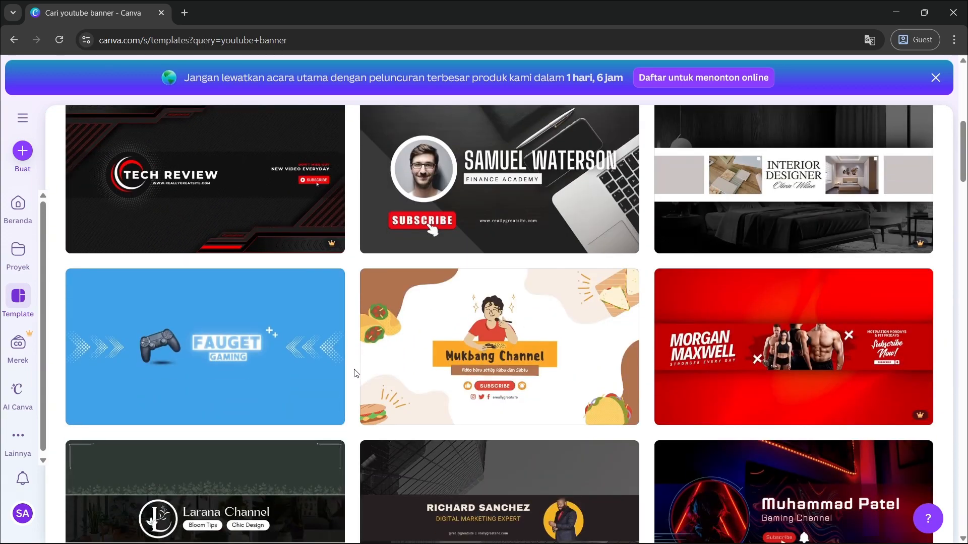
pyautogui.scroll(8, 356, 373)
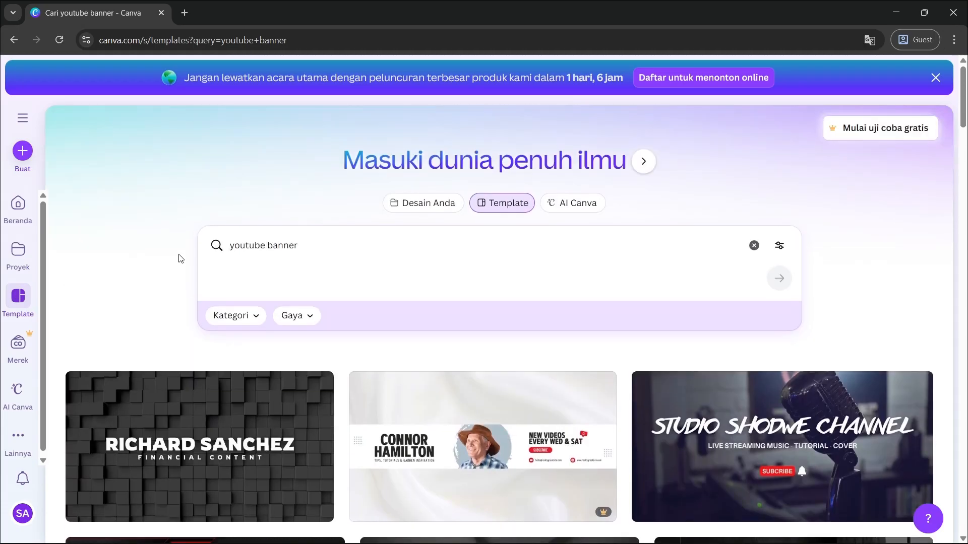
# Clear the "youtube banner" template search and open the Presentasi template category.
pyautogui.click(754, 245)
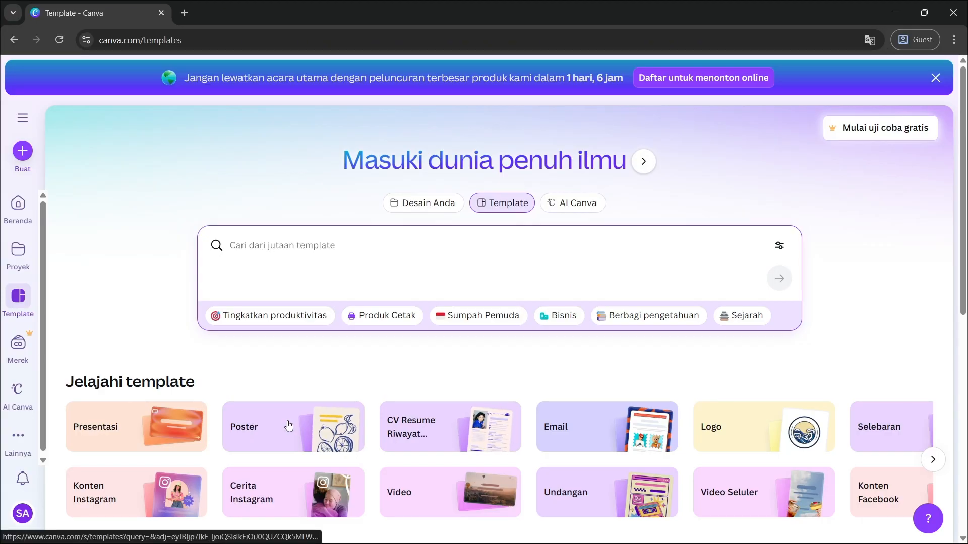
pyautogui.scroll(-1, 285, 426)
pyautogui.click(126, 367)
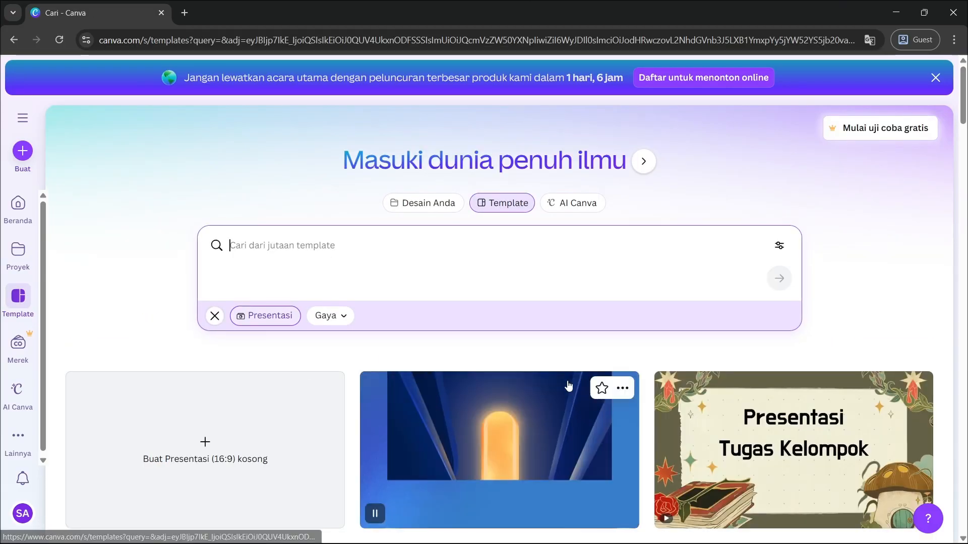
# Browse the Presentasi templates and compare the designs with and without the premium crown mark.
pyautogui.scroll(-5, 645, 406)
pyautogui.scroll(-5, 648, 406)
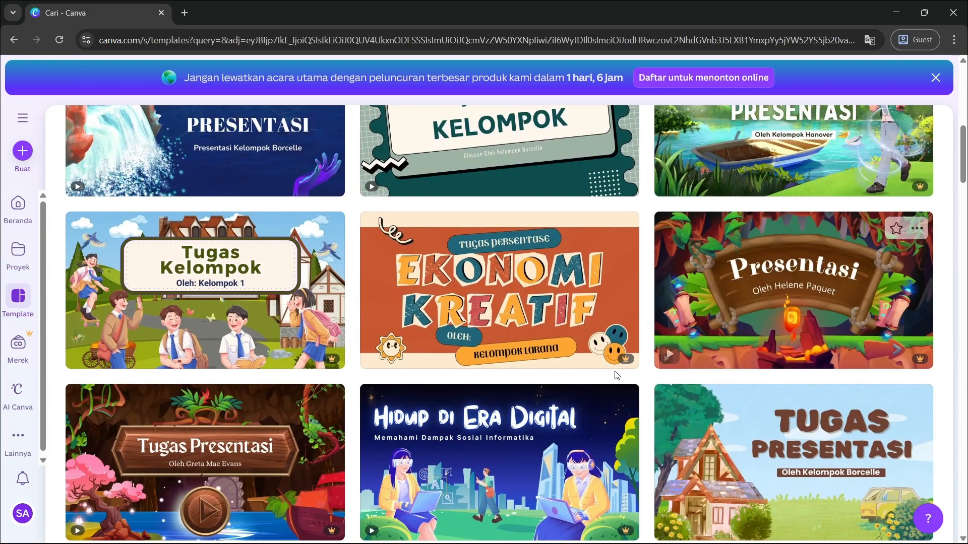
pyautogui.scroll(5, 590, 366)
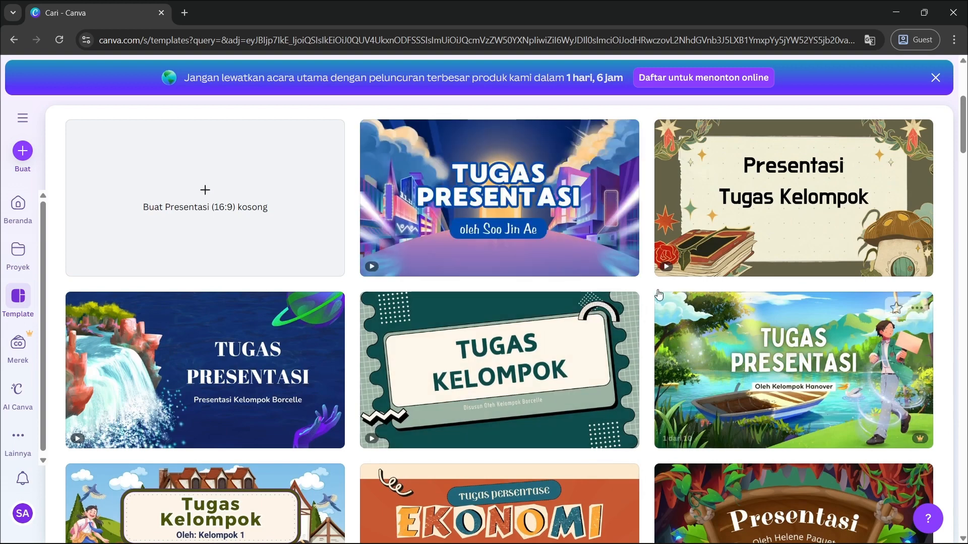
pyautogui.scroll(4, 645, 353)
pyautogui.scroll(1, 649, 393)
pyautogui.scroll(-7, 650, 393)
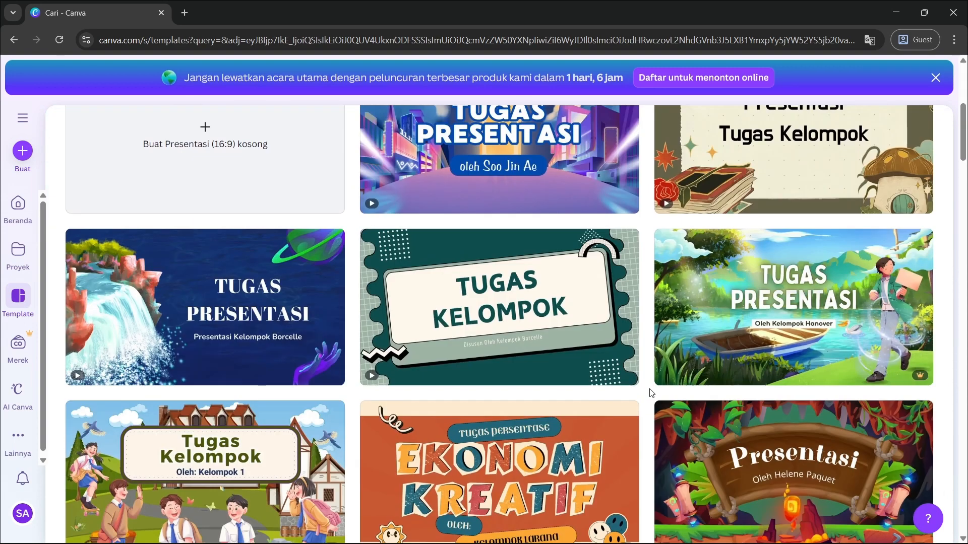
pyautogui.scroll(-5, 650, 393)
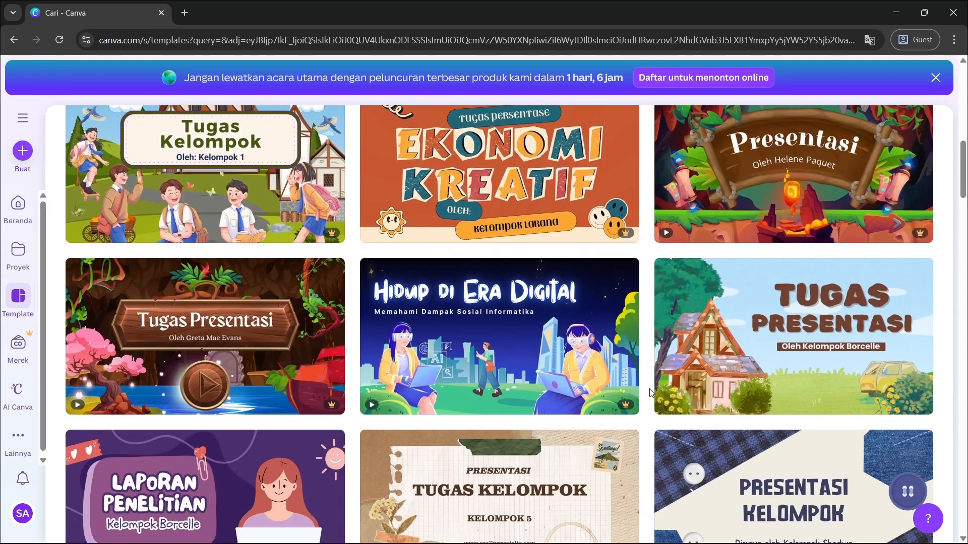
pyautogui.scroll(-3, 651, 393)
pyautogui.scroll(6, 651, 393)
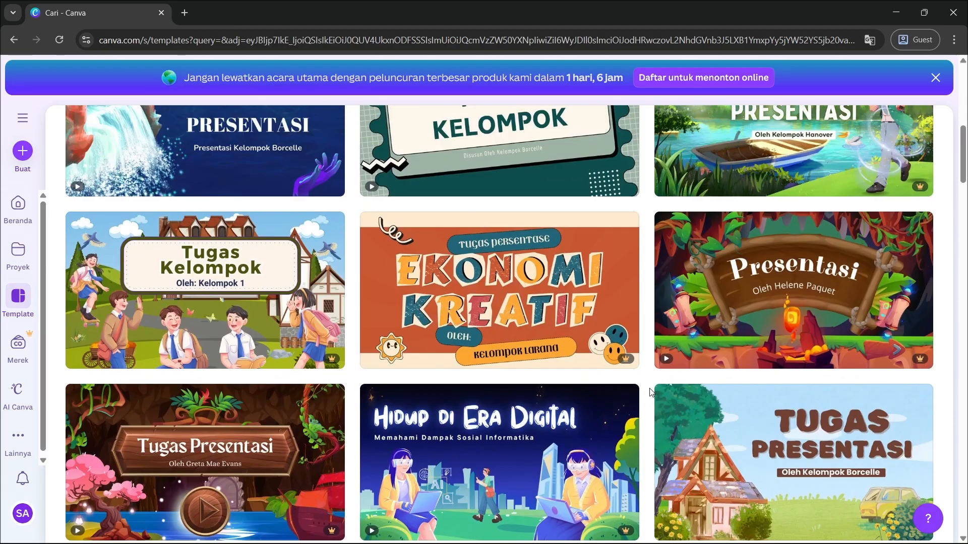
pyautogui.scroll(5, 650, 392)
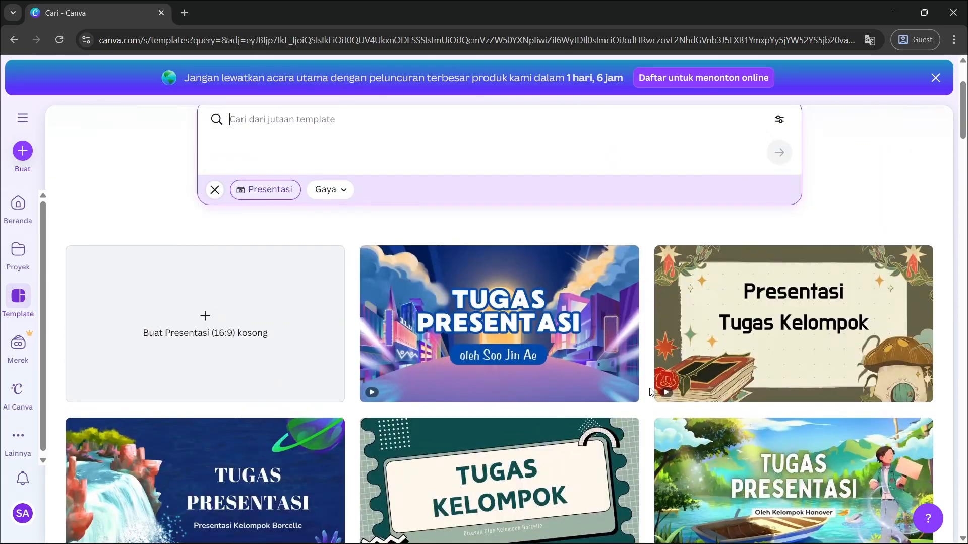
pyautogui.scroll(-3, 651, 392)
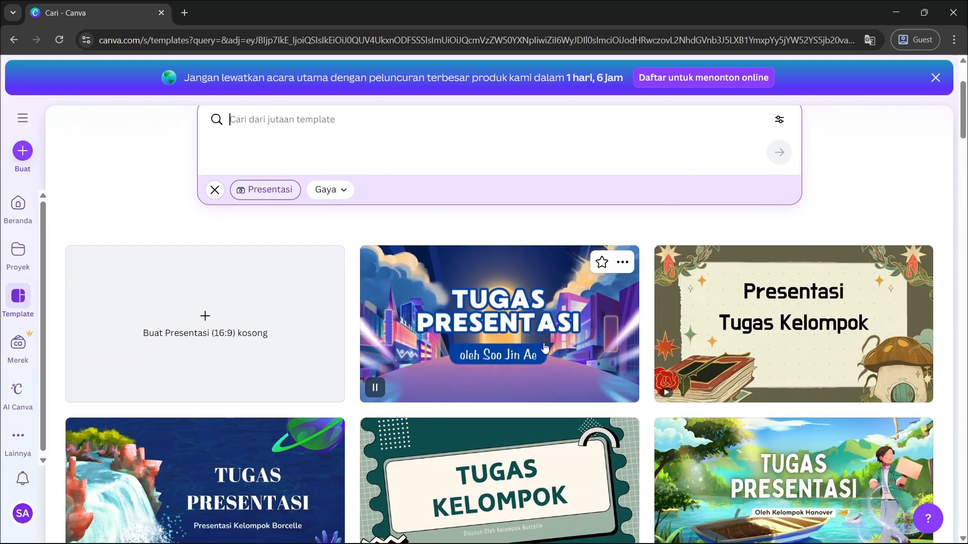
# Return to the Beranda page and examine its design-type shortcuts and the search for designs, folders and uploads.
pyautogui.click(22, 223)
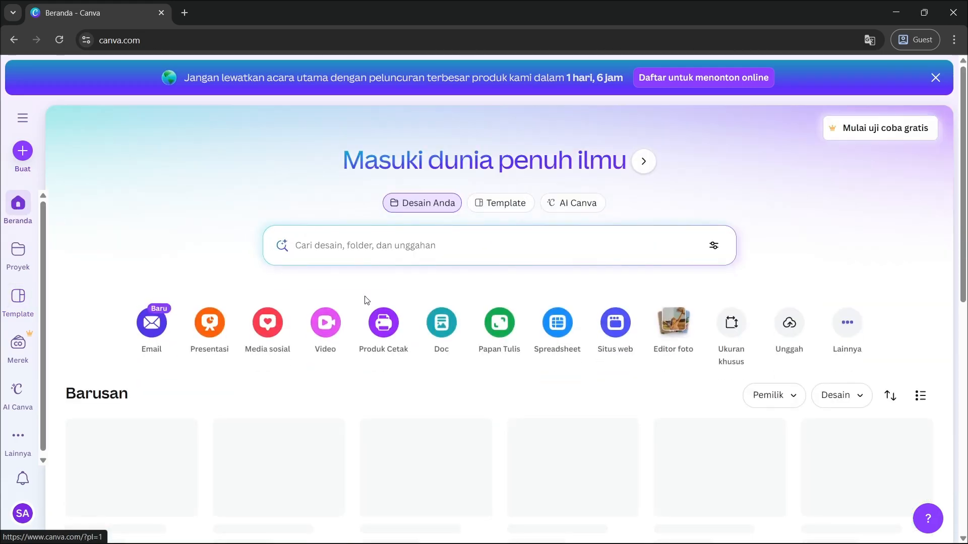
pyautogui.scroll(-1, 585, 372)
pyautogui.scroll(-4, 585, 372)
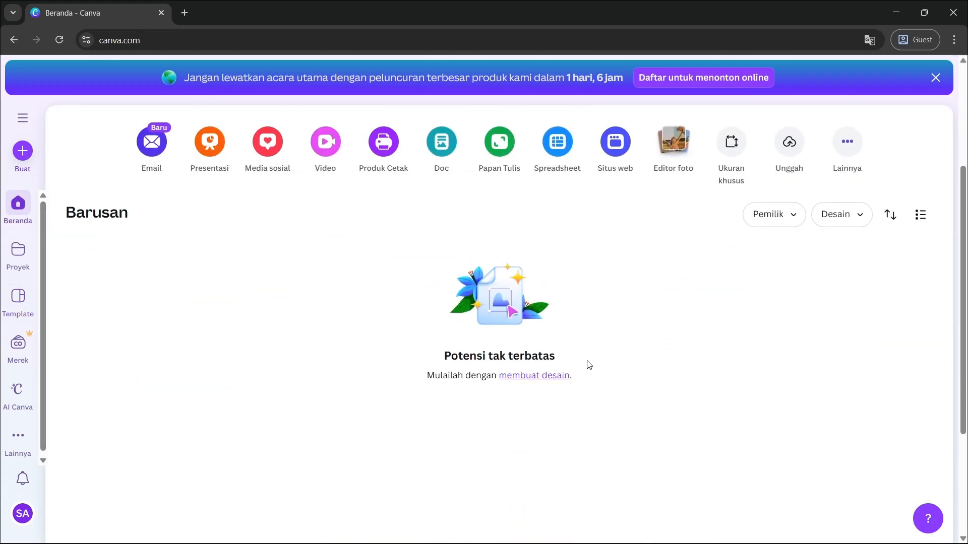
pyautogui.scroll(5, 585, 366)
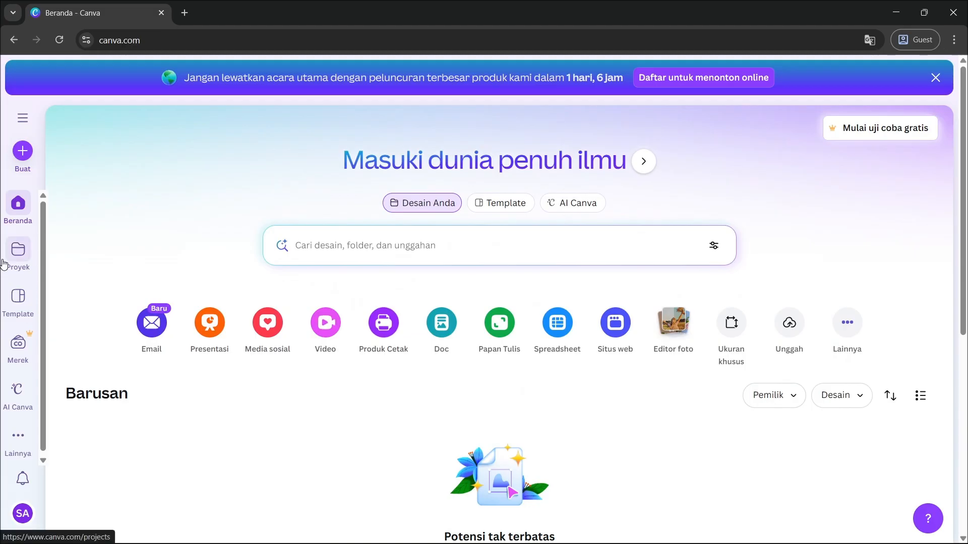
pyautogui.click(365, 247)
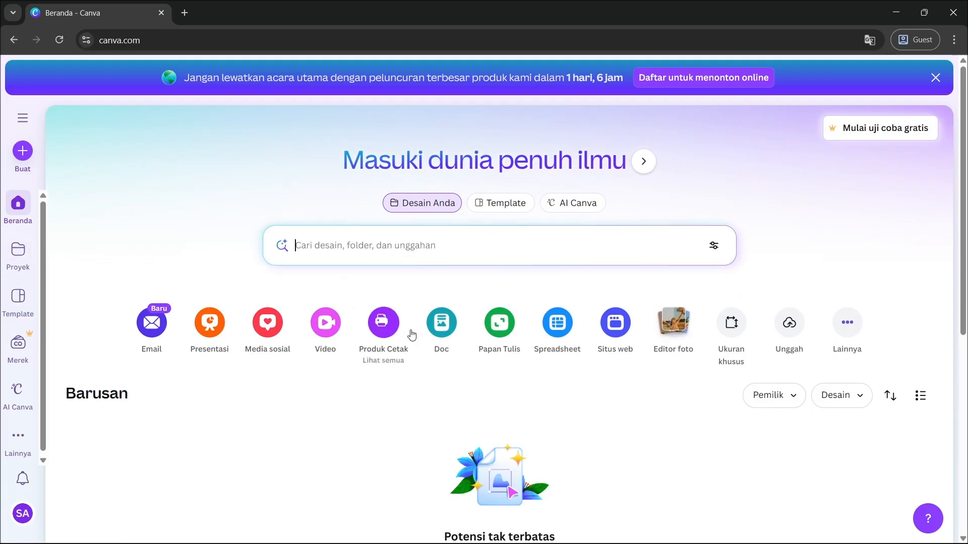
# Examine the Barusan section on the Beranda page and the owner options of its Pemilik filter.
pyautogui.scroll(-3, 353, 347)
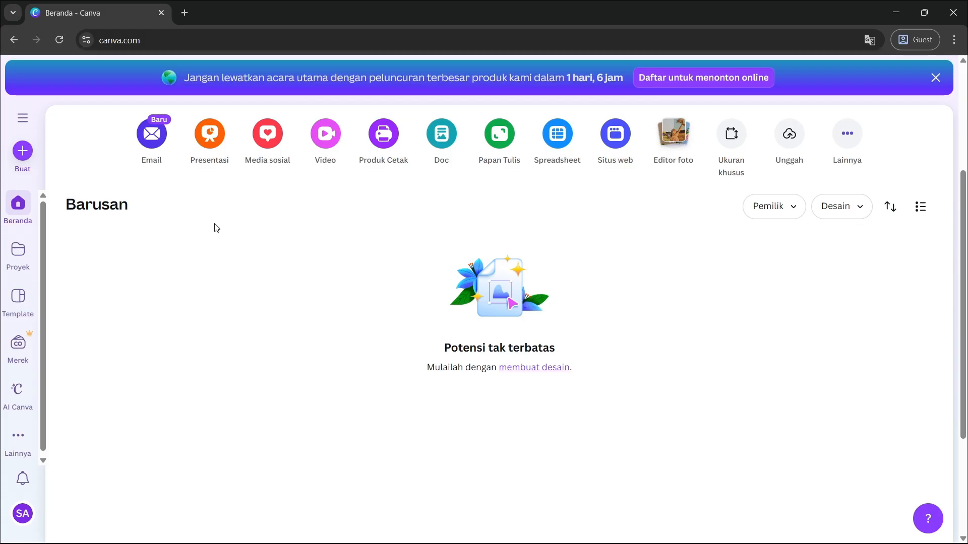
pyautogui.moveTo(68, 195); pyautogui.dragTo(144, 219)
pyautogui.moveTo(83, 251); pyautogui.dragTo(897, 453)
pyautogui.click(794, 216)
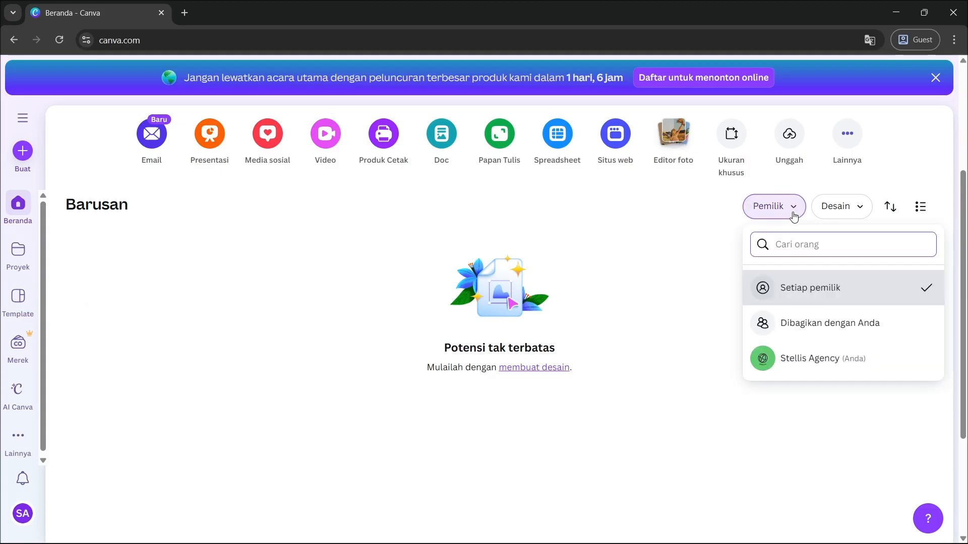
pyautogui.click(792, 214)
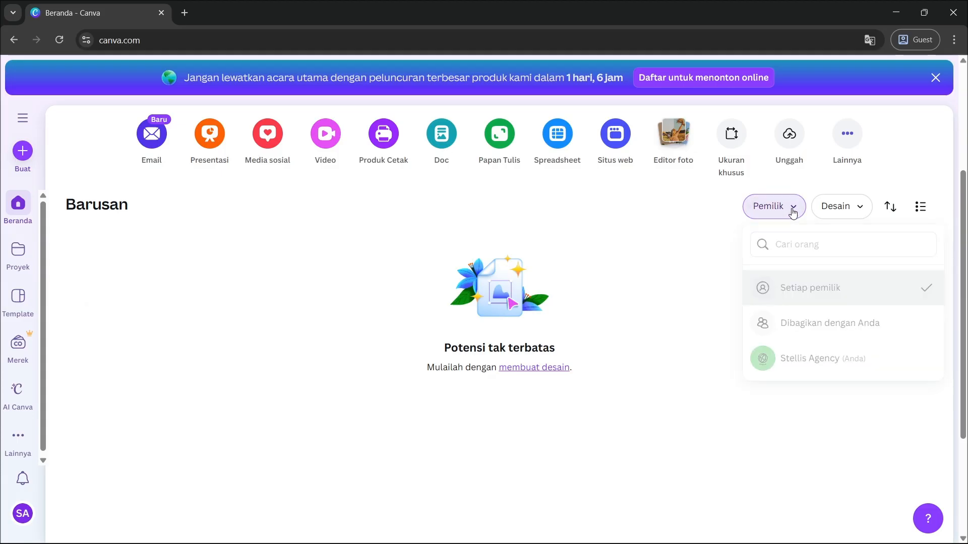
pyautogui.click(859, 211)
pyautogui.click(771, 210)
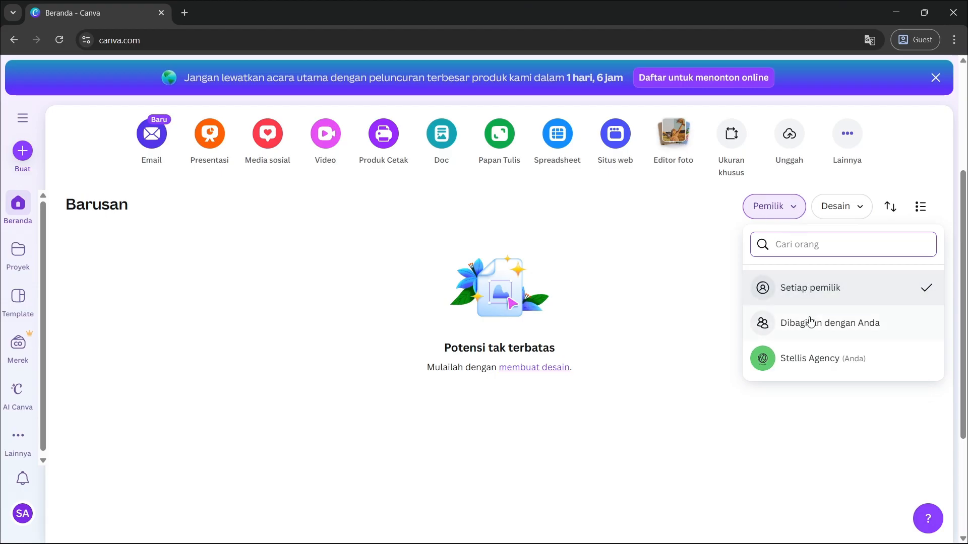
pyautogui.click(773, 209)
pyautogui.click(776, 209)
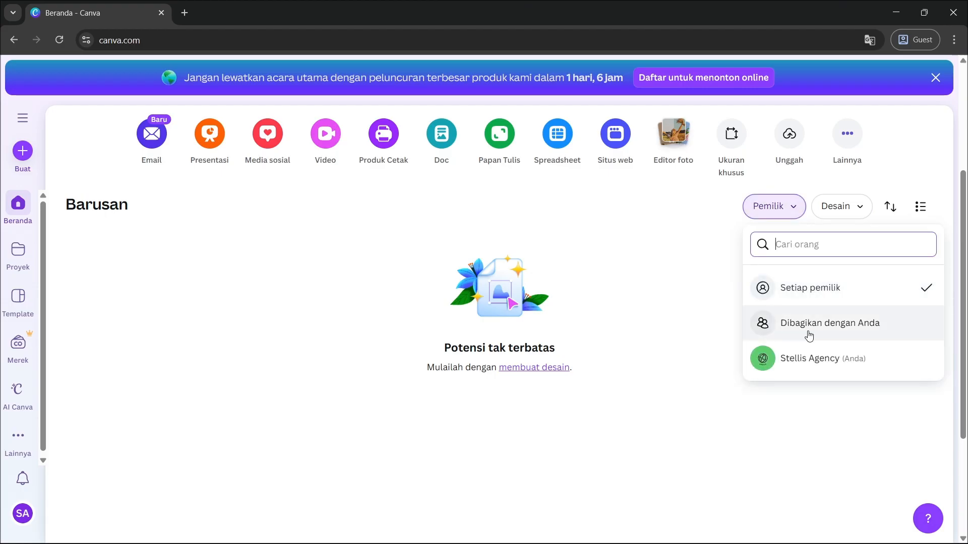
pyautogui.click(793, 216)
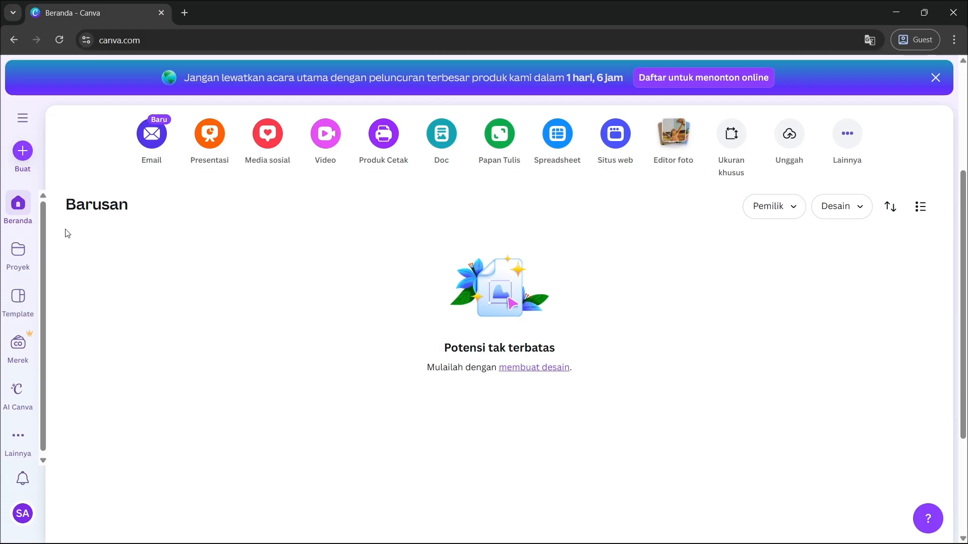
# Review the recent designs area and the item types offered by its Desain filter.
pyautogui.moveTo(80, 234); pyautogui.dragTo(911, 436)
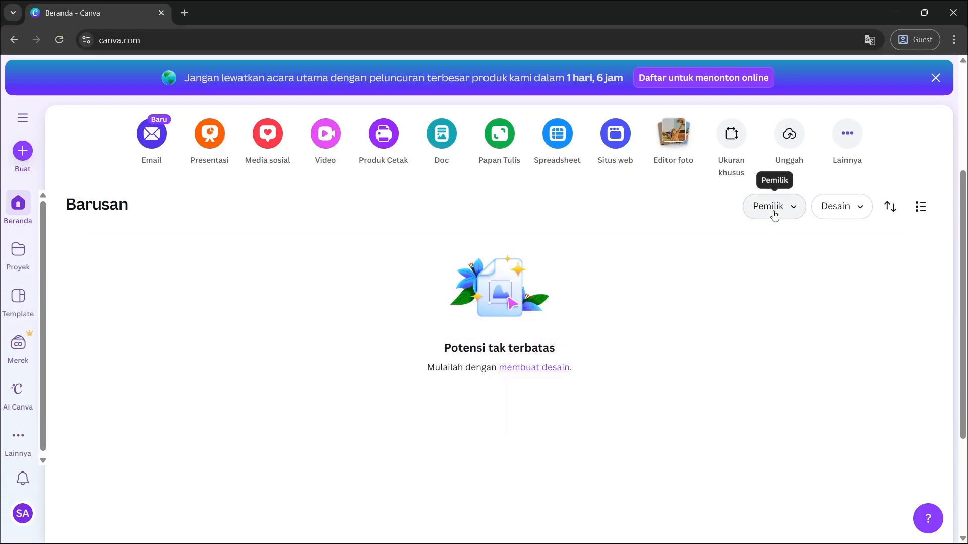
pyautogui.click(841, 209)
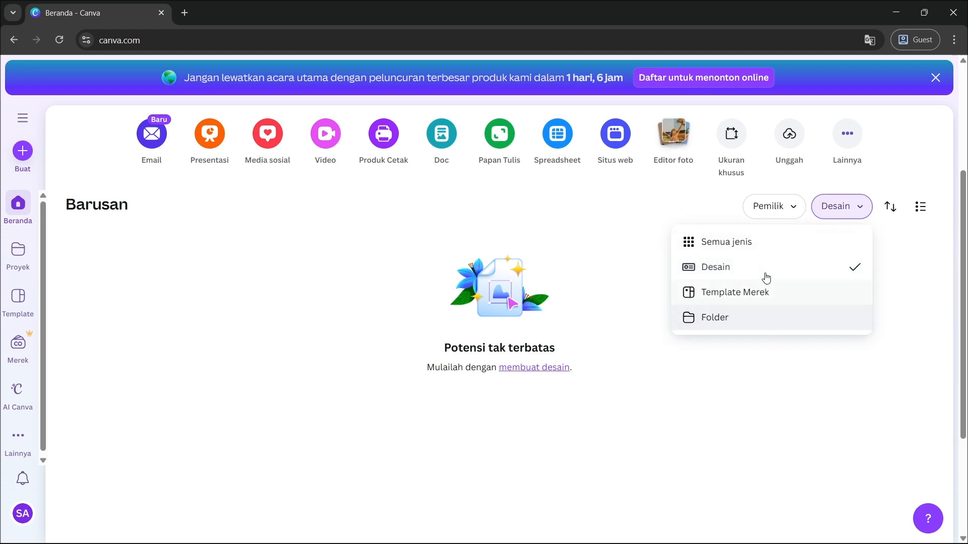
pyautogui.click(859, 207)
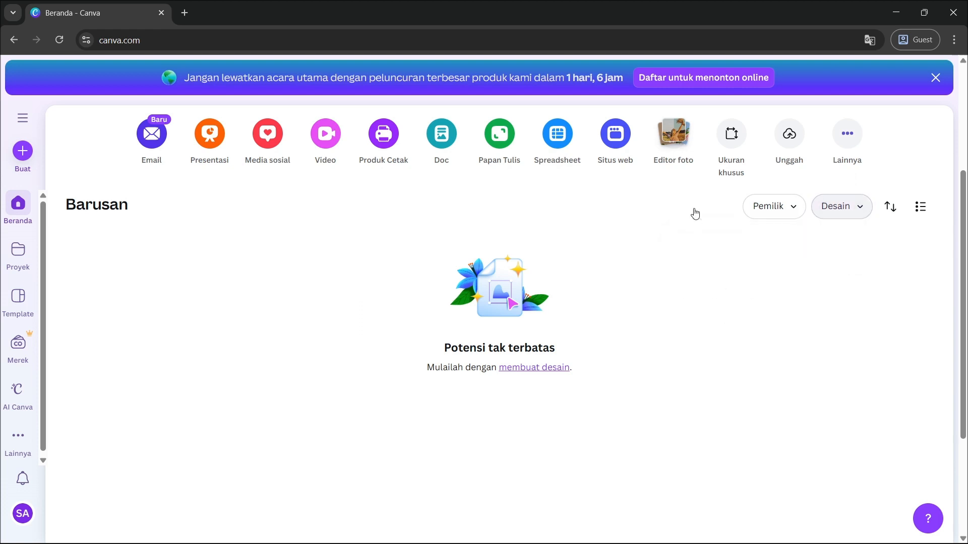
# View the all-projects area on the Proyek page, then go back to Beranda and review the Barusan section.
pyautogui.click(6, 252)
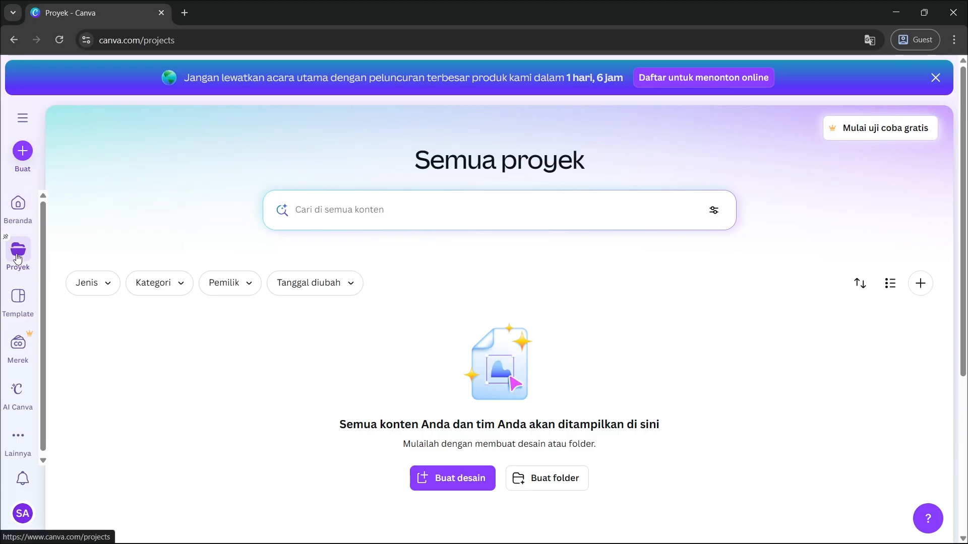
pyautogui.moveTo(129, 320); pyautogui.dragTo(885, 529)
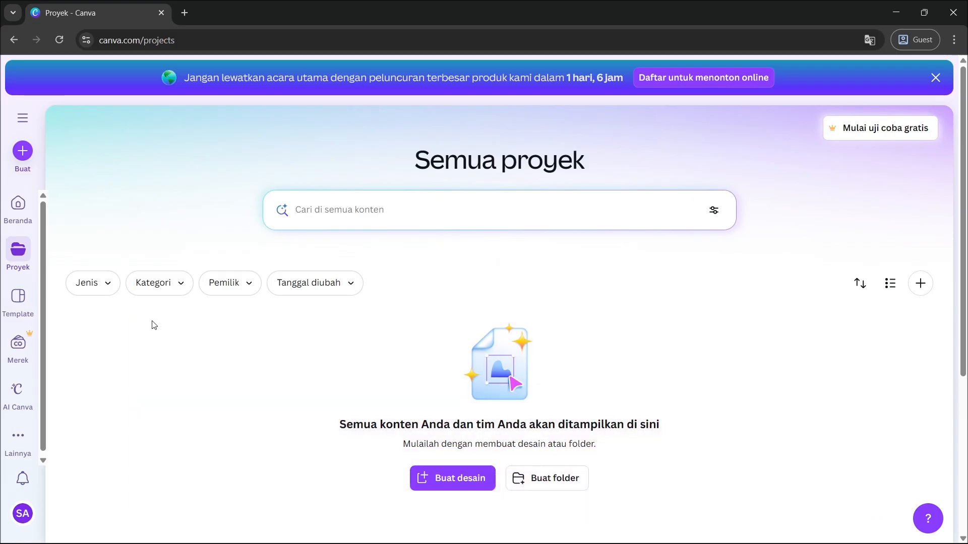
pyautogui.click(18, 204)
pyautogui.scroll(-3, 152, 373)
pyautogui.moveTo(74, 289); pyautogui.dragTo(930, 510)
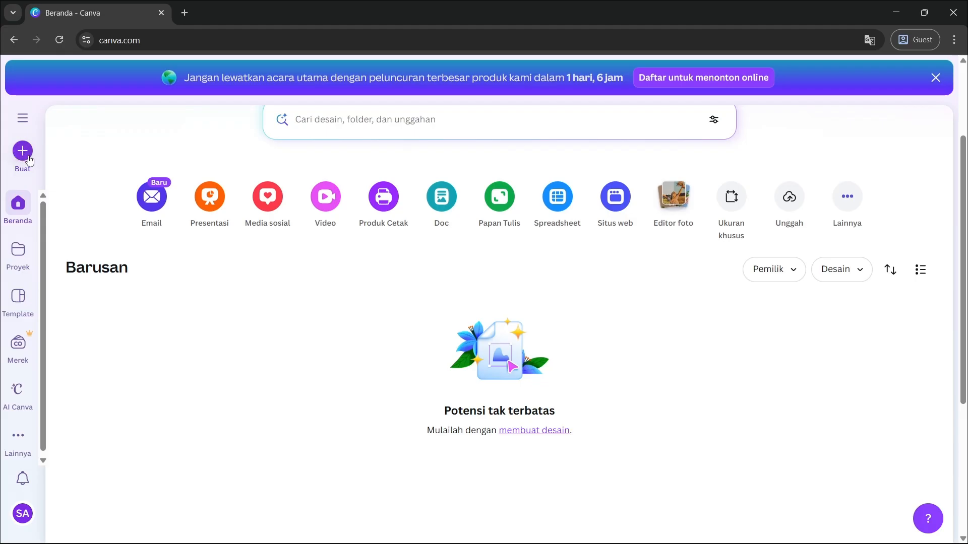
pyautogui.scroll(3, 25, 160)
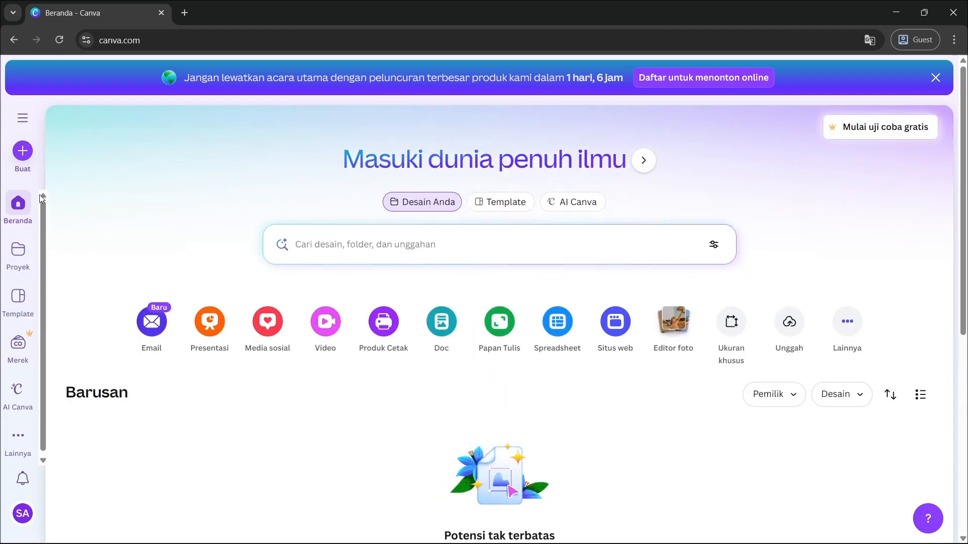
# Start creating a new design, search the design types for "youtube banner" and look over the category list.
pyautogui.click(22, 161)
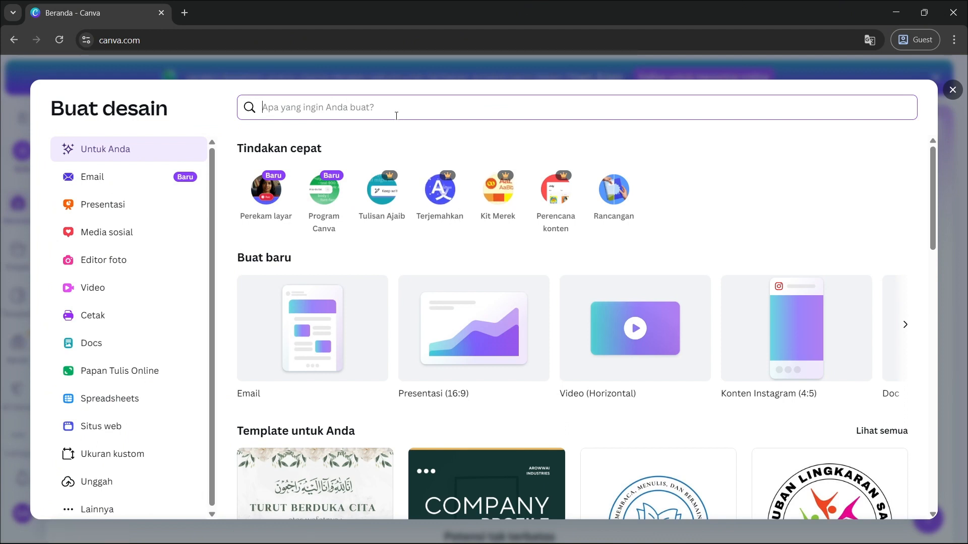
pyautogui.write('youtube')
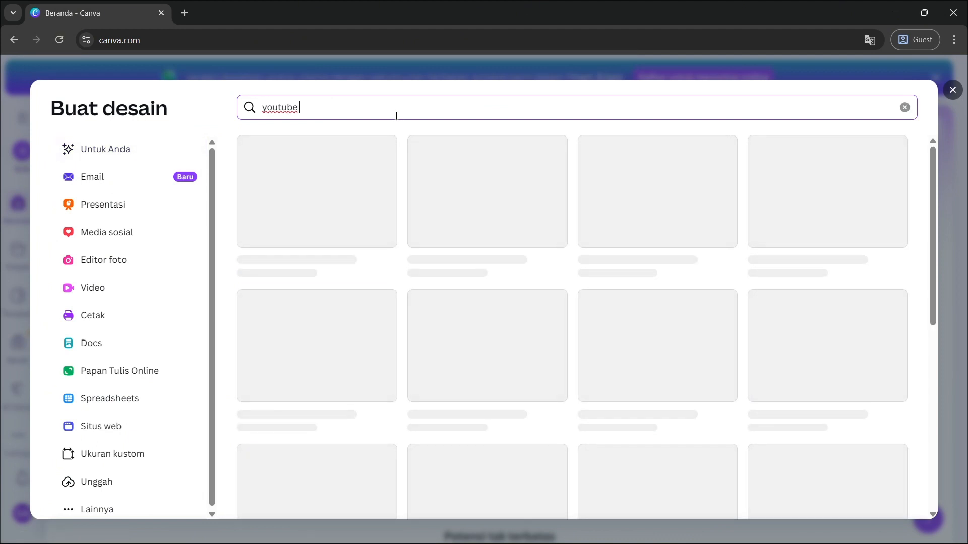
pyautogui.write(' banner')
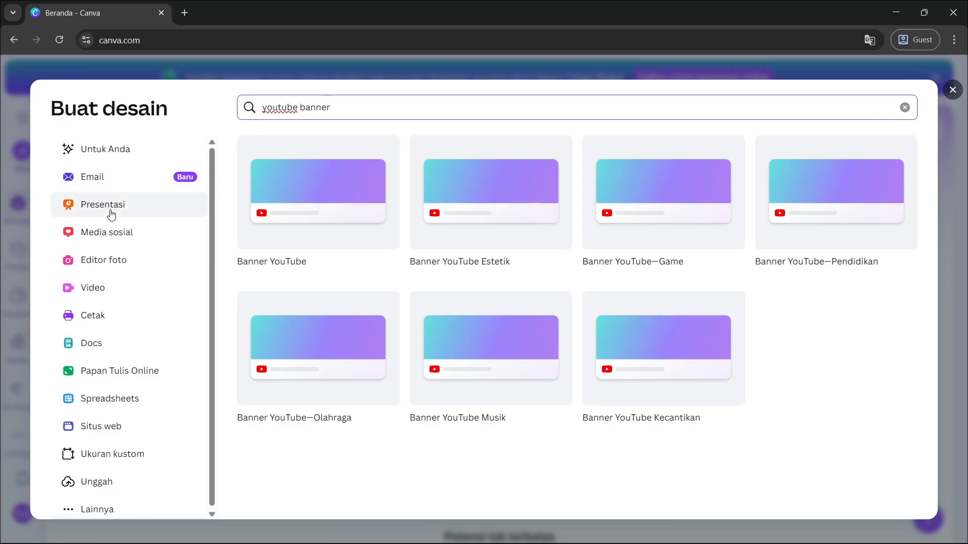
pyautogui.scroll(-1, 122, 328)
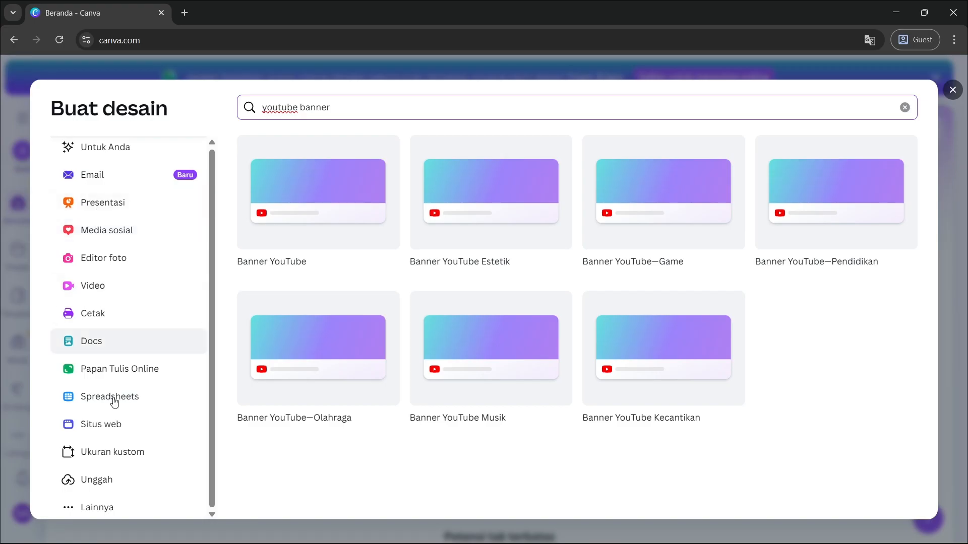
pyautogui.scroll(1, 129, 391)
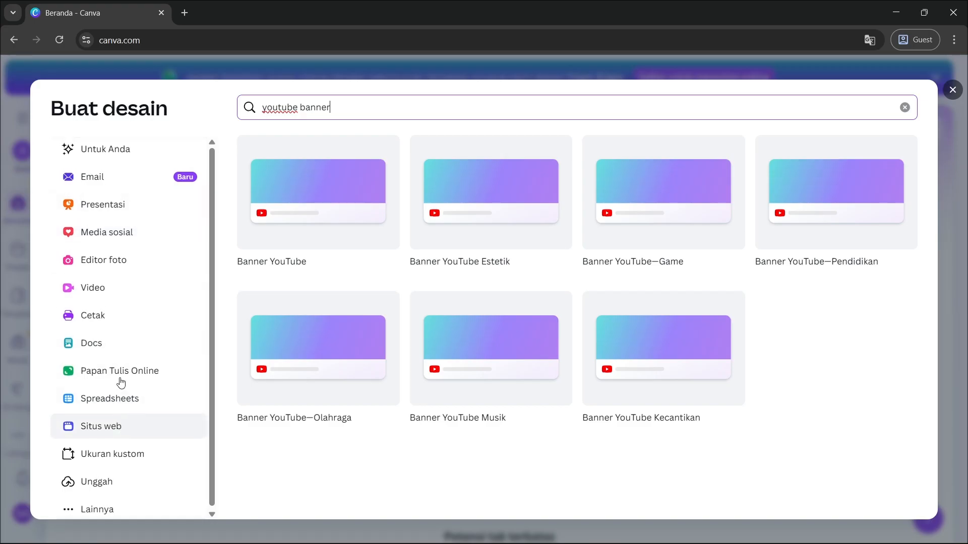
# Open the Media sosial category in Buat desain and browse its popular formats and templates.
pyautogui.click(109, 236)
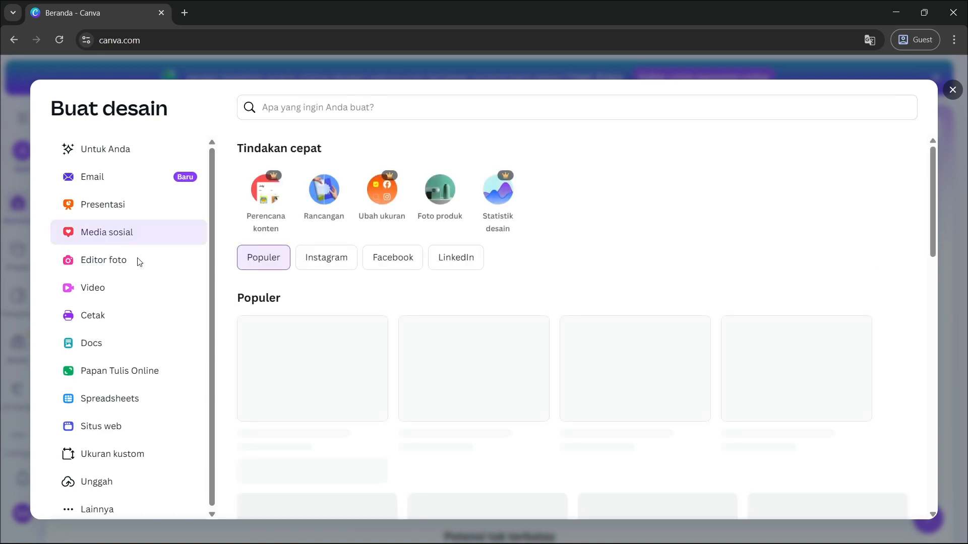
pyautogui.scroll(-1, 386, 365)
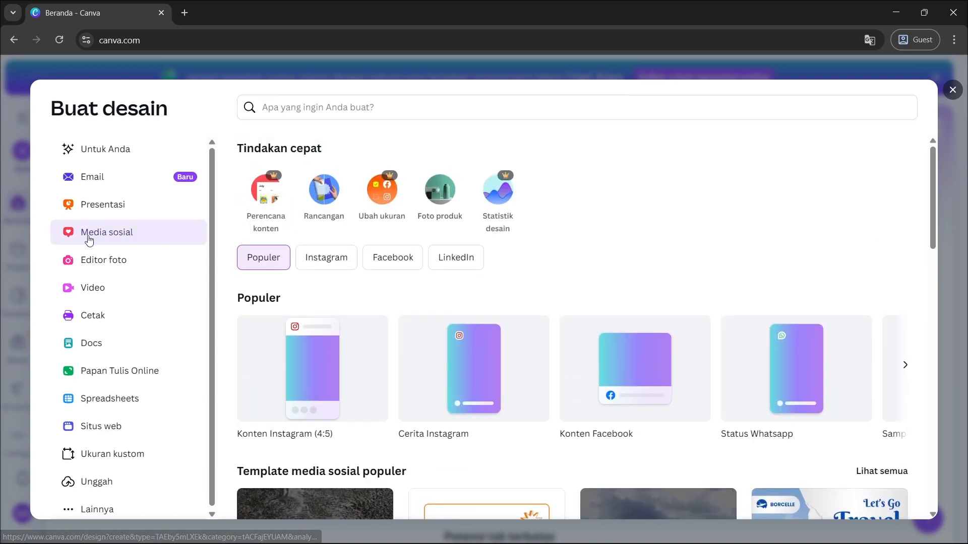
pyautogui.scroll(-3, 408, 365)
pyautogui.scroll(-12, 418, 386)
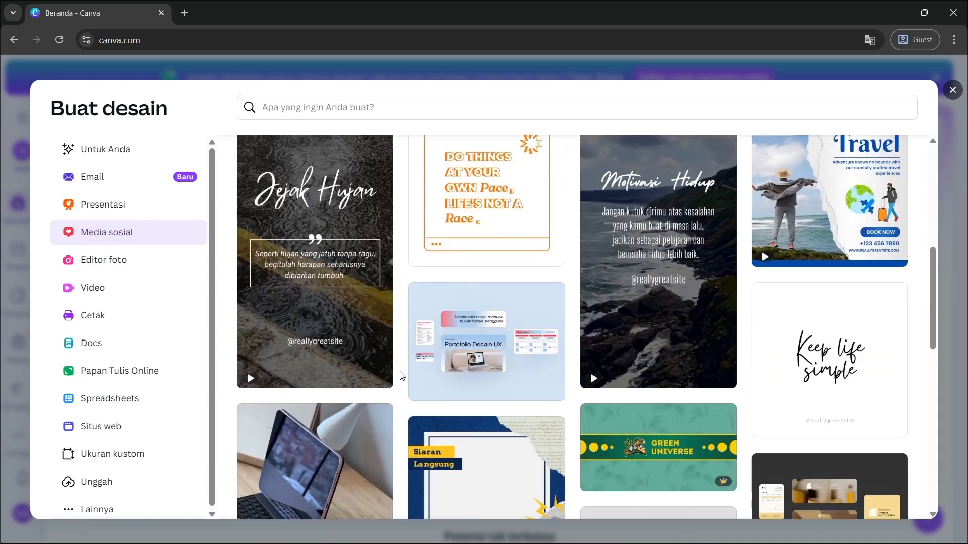
pyautogui.scroll(12, 402, 379)
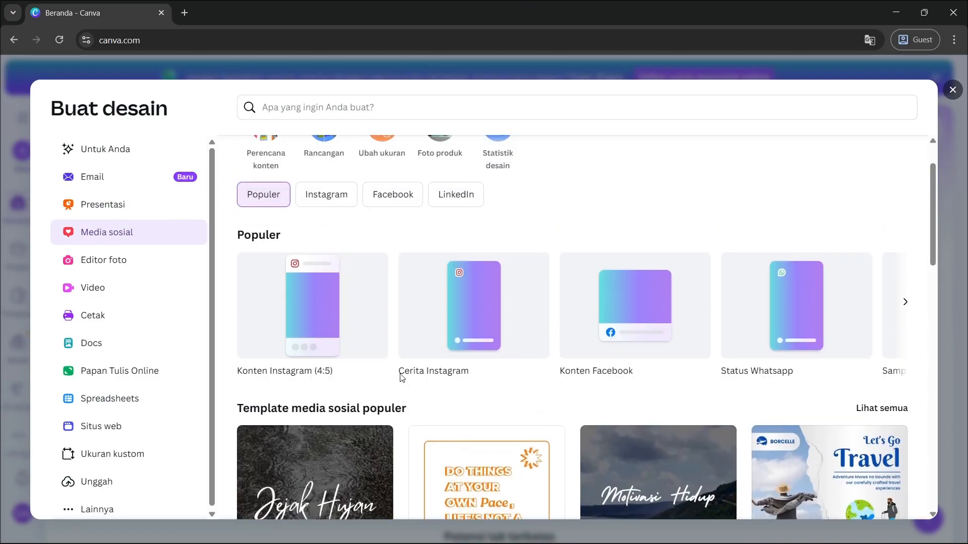
# Browse the popular social media templates, then compare the formats offered under the Instagram, Facebook and LinkedIn filters.
pyautogui.scroll(-5, 402, 383)
pyautogui.scroll(-8, 402, 387)
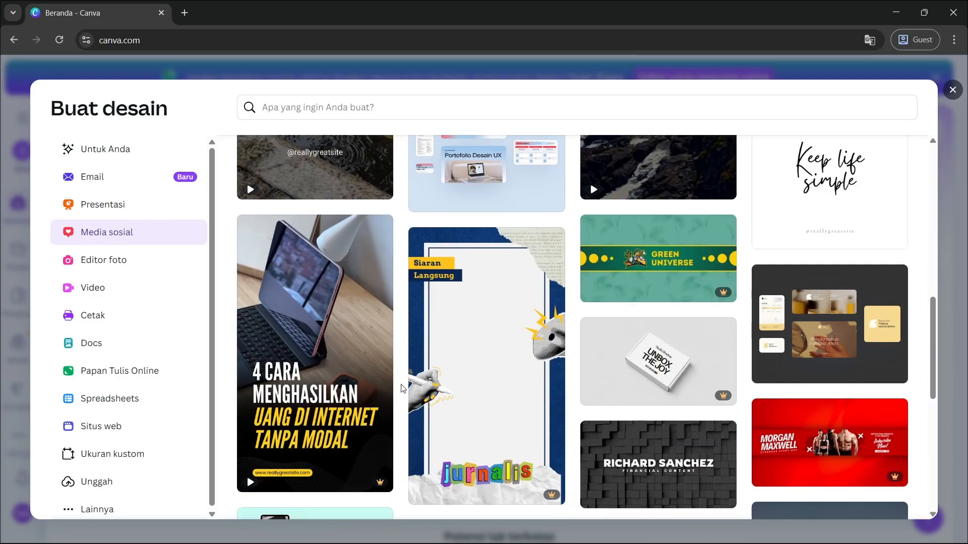
pyautogui.scroll(13, 402, 387)
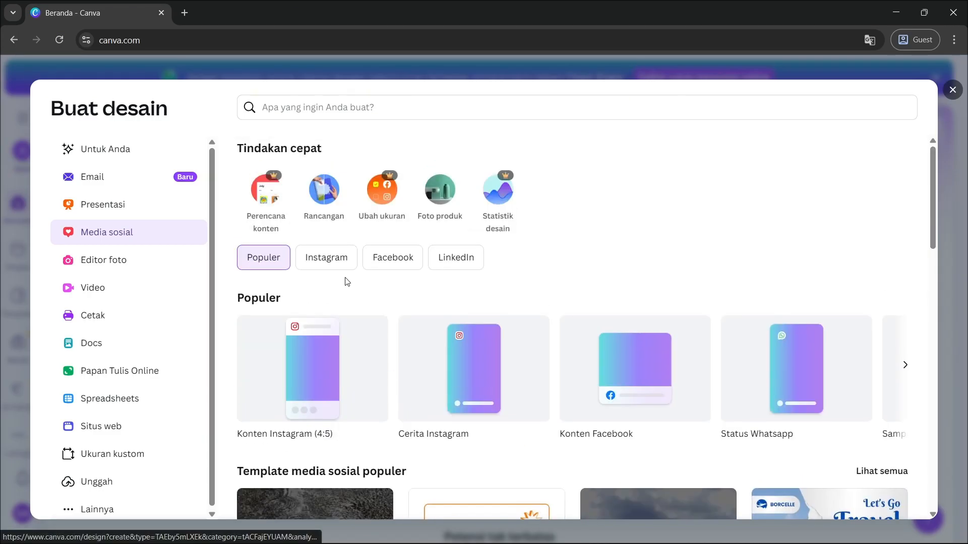
pyautogui.click(337, 262)
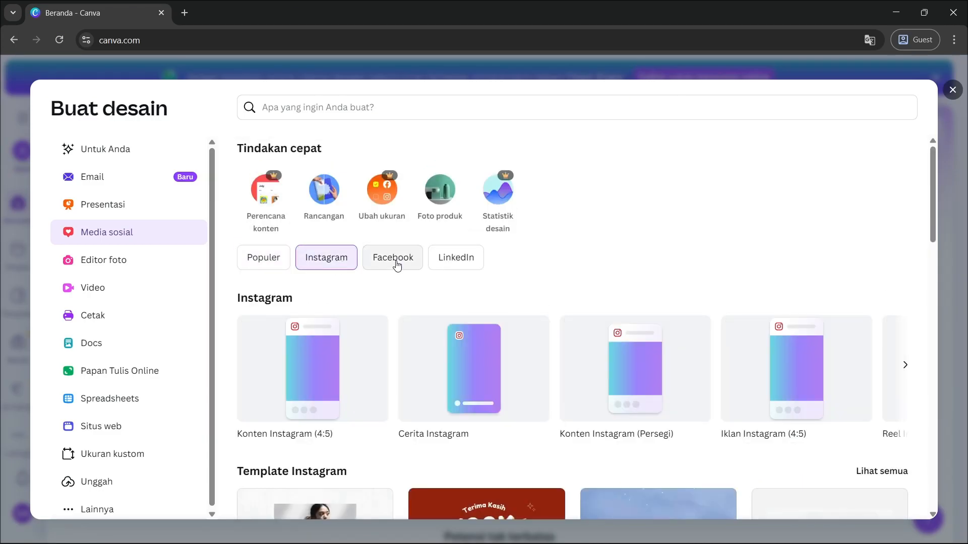
pyautogui.click(395, 262)
pyautogui.click(469, 263)
pyautogui.click(319, 264)
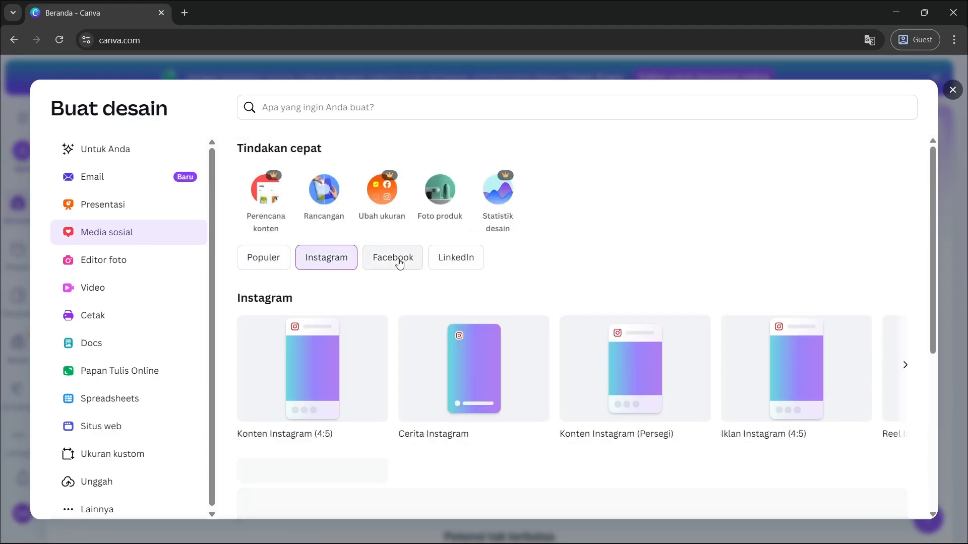
pyautogui.click(399, 261)
pyautogui.click(453, 266)
pyautogui.click(383, 265)
pyautogui.click(327, 266)
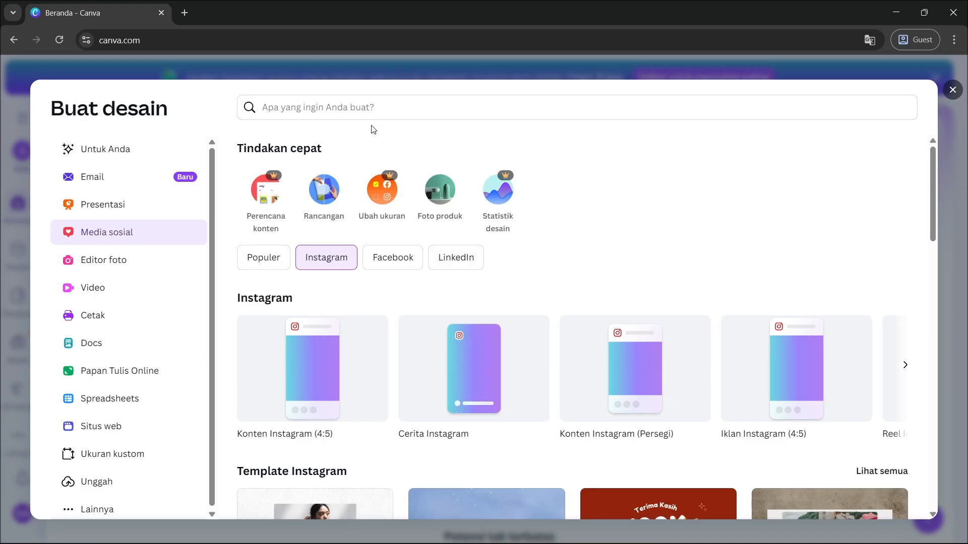
# Search the design types for "youtube", then check the Video category.
pyautogui.click(370, 100)
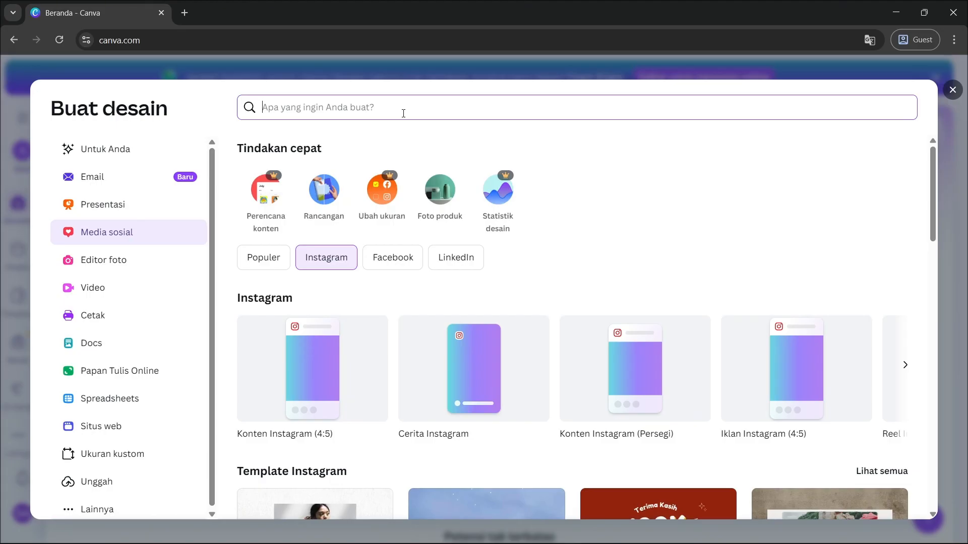
pyautogui.write('youtube')
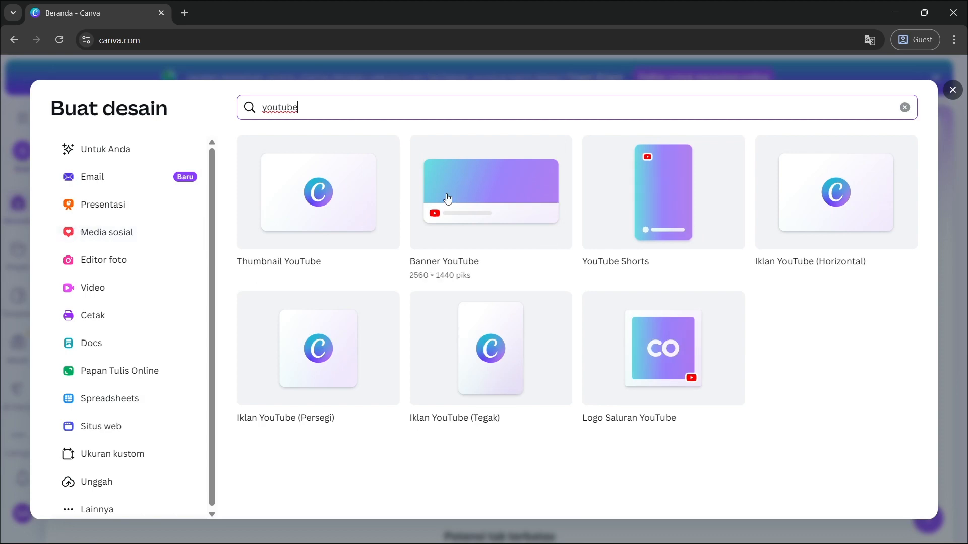
pyautogui.click(159, 297)
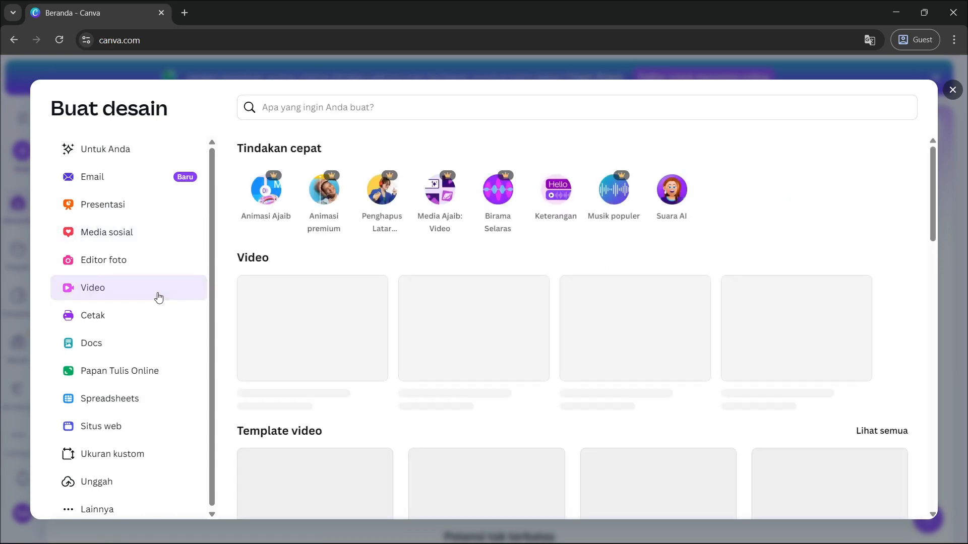
# Create a blank Presentasi (16:9) design from the Presentasi category.
pyautogui.click(125, 214)
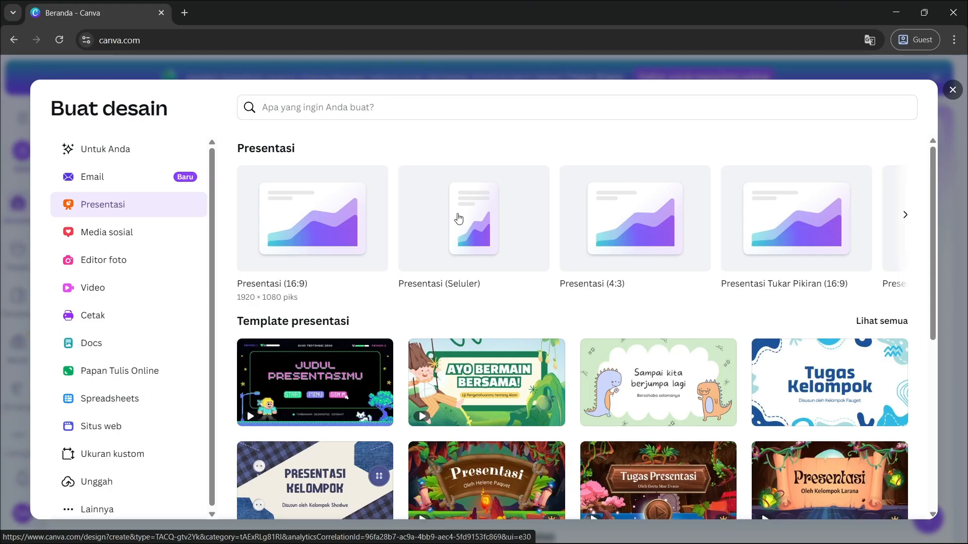
pyautogui.click(313, 226)
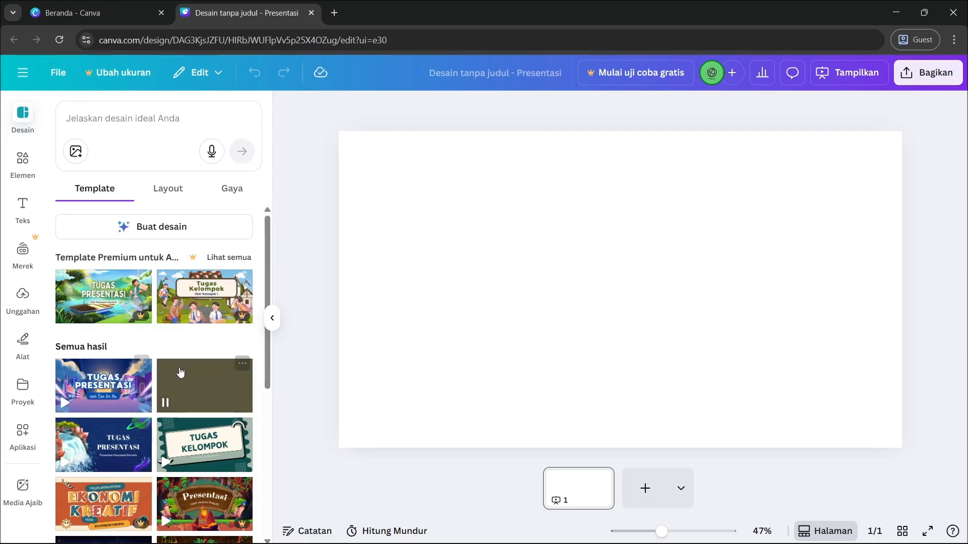
# Browse the presentation templates and open the "Hijau Krem Minimalist Tebal Retro Tugas Kelompok" template.
pyautogui.scroll(-3, 171, 366)
pyautogui.scroll(-1, 155, 356)
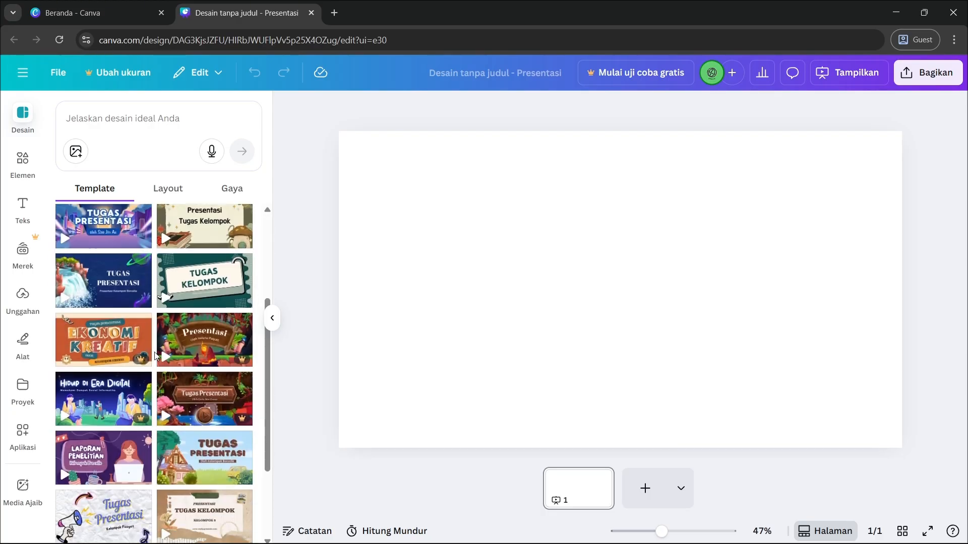
pyautogui.scroll(-3, 154, 351)
pyautogui.scroll(6, 154, 351)
pyautogui.scroll(-2, 154, 353)
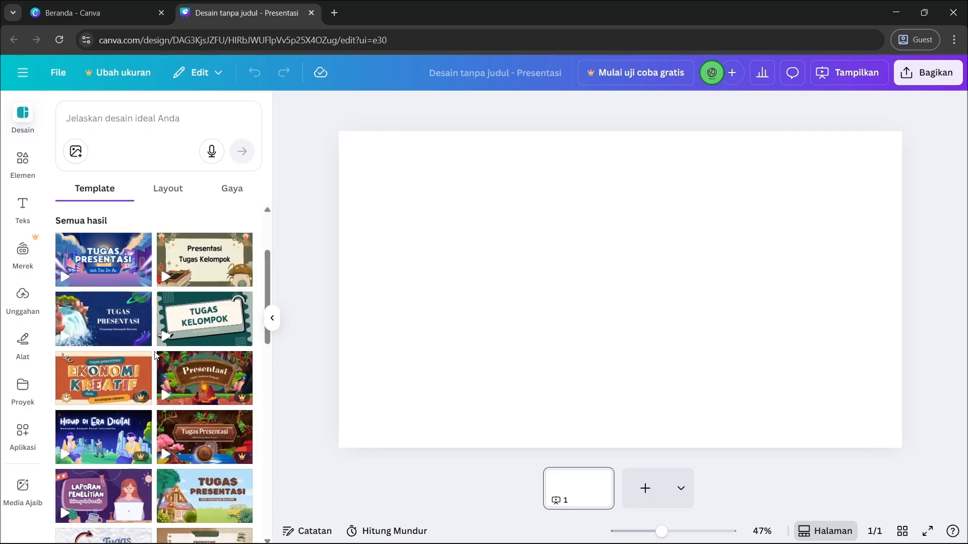
pyautogui.scroll(1, 156, 354)
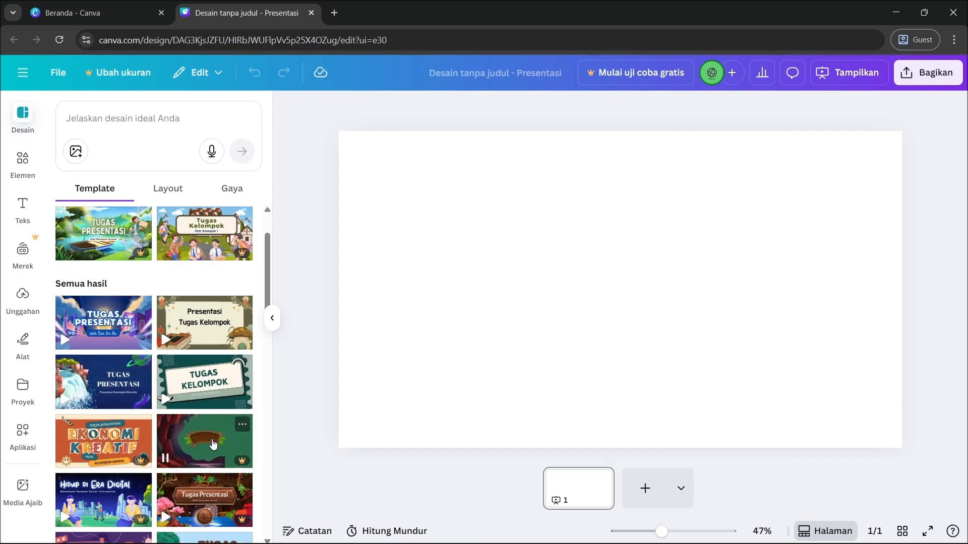
pyautogui.click(212, 391)
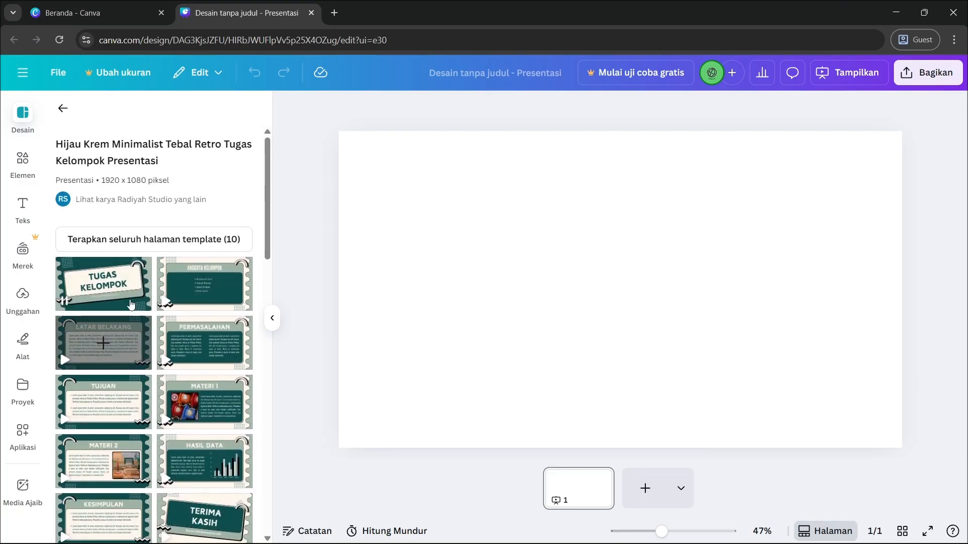
# Apply the TUGAS KELOMPOK cover to page 1 and add a second page with the MATERI 1 layout.
pyautogui.scroll(-3, 132, 460)
pyautogui.scroll(3, 130, 456)
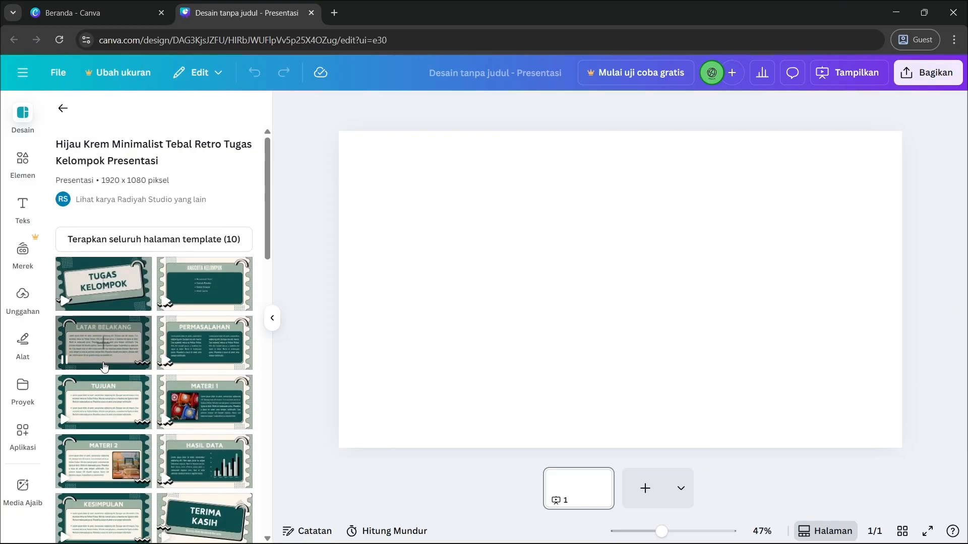
pyautogui.scroll(-2, 116, 453)
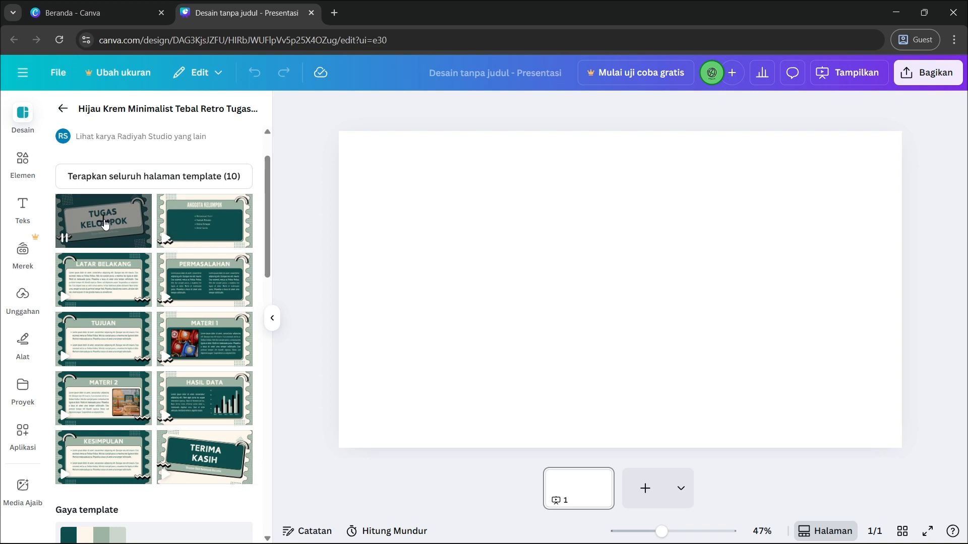
pyautogui.scroll(1, 104, 224)
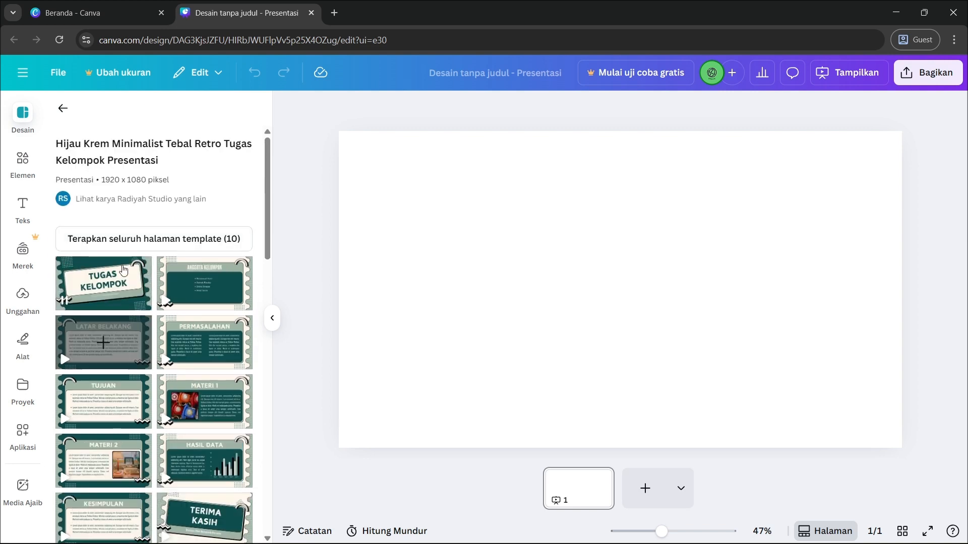
pyautogui.click(105, 286)
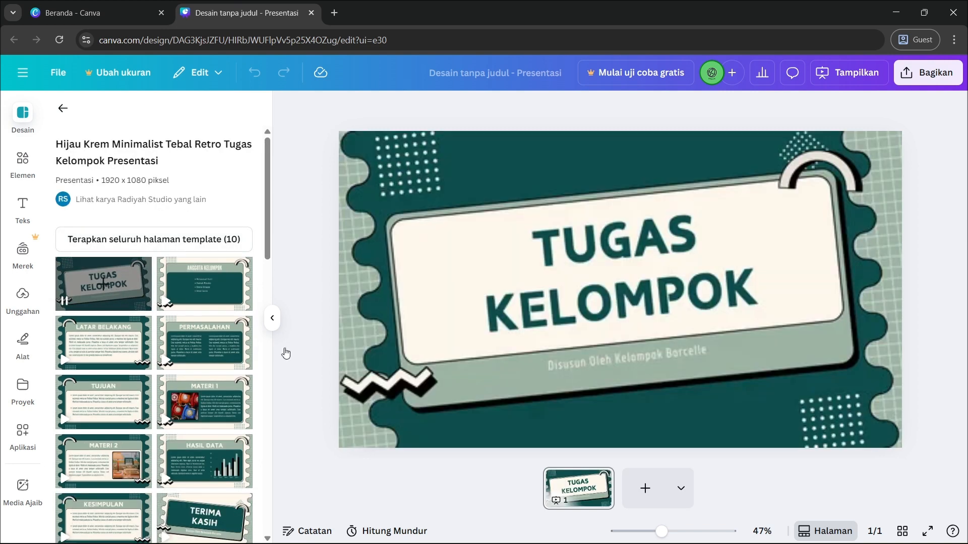
pyautogui.click(650, 501)
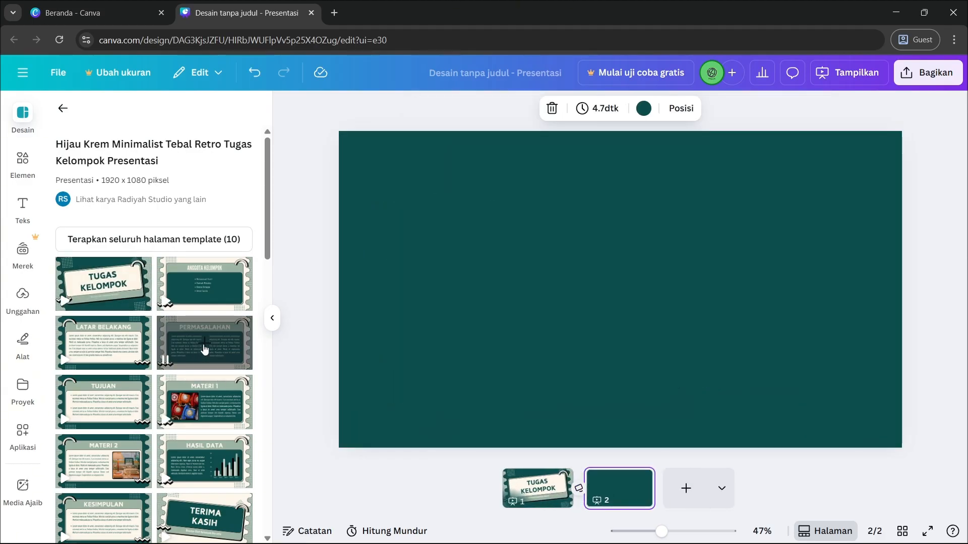
pyautogui.click(204, 407)
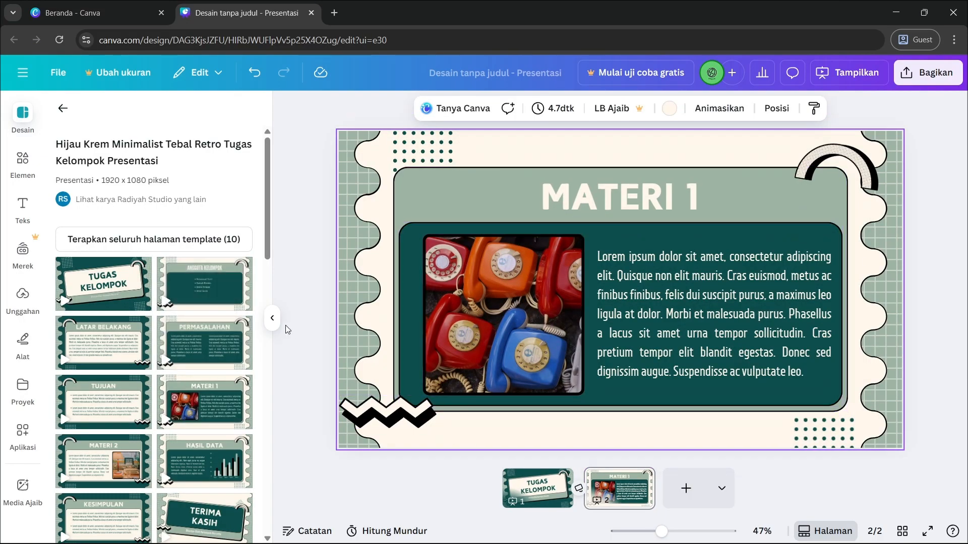
# Return to page 1 and apply all 10 pages of the Tugas Kelompok template to the presentation.
pyautogui.click(543, 496)
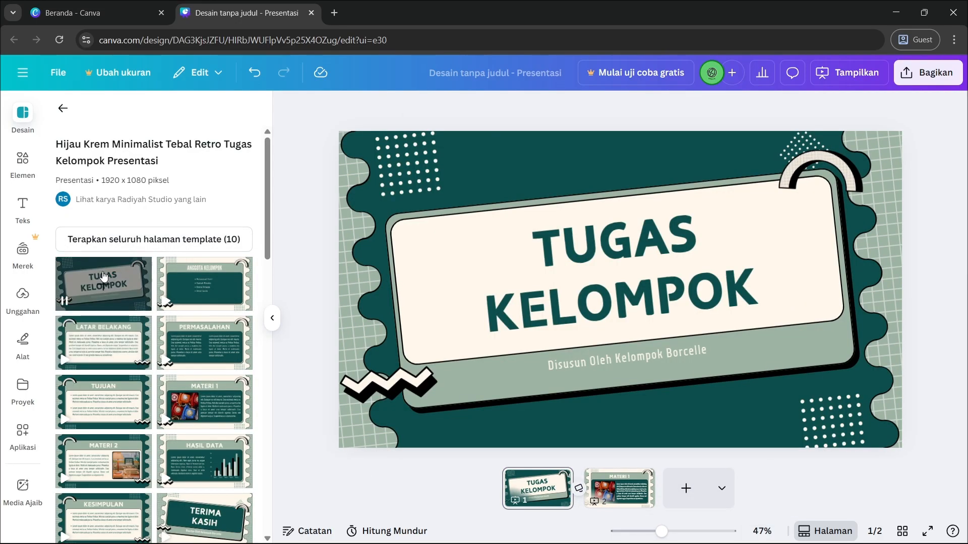
pyautogui.scroll(-3, 208, 378)
pyautogui.scroll(3, 209, 378)
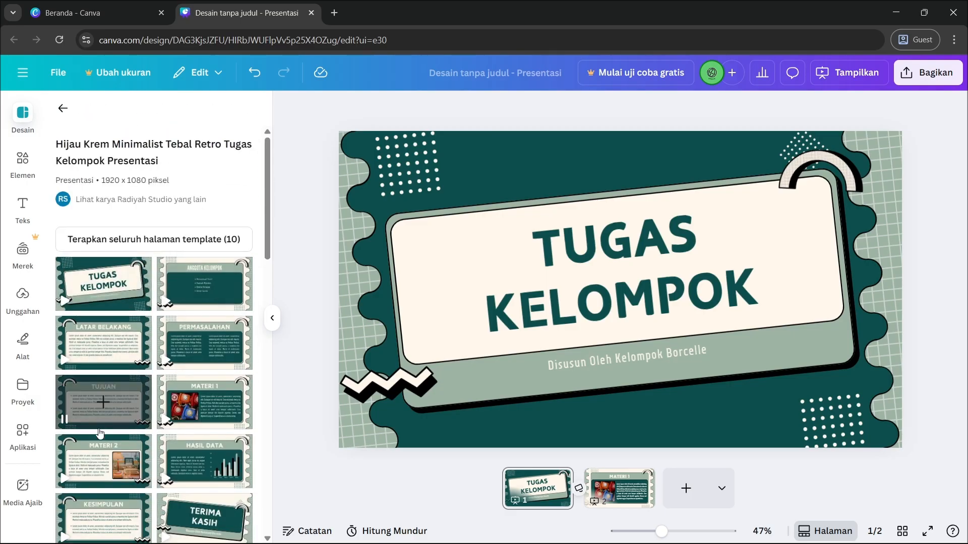
pyautogui.scroll(-2, 87, 211)
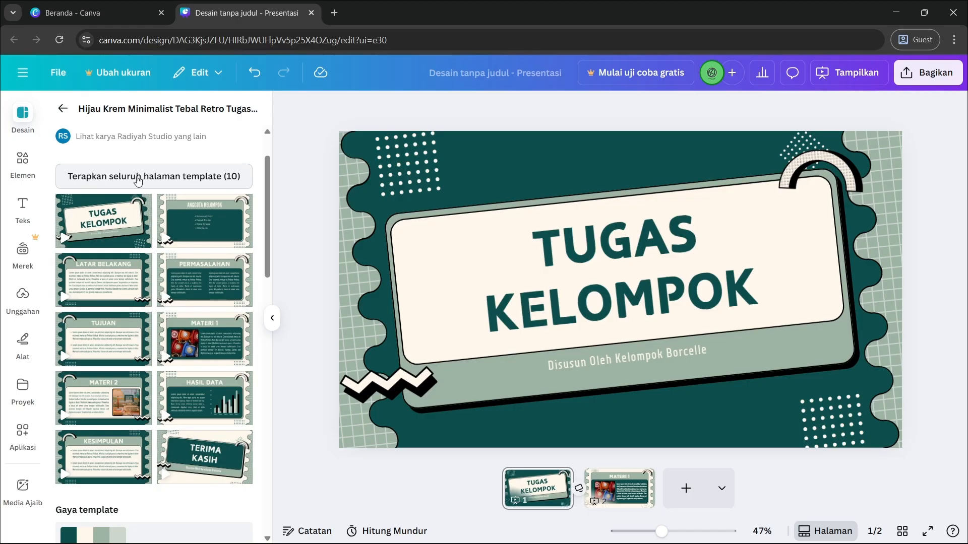
pyautogui.click(222, 183)
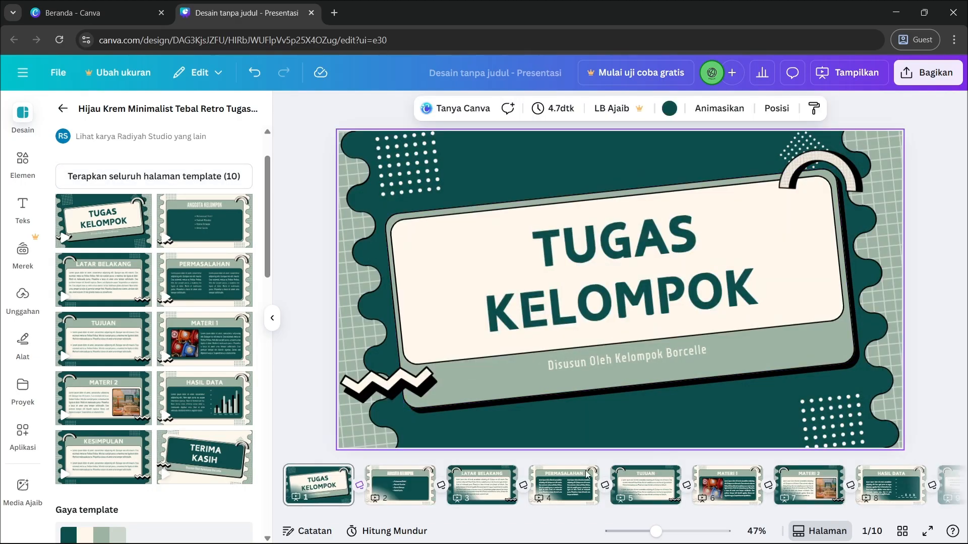
# Select all the elements on the cover page to inspect them, then clear the selection.
pyautogui.moveTo(466, 515)
pyautogui.mouseDown()
pyautogui.moveTo(628, 525)
pyautogui.moveTo(461, 524)
pyautogui.mouseUp()
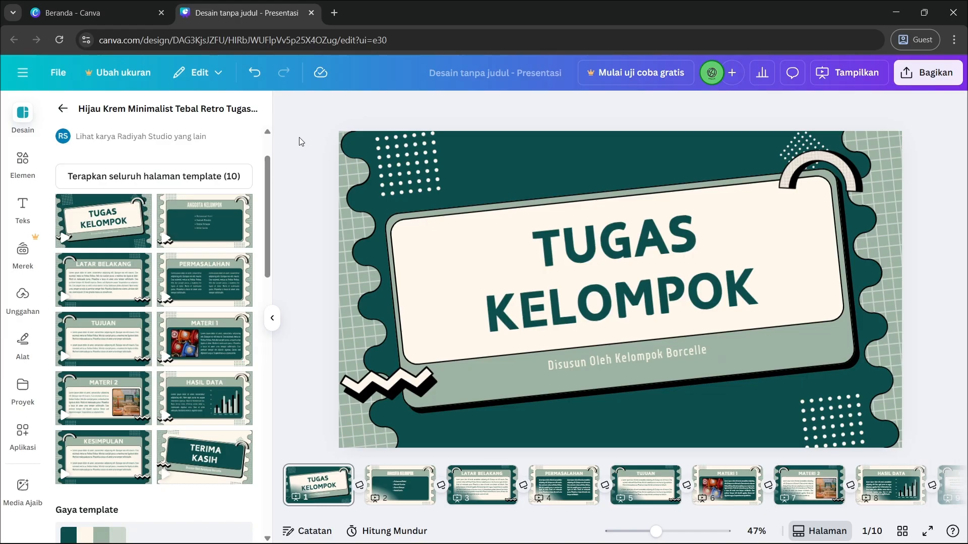
pyautogui.moveTo(299, 137); pyautogui.dragTo(920, 430)
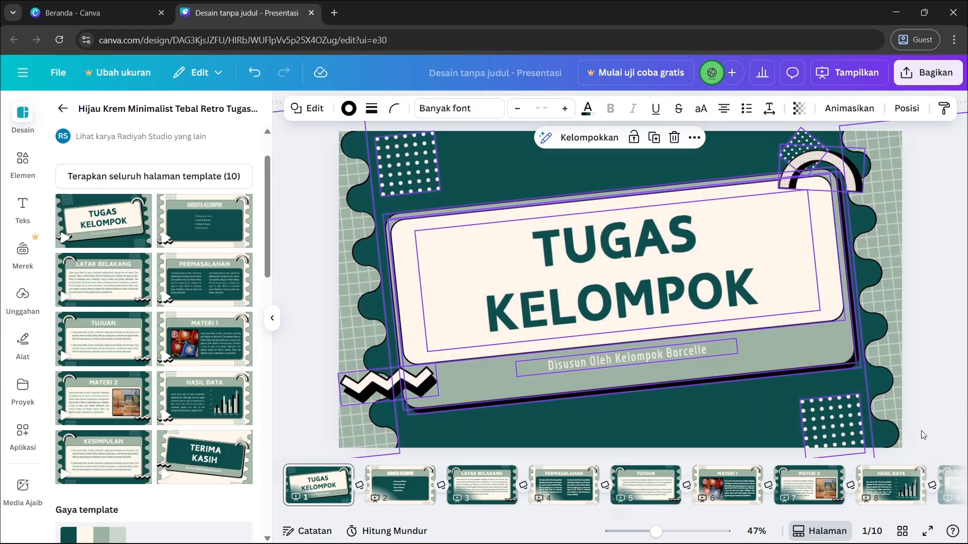
pyautogui.click(921, 431)
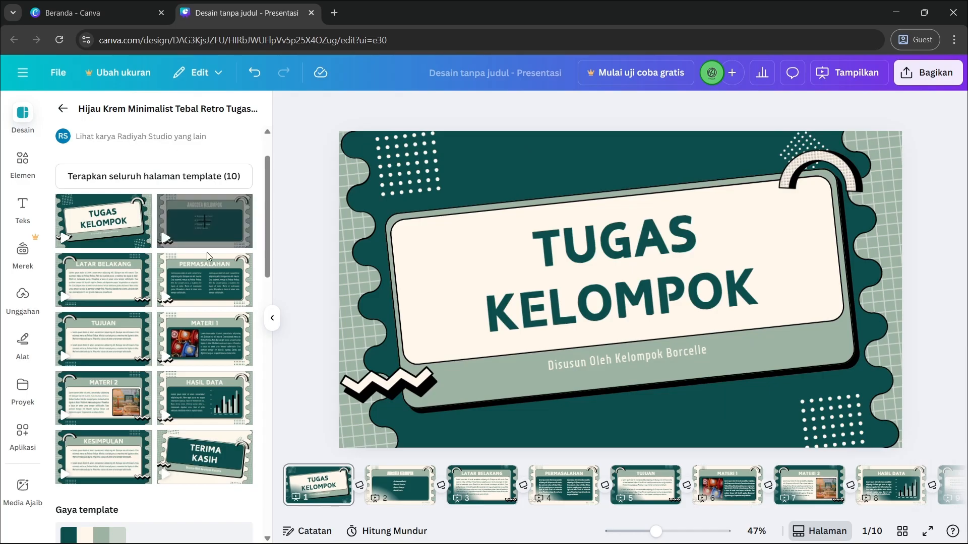
# Review the template's page layouts, its Gaya template style and the Template serupa suggestions.
pyautogui.scroll(-5, 212, 257)
pyautogui.scroll(6, 201, 303)
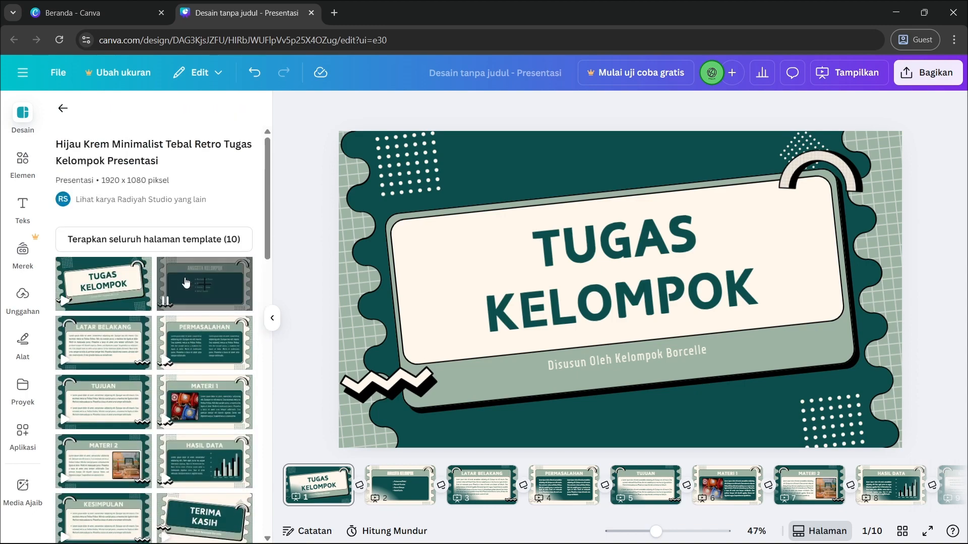
pyautogui.scroll(-4, 166, 308)
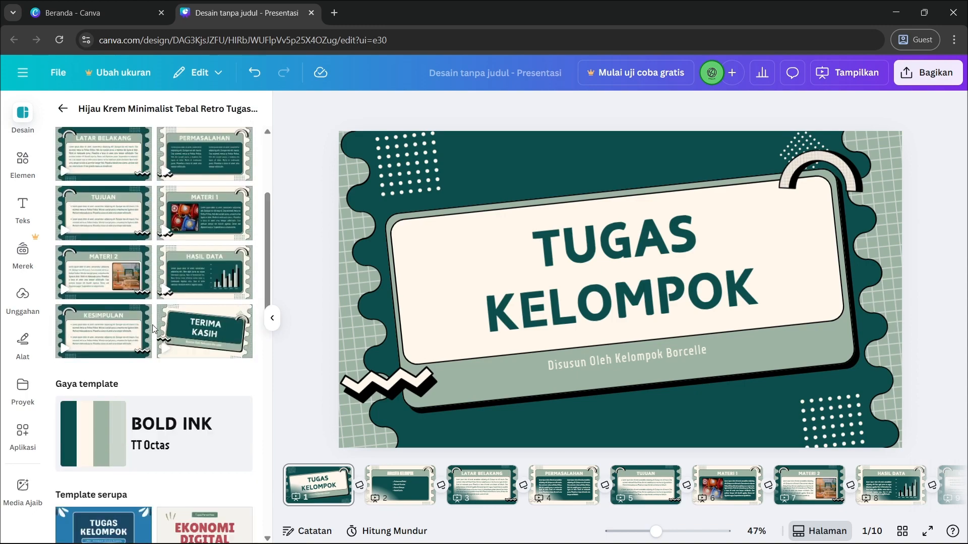
pyautogui.scroll(-5, 155, 326)
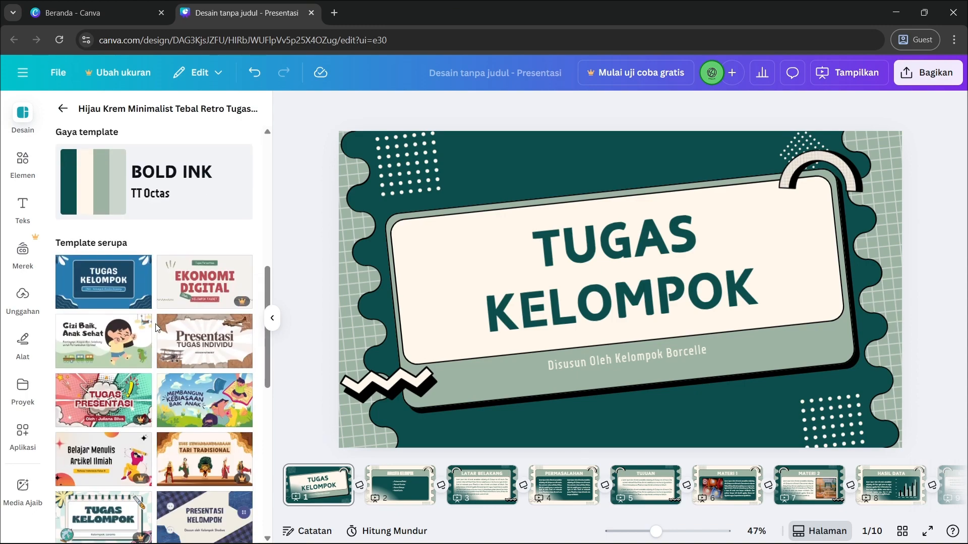
pyautogui.scroll(5, 160, 313)
pyautogui.scroll(-4, 155, 317)
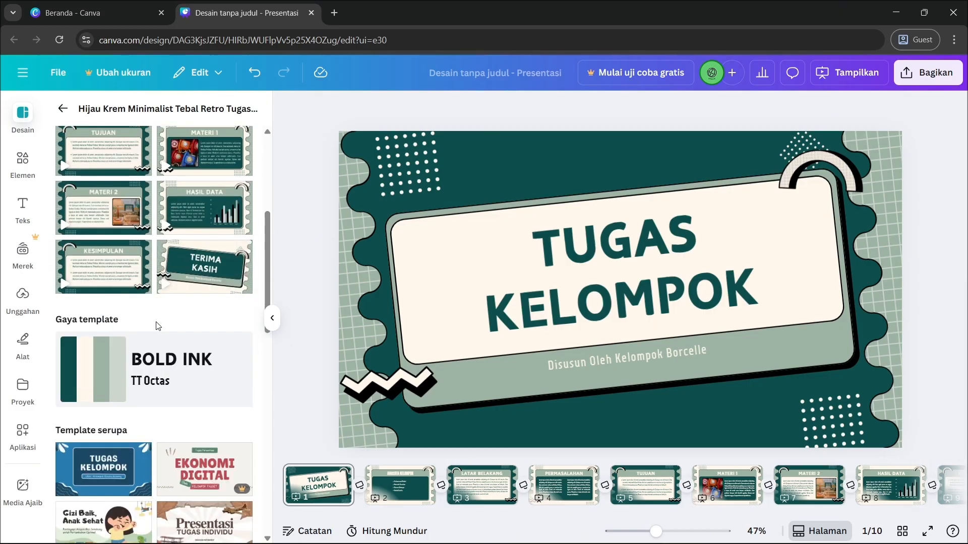
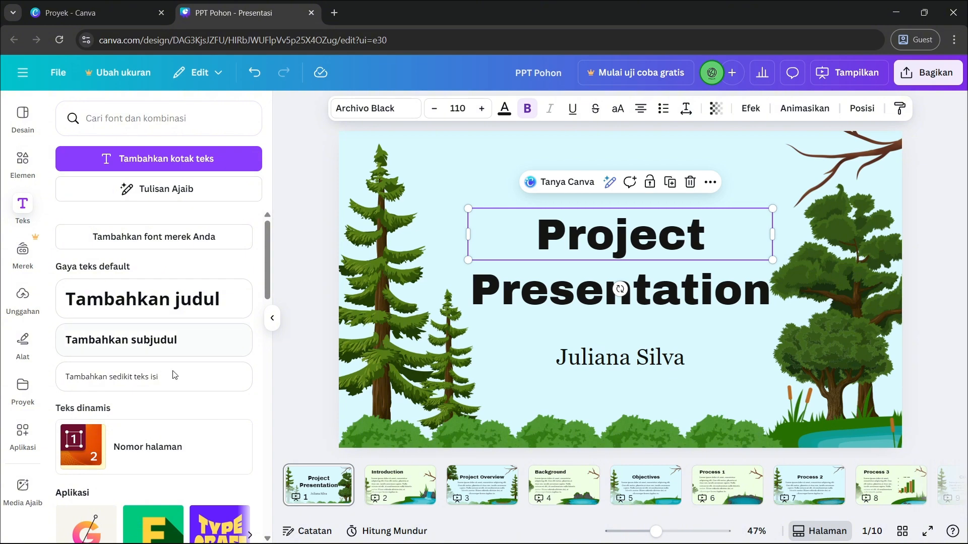
# Select the "Project" and "Presentation" title texts on page 1 in turn to compare their bold formatting.
pyautogui.click(621, 289)
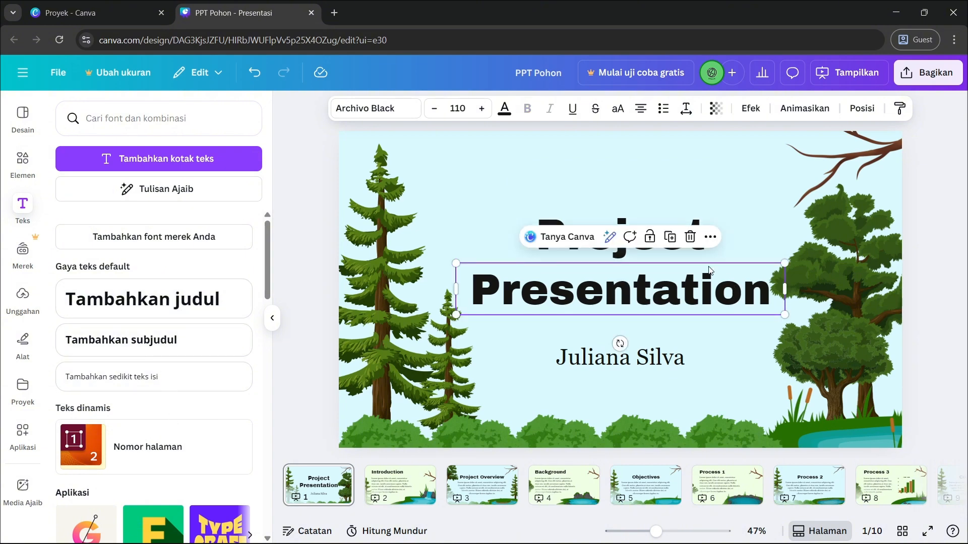
pyautogui.click(679, 255)
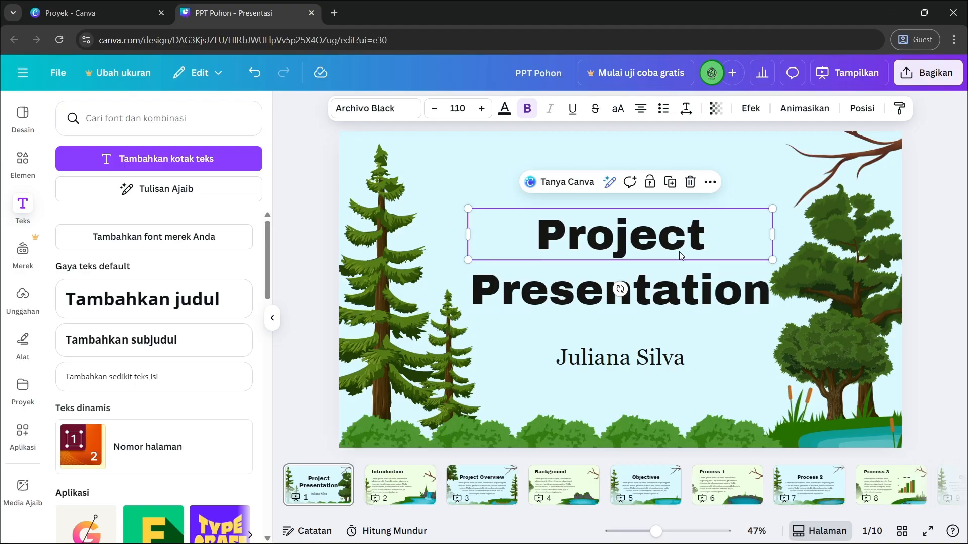
pyautogui.click(619, 288)
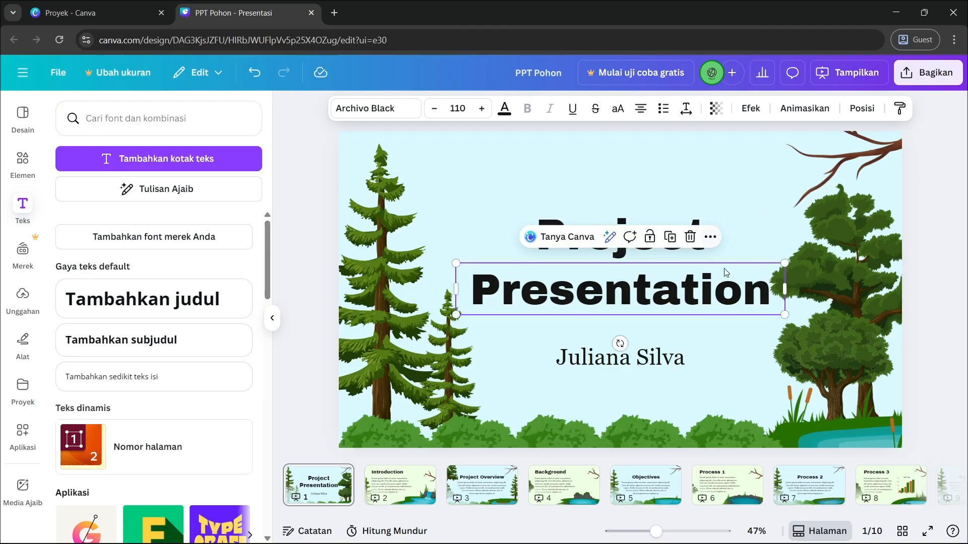
# Select the two title lines and the presenter name on page 1 in turn to compare their fonts, sizes and bold state.
pyautogui.click(731, 257)
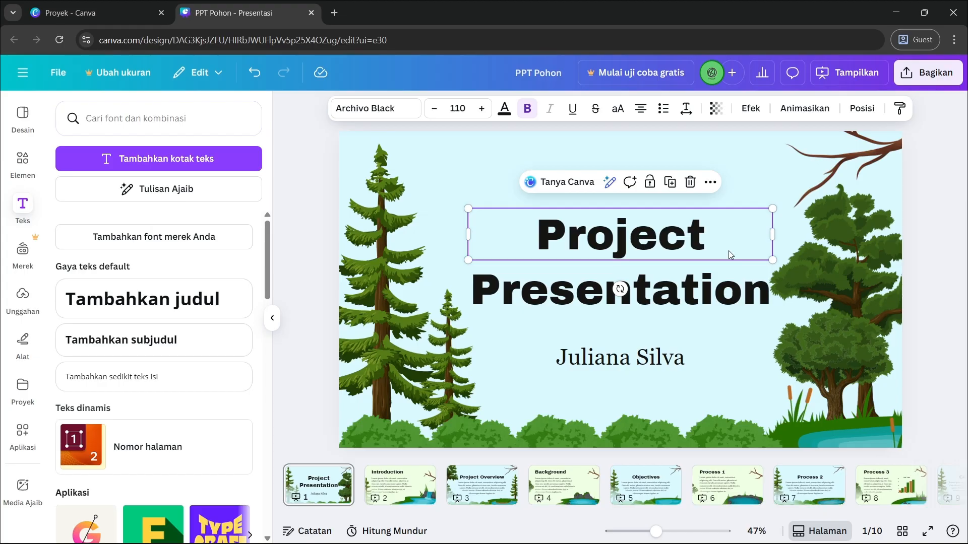
pyautogui.click(546, 297)
pyautogui.click(545, 258)
pyautogui.click(545, 300)
pyautogui.click(502, 257)
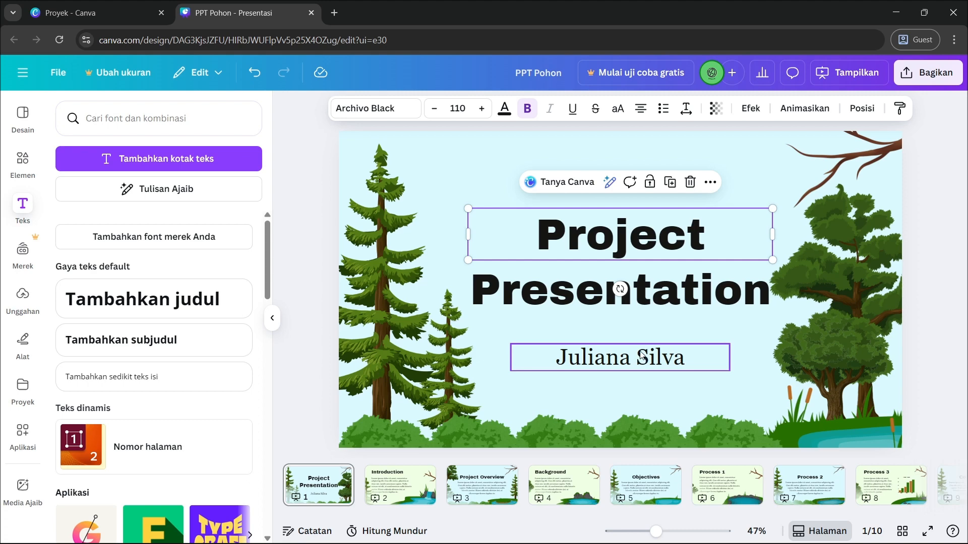
pyautogui.click(549, 277)
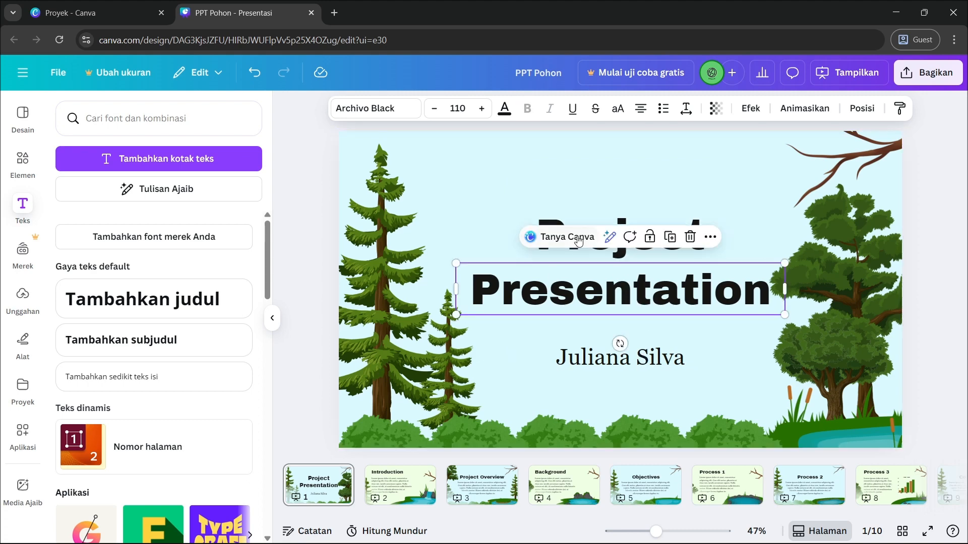
pyautogui.click(581, 364)
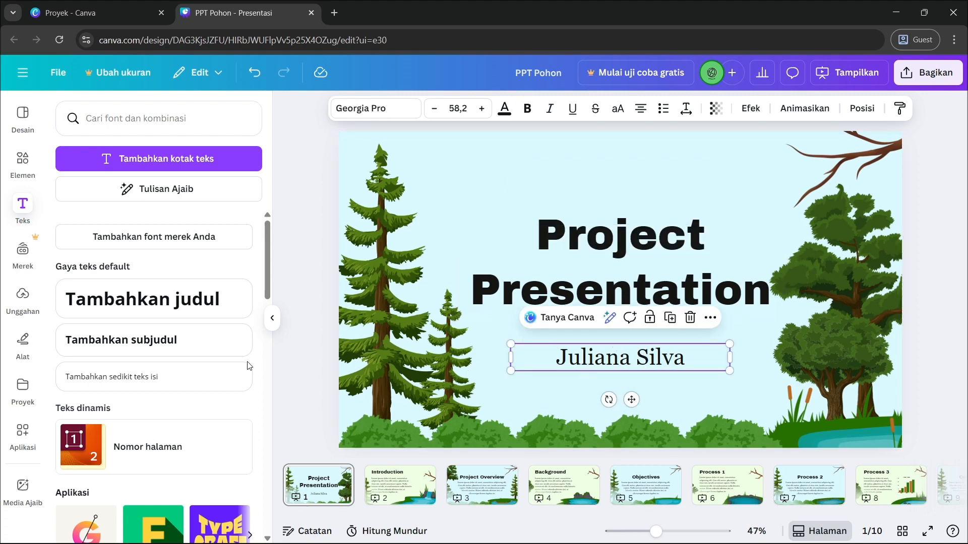
# Add a default body text beneath the presenter name on page 1 and move the two lines slightly apart.
pyautogui.click(183, 384)
pyautogui.click(941, 361)
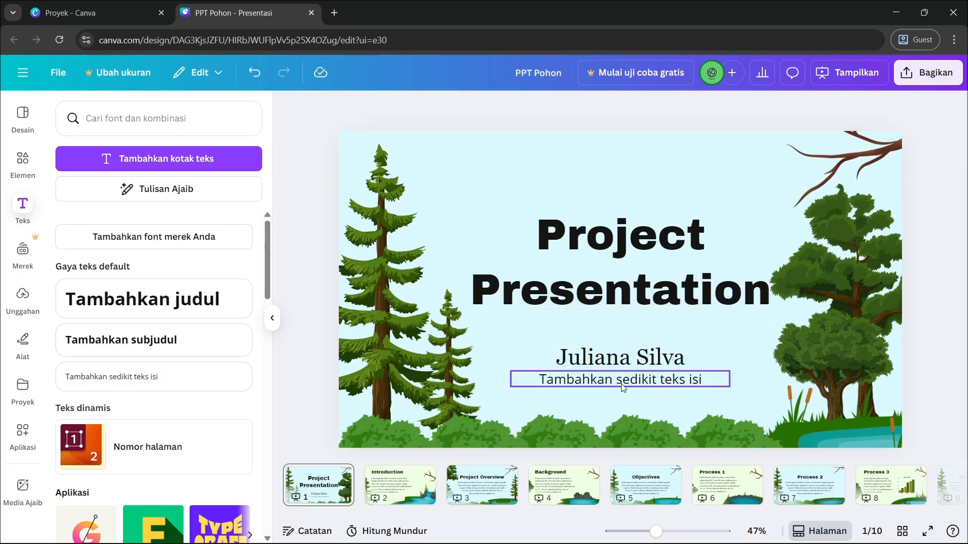
pyautogui.moveTo(624, 385); pyautogui.dragTo(624, 387)
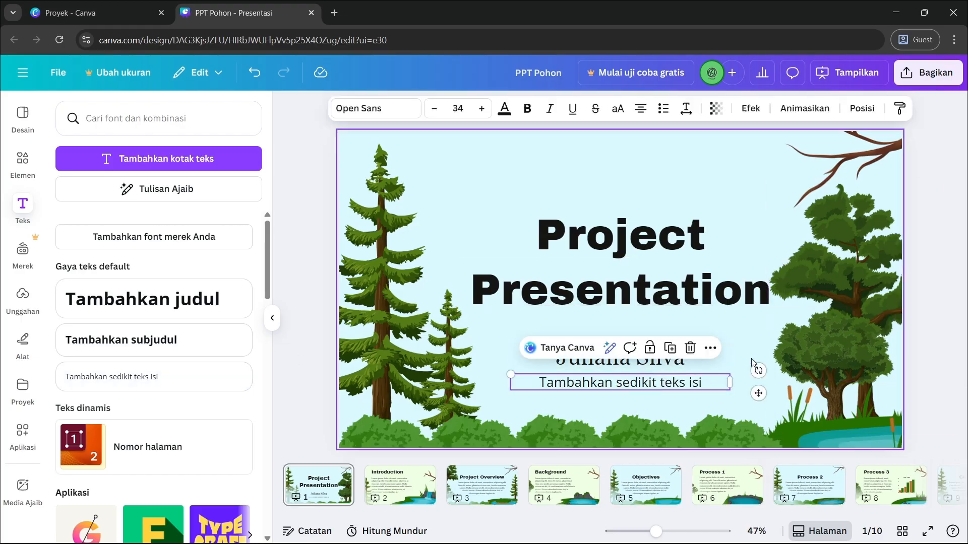
pyautogui.click(944, 348)
pyautogui.moveTo(707, 356); pyautogui.dragTo(707, 352)
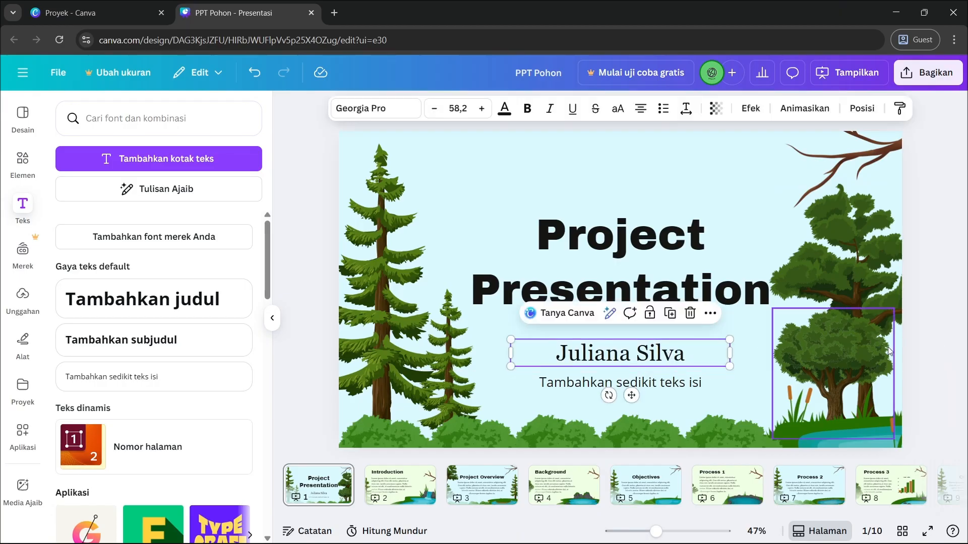
pyautogui.click(917, 357)
# Compare the formatting of the cover texts and reduce the font size of the added body text by five points.
pyautogui.click(615, 248)
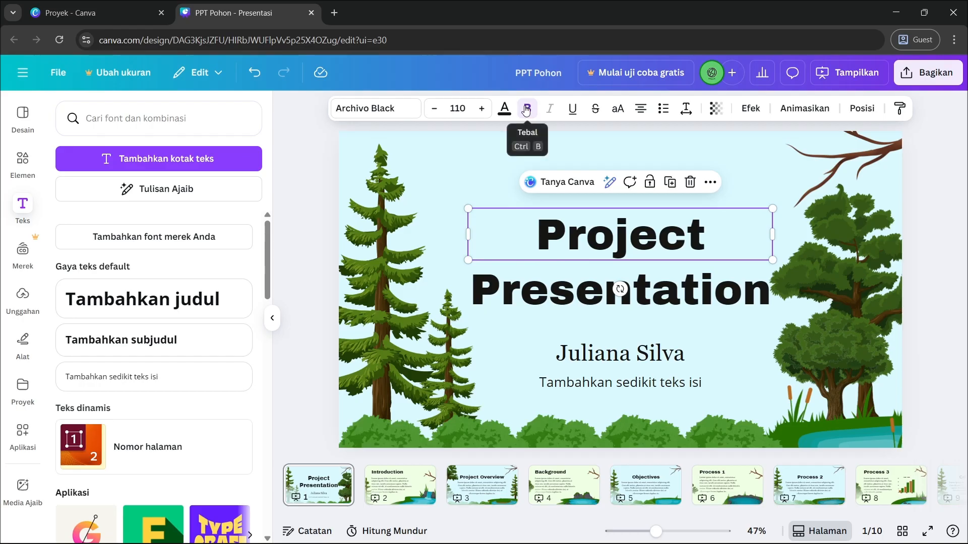
pyautogui.click(562, 347)
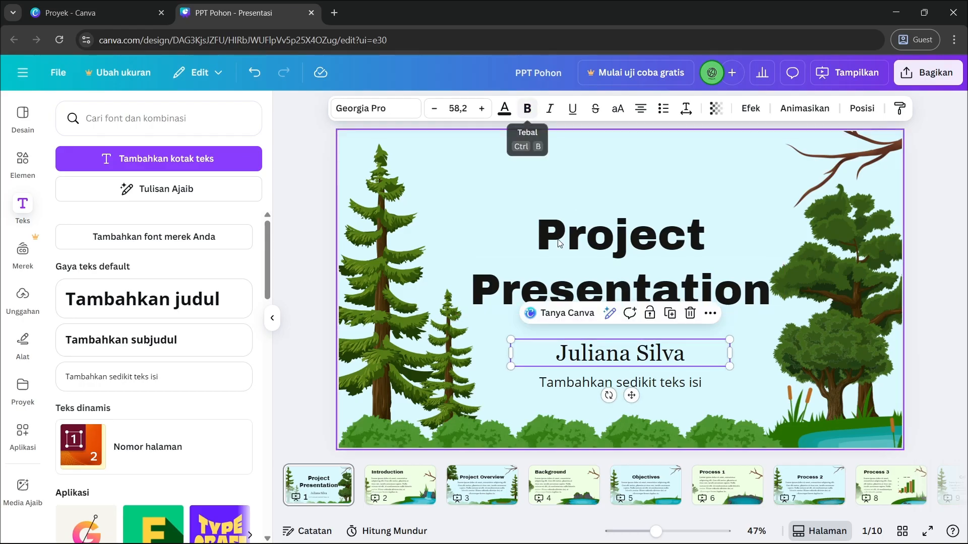
pyautogui.click(605, 384)
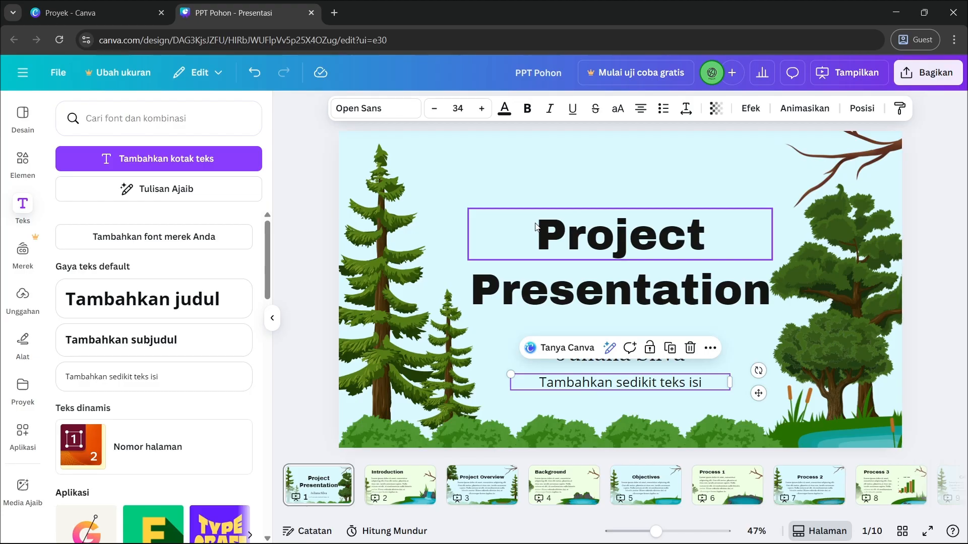
pyautogui.click(435, 109)
pyautogui.click(435, 108)
pyautogui.click(435, 109)
pyautogui.click(435, 109)
pyautogui.click(435, 108)
pyautogui.click(936, 325)
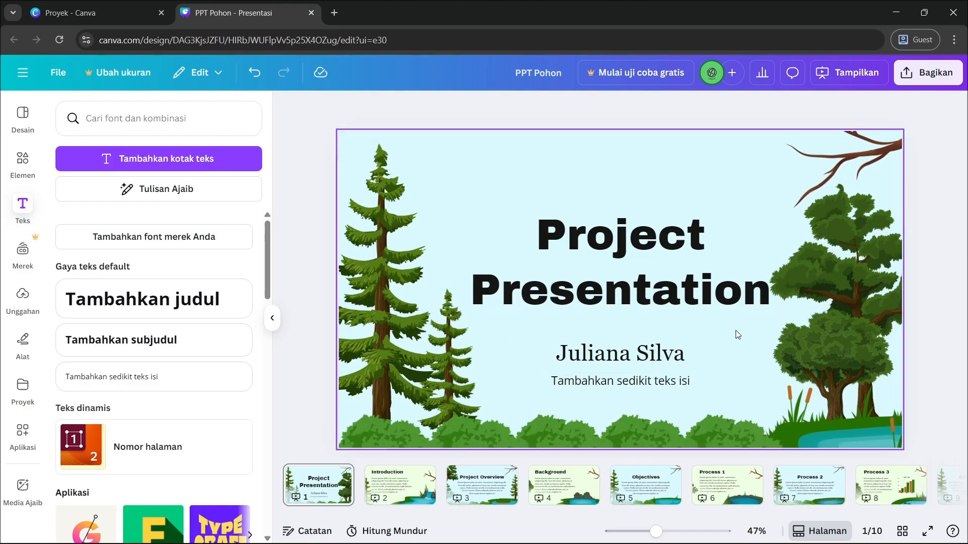
# Go through the Introduction, Project Overview and Background pages, ending on Project Overview.
pyautogui.click(394, 488)
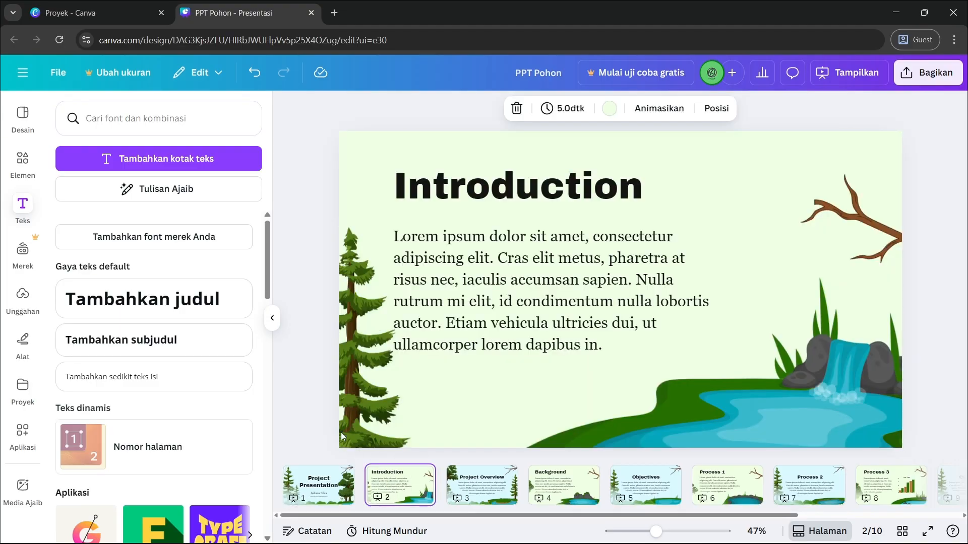
pyautogui.click(463, 494)
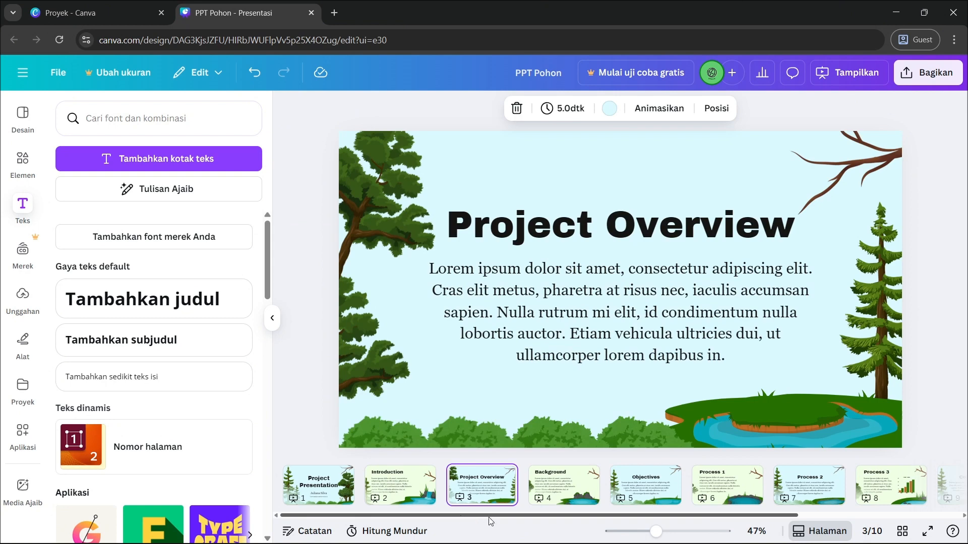
pyautogui.moveTo(487, 518); pyautogui.dragTo(429, 519)
pyautogui.click(426, 496)
pyautogui.click(560, 497)
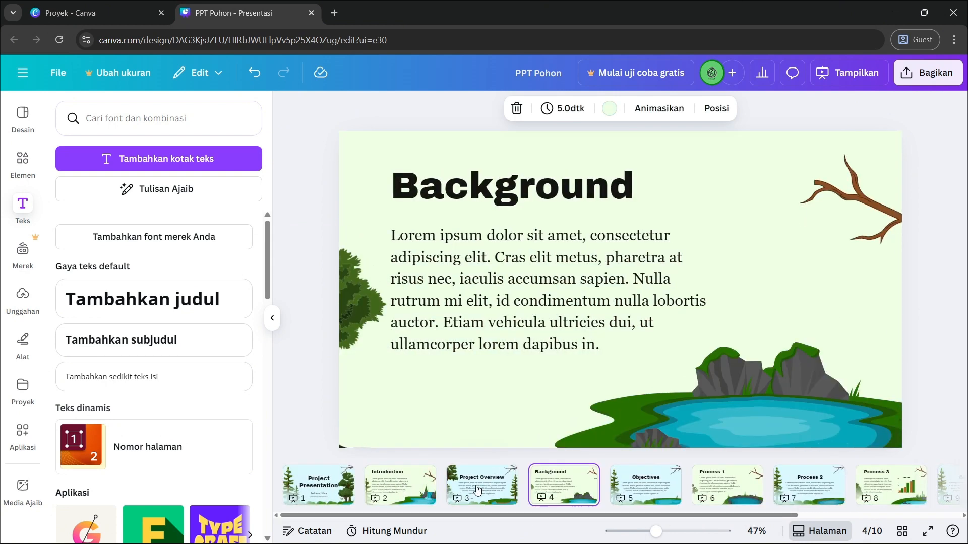
pyautogui.click(411, 486)
pyautogui.click(479, 487)
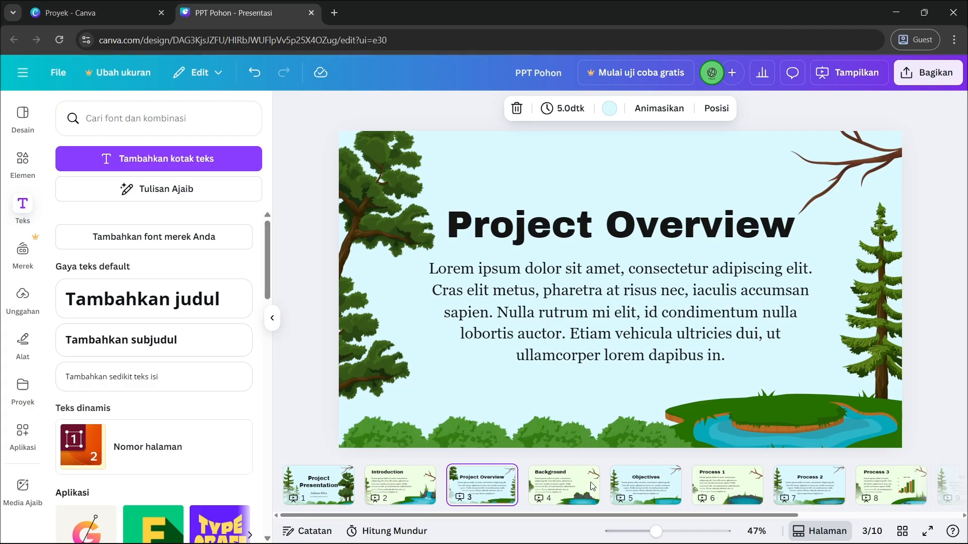
# Reorder the pages by moving Project Overview ahead of Introduction as page 2.
pyautogui.moveTo(498, 494)
pyautogui.moveTo(463, 474); pyautogui.dragTo(556, 474)
pyautogui.moveTo(397, 489)
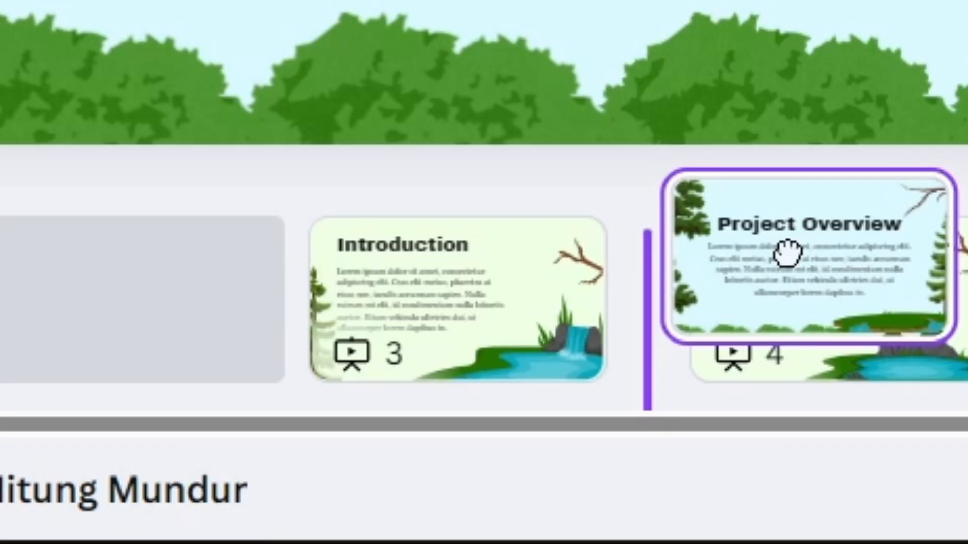
pyautogui.moveTo(787, 254); pyautogui.dragTo(104, 292)
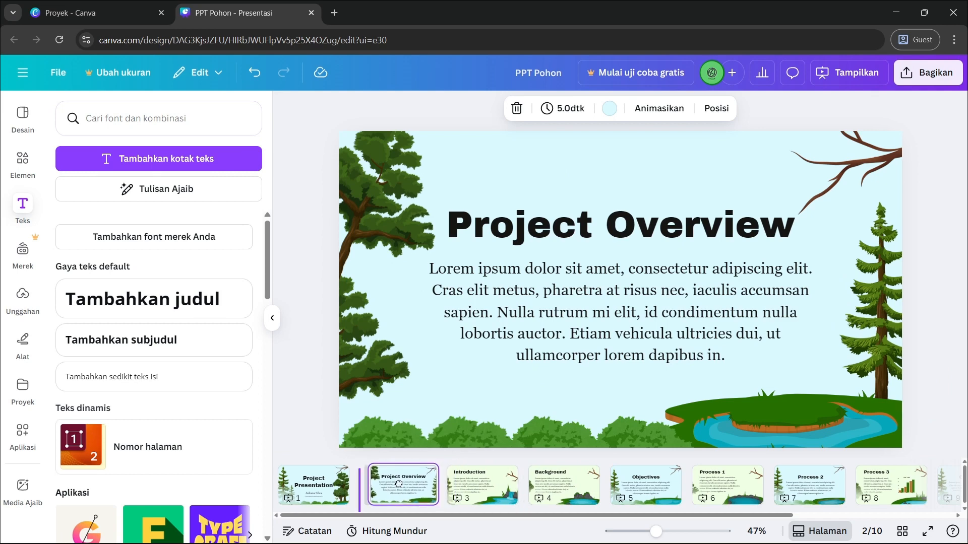
pyautogui.moveTo(398, 484); pyautogui.dragTo(399, 487)
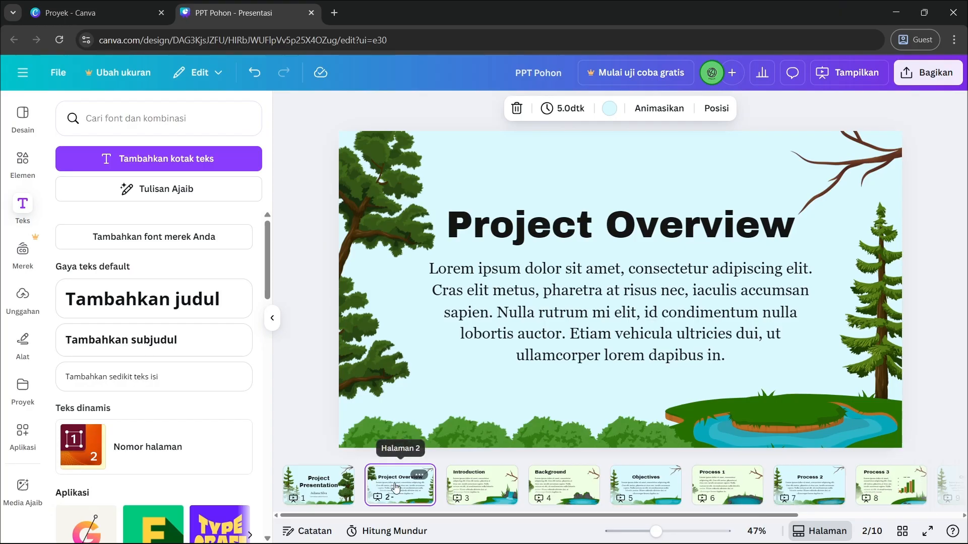
# Move the Project Overview page between Process 2 and Process 3 as page 7.
pyautogui.moveTo(393, 488); pyautogui.dragTo(845, 483)
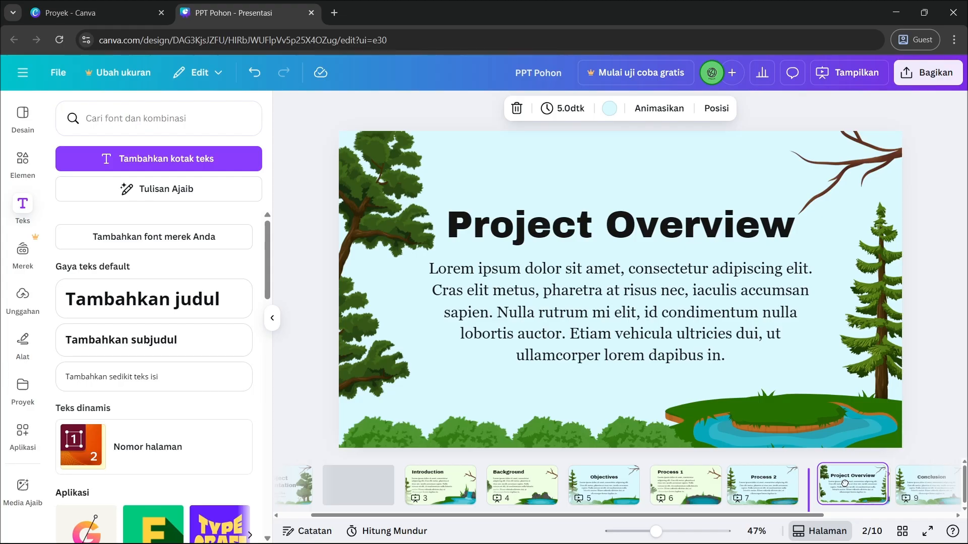
pyautogui.moveTo(845, 482); pyautogui.dragTo(845, 484)
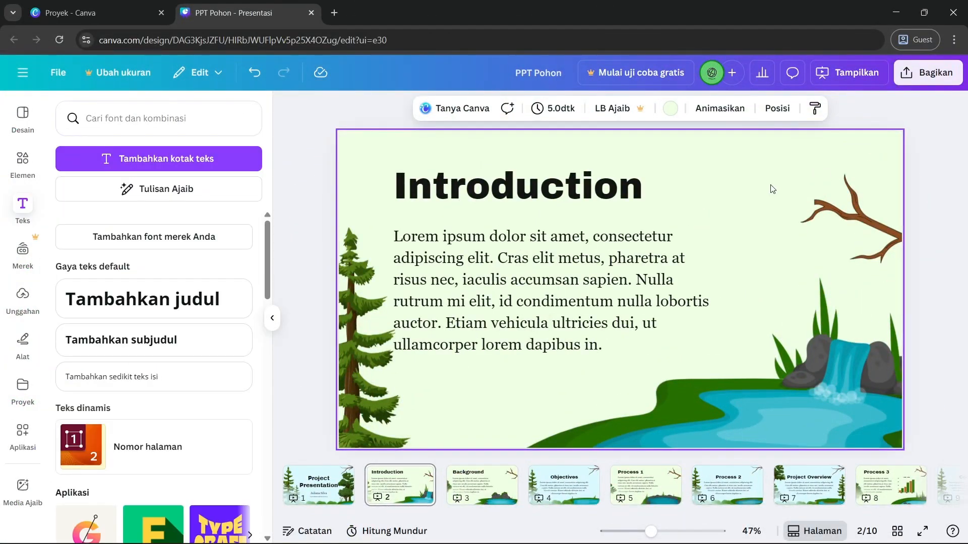
pyautogui.click(318, 233)
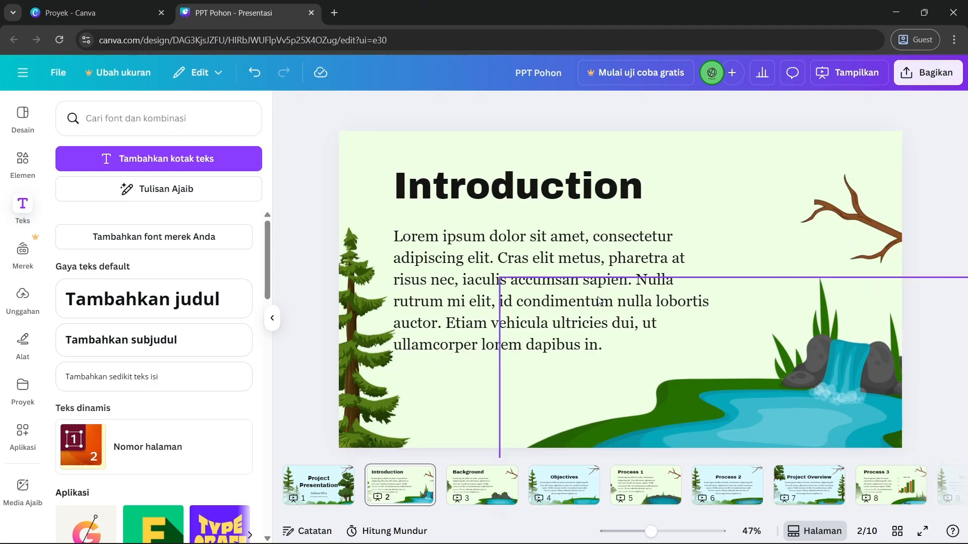
# Look at the font choices available for the "Introduction" heading on page 2 without changing its font.
pyautogui.click(614, 185)
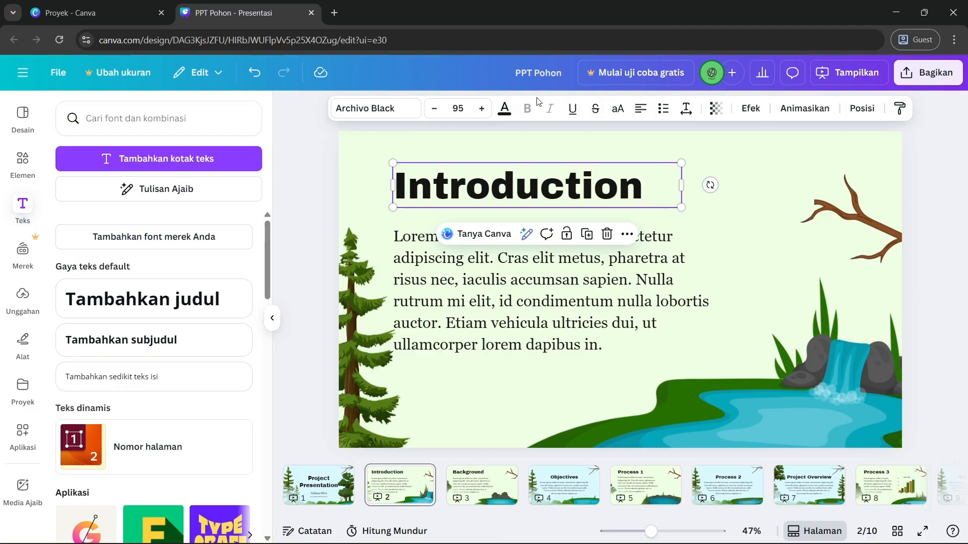
pyautogui.click(383, 110)
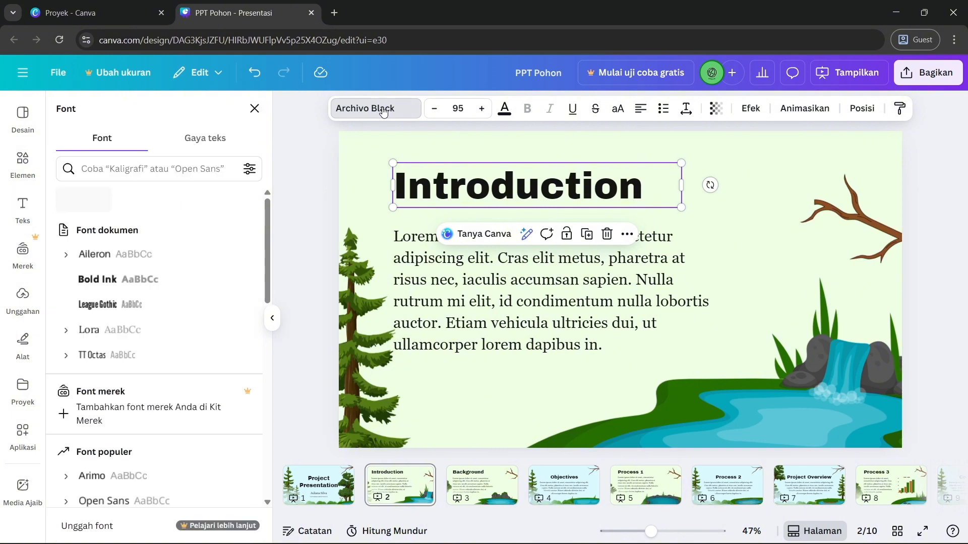
pyautogui.click(420, 112)
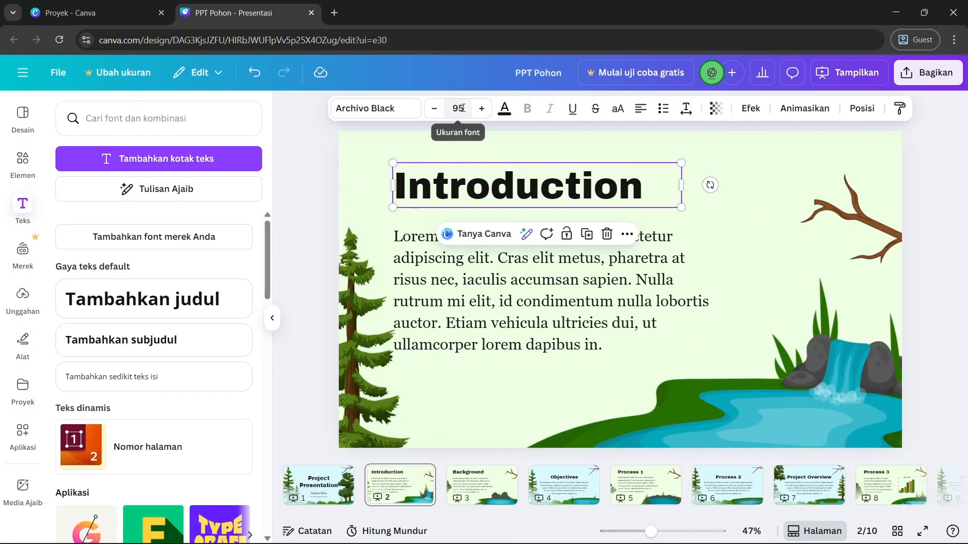
# Try green #438e20 and pink as the "Introduction" heading's text color, and set it back to black.
pyautogui.click(503, 109)
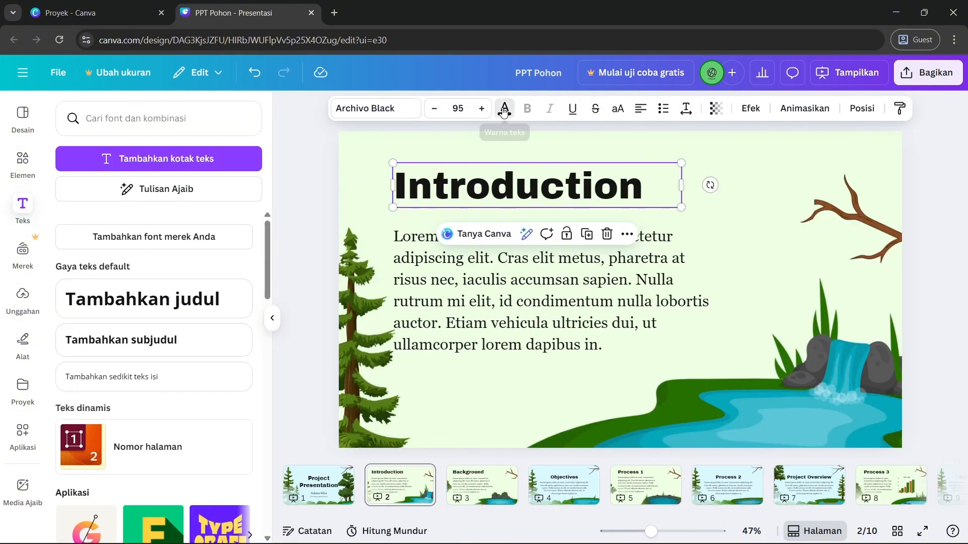
pyautogui.click(212, 202)
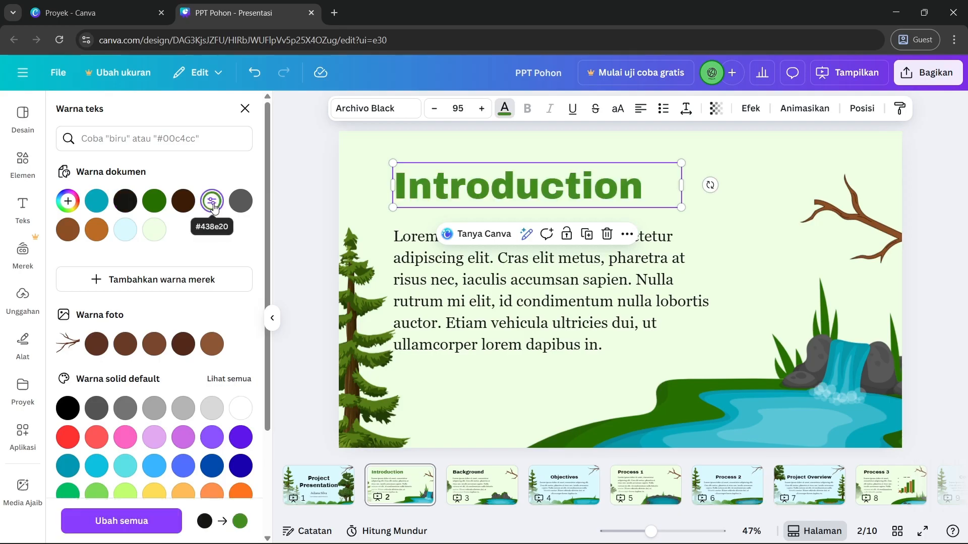
pyautogui.click(125, 437)
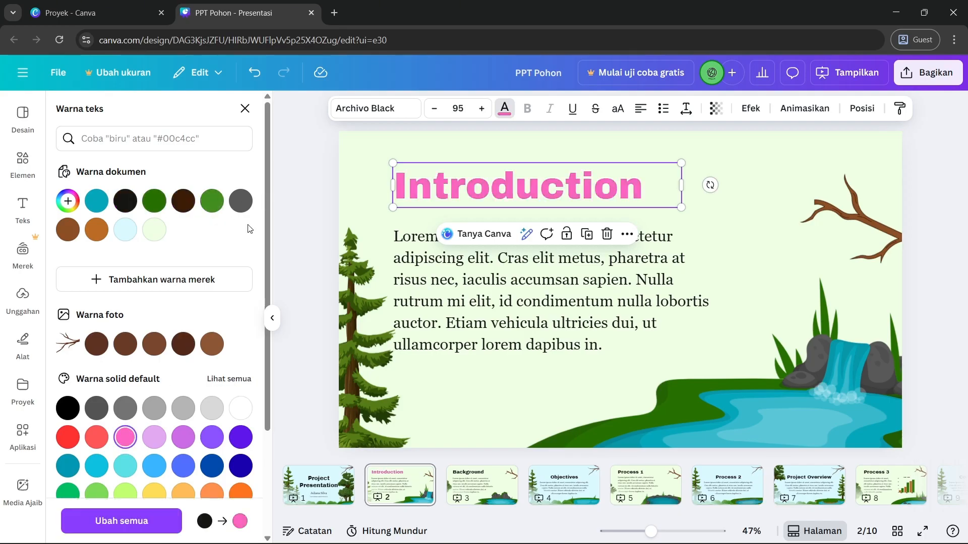
pyautogui.click(125, 201)
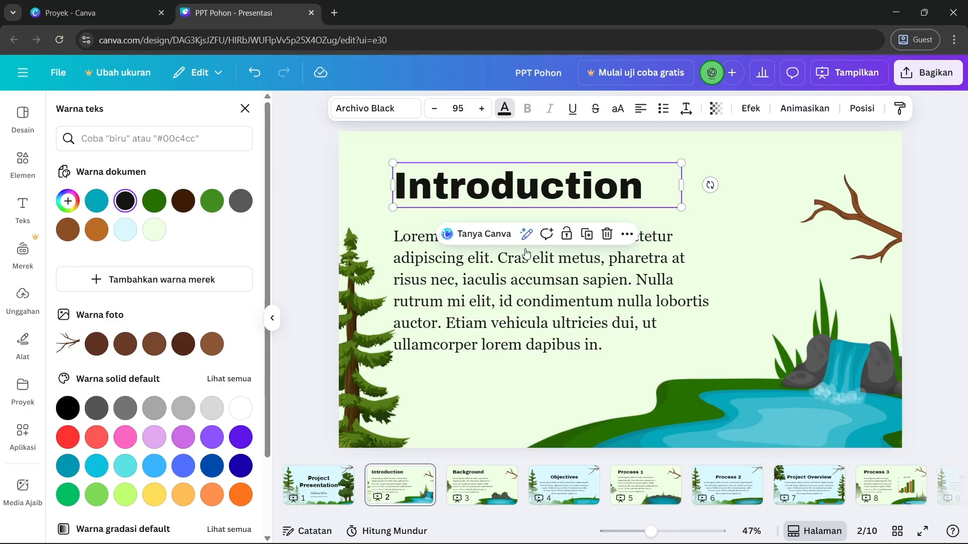
# Cycle the body paragraph on the Introduction page through the text alignment options and return it to left alignment.
pyautogui.click(573, 274)
pyautogui.click(600, 181)
pyautogui.click(428, 246)
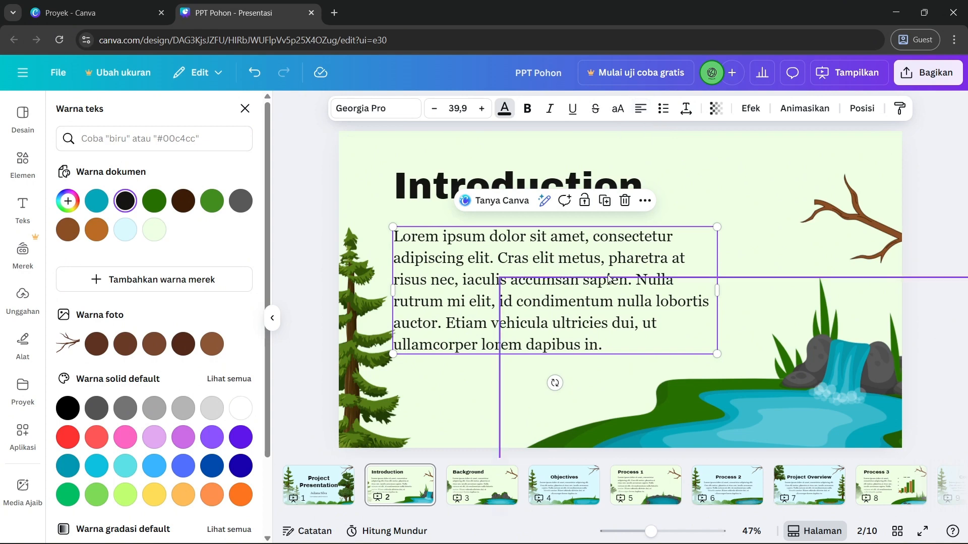
pyautogui.click(643, 110)
pyautogui.click(643, 110)
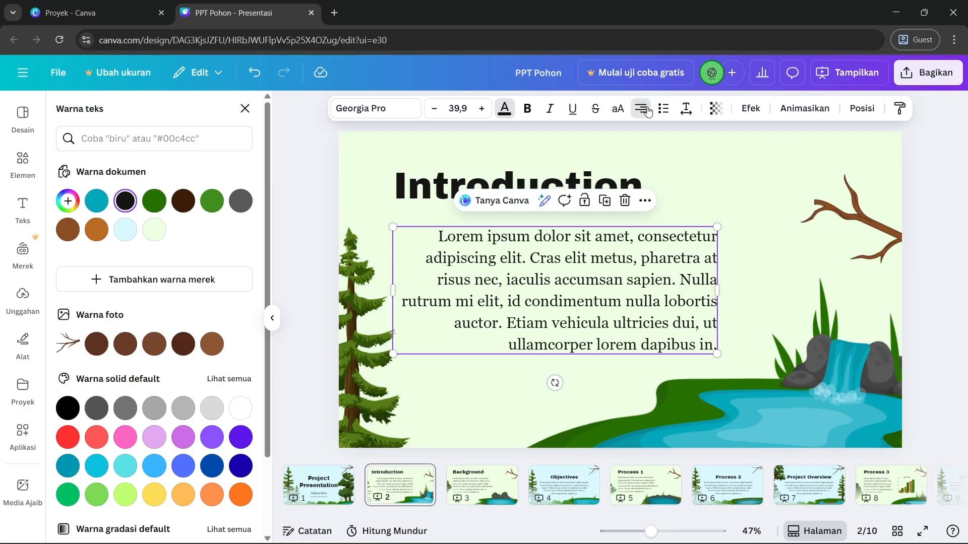
pyautogui.click(644, 111)
pyautogui.click(644, 111)
pyautogui.click(644, 111)
pyautogui.click(644, 111)
pyautogui.click(644, 110)
pyautogui.click(644, 111)
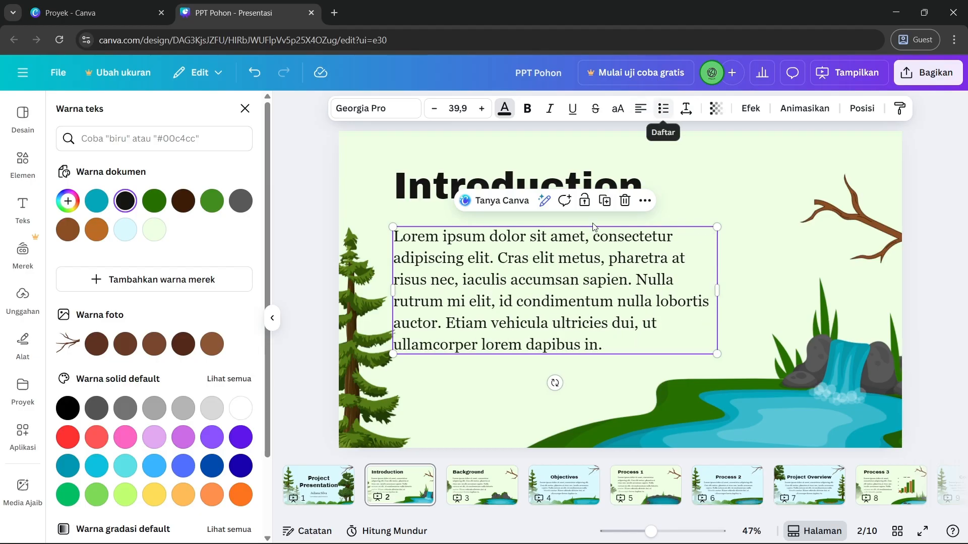
# Format the body paragraph on the Introduction page as a bulleted list and clear the selection.
pyautogui.click(487, 302)
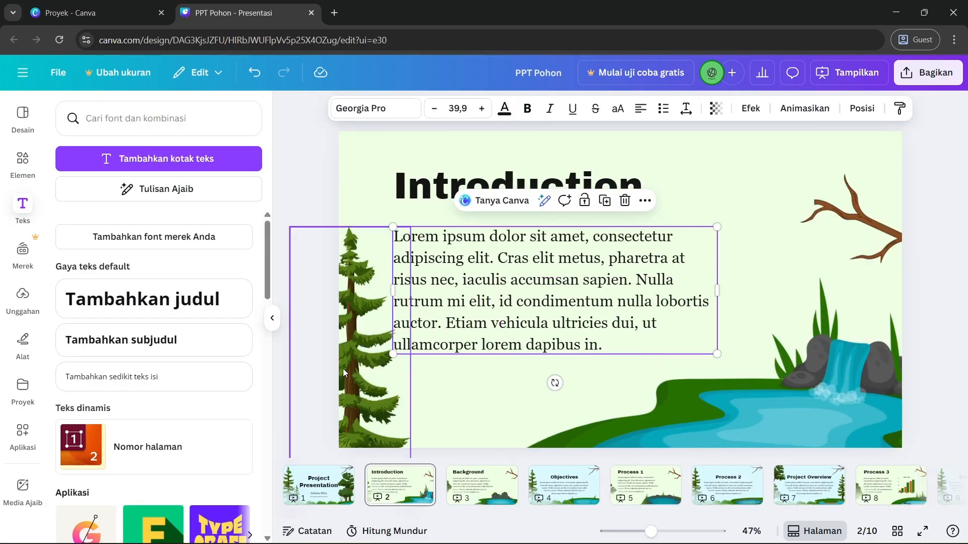
pyautogui.click(663, 115)
pyautogui.click(673, 339)
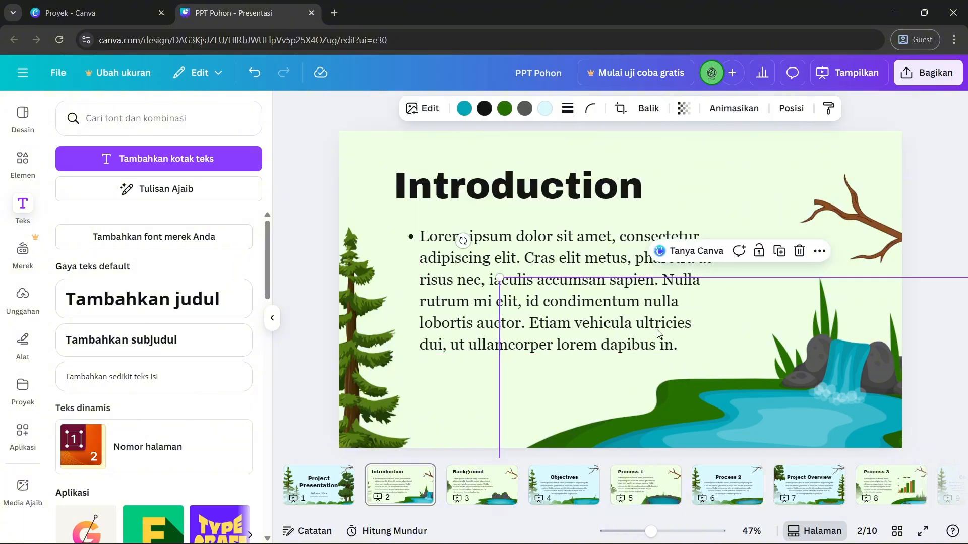
pyautogui.doubleClick(539, 257)
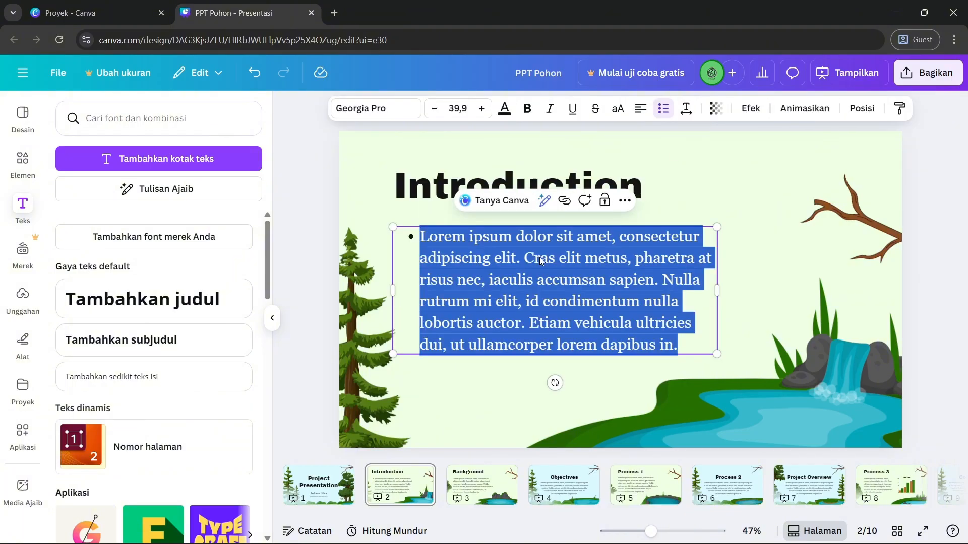
pyautogui.click(596, 280)
pyautogui.click(330, 204)
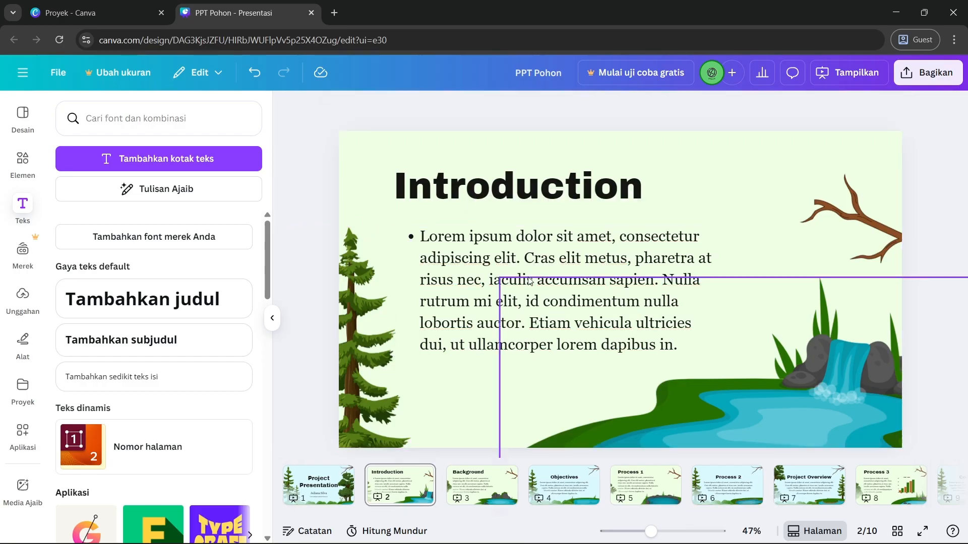
# Cycle the body paragraph on the Introduction page through numbered and plain formatting, and return it to a bulleted list.
pyautogui.click(499, 260)
pyautogui.click(663, 109)
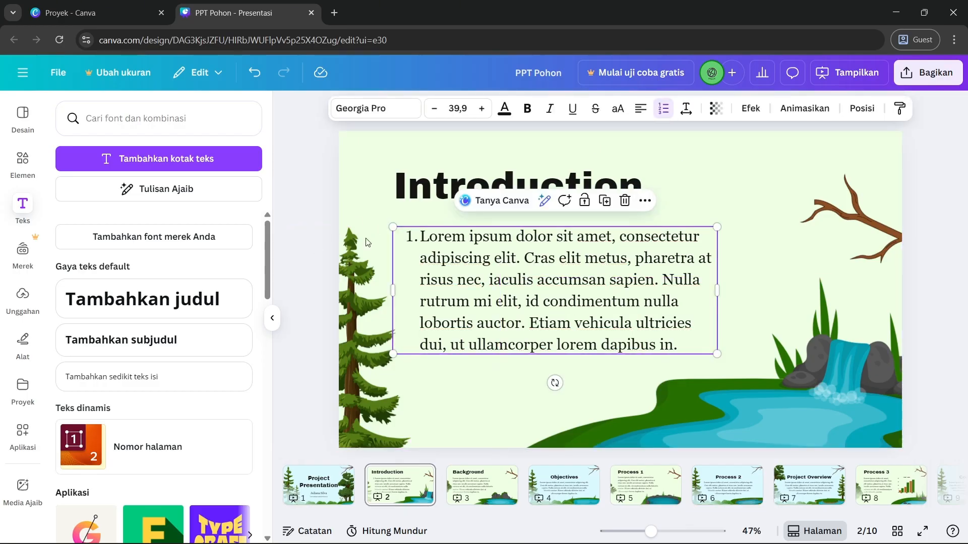
pyautogui.click(663, 109)
pyautogui.click(302, 209)
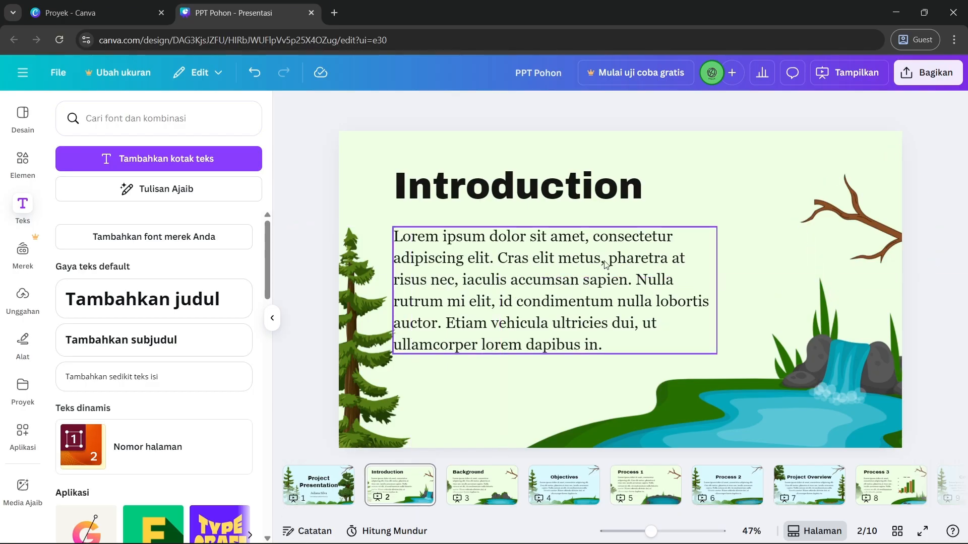
pyautogui.click(552, 272)
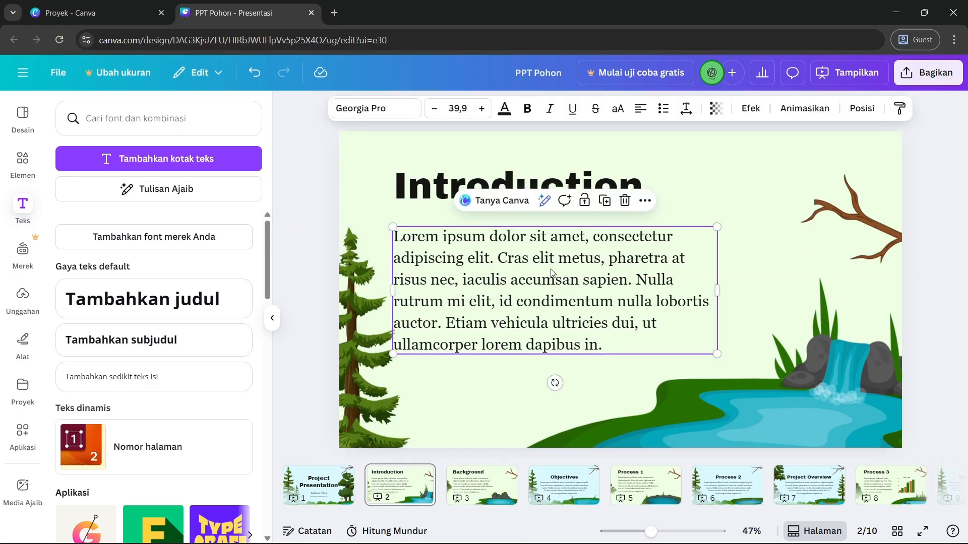
pyautogui.click(664, 115)
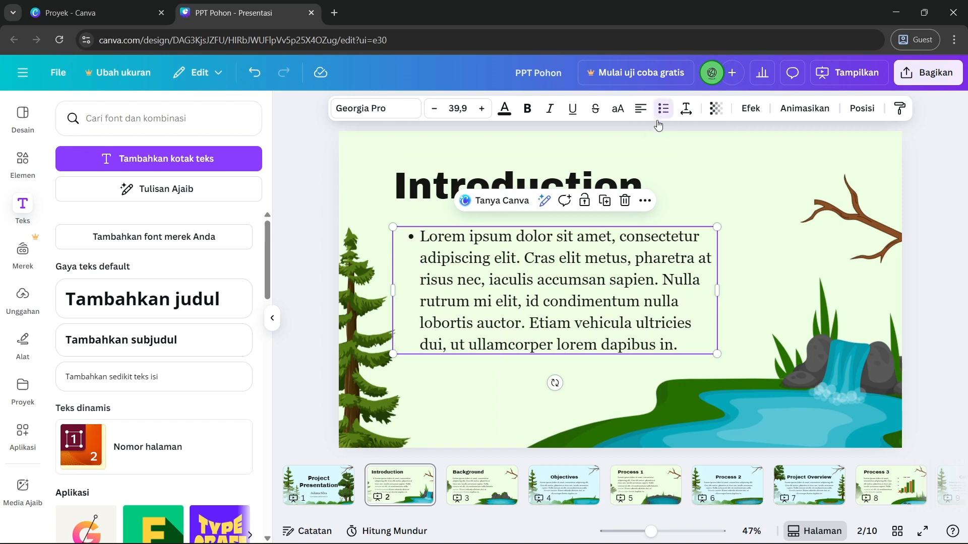
pyautogui.doubleClick(525, 263)
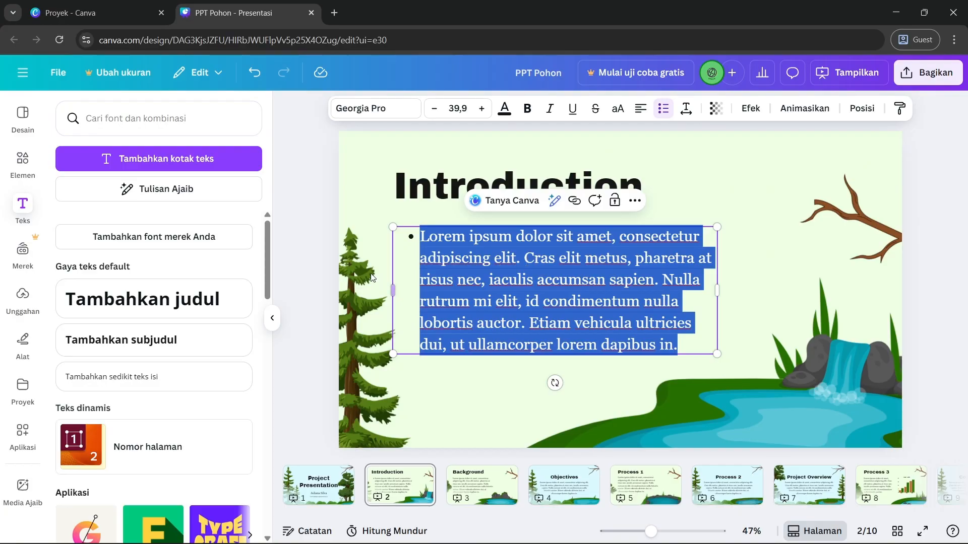
pyautogui.click(304, 243)
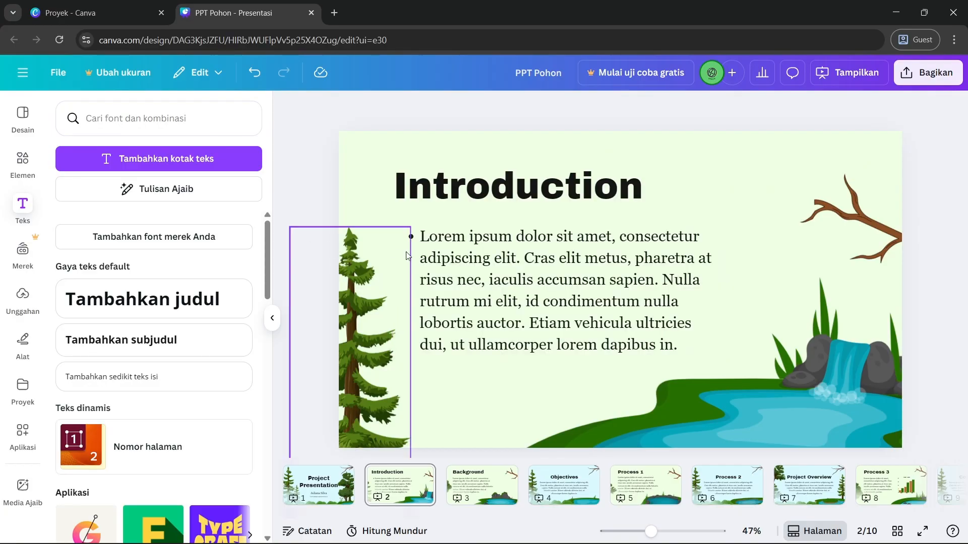
# Replace the bulleted paragraph on the Introduction page with three bullet items: Test, Dua and a.
pyautogui.click(534, 272)
pyautogui.doubleClick(537, 262)
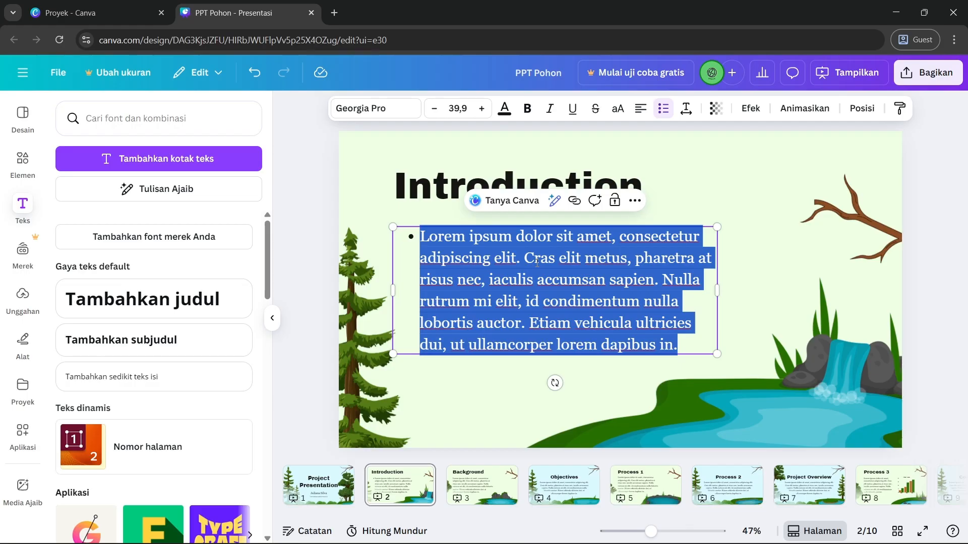
pyautogui.press('BackSpace')
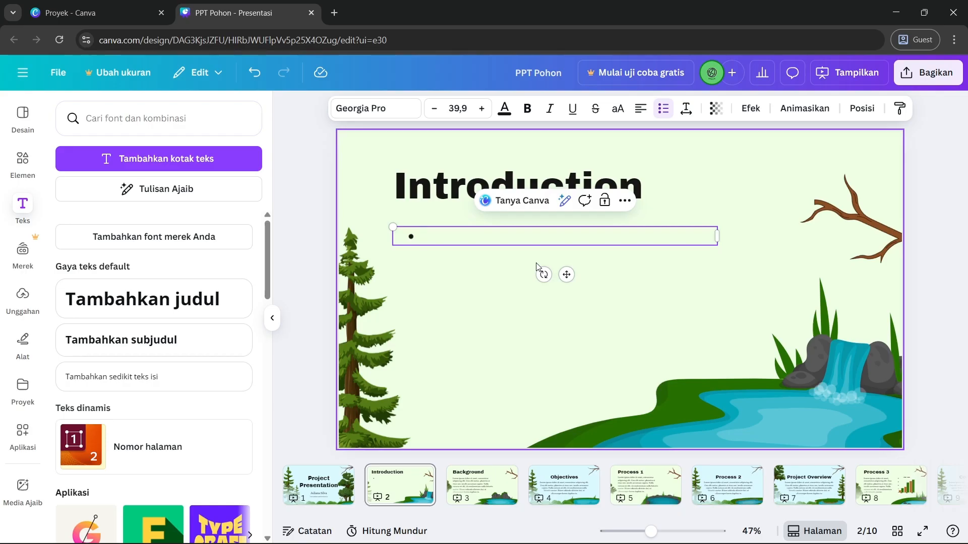
pyautogui.write('Test')
pyautogui.press('Return')
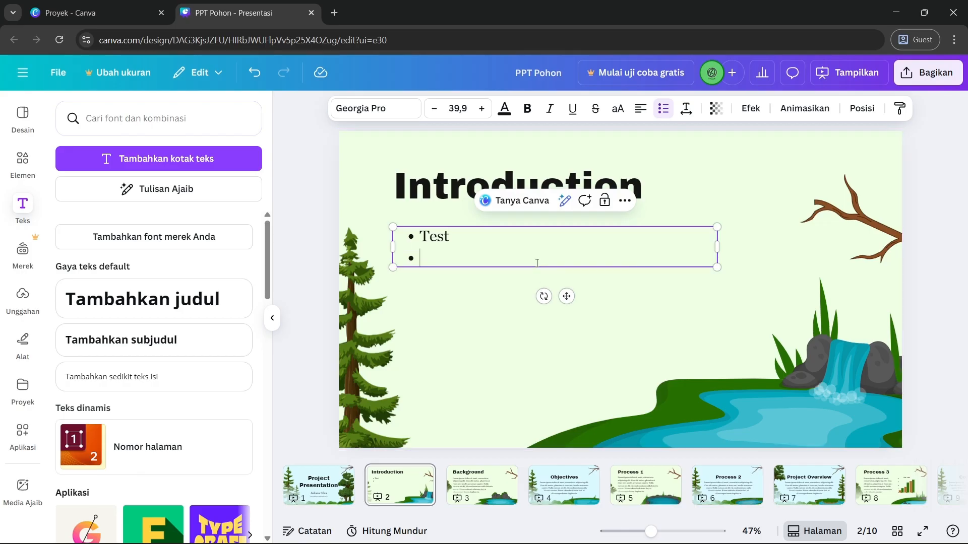
pyautogui.write('Dua')
pyautogui.press('Return')
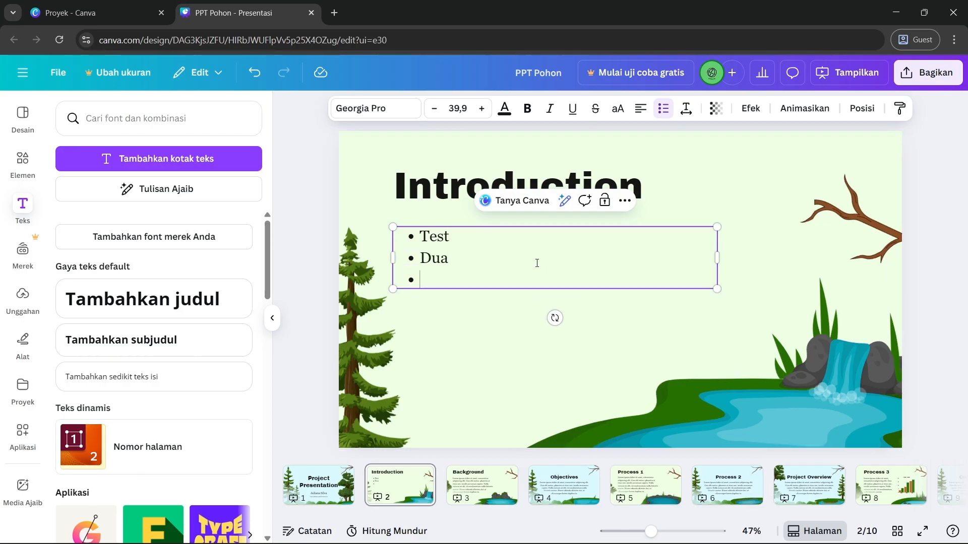
pyautogui.write('a')
pyautogui.press('Return')
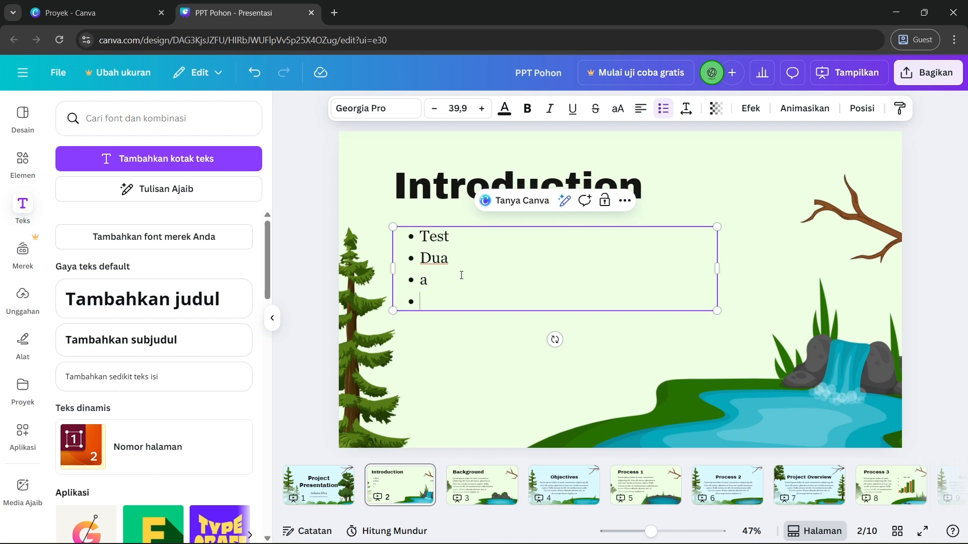
pyautogui.press('BackSpace')
pyautogui.press('BackSpace')
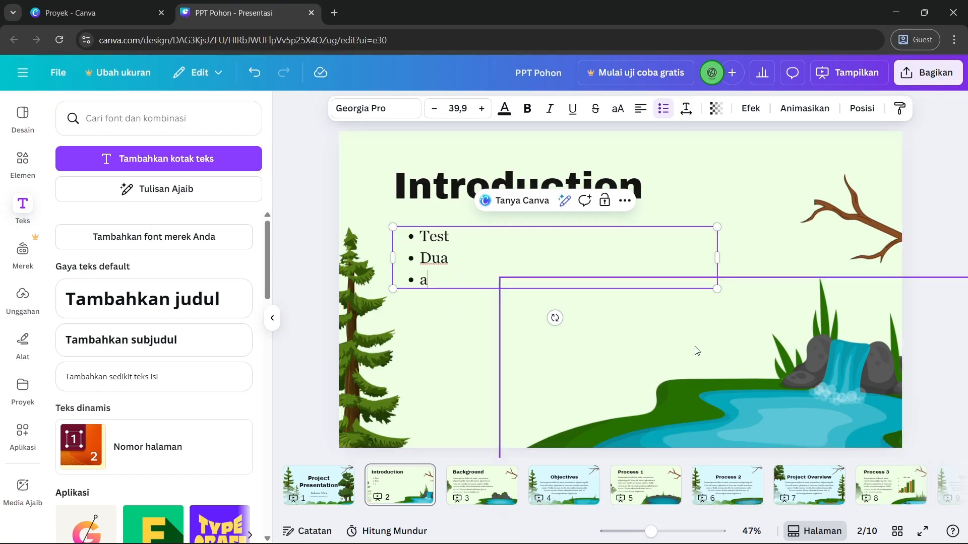
pyautogui.click(375, 347)
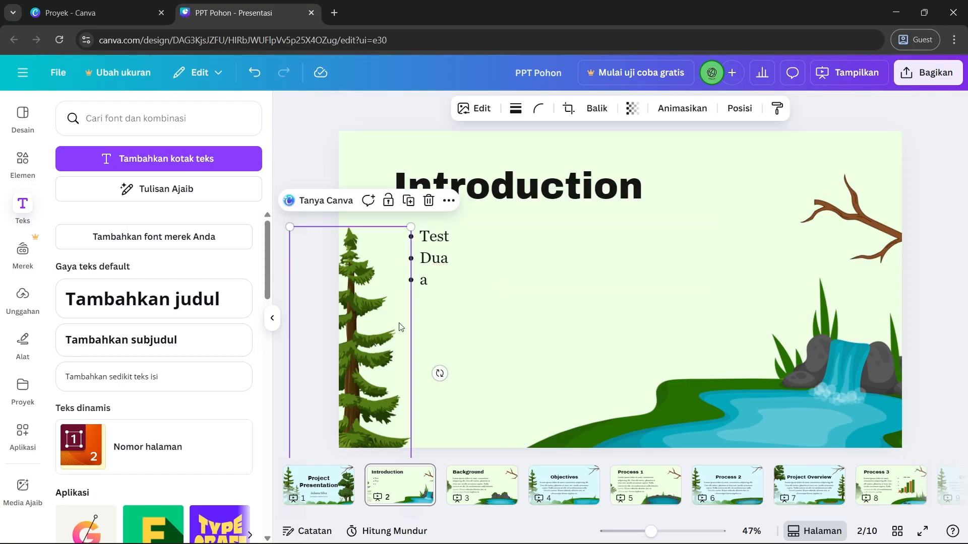
pyautogui.click(495, 274)
pyautogui.click(472, 488)
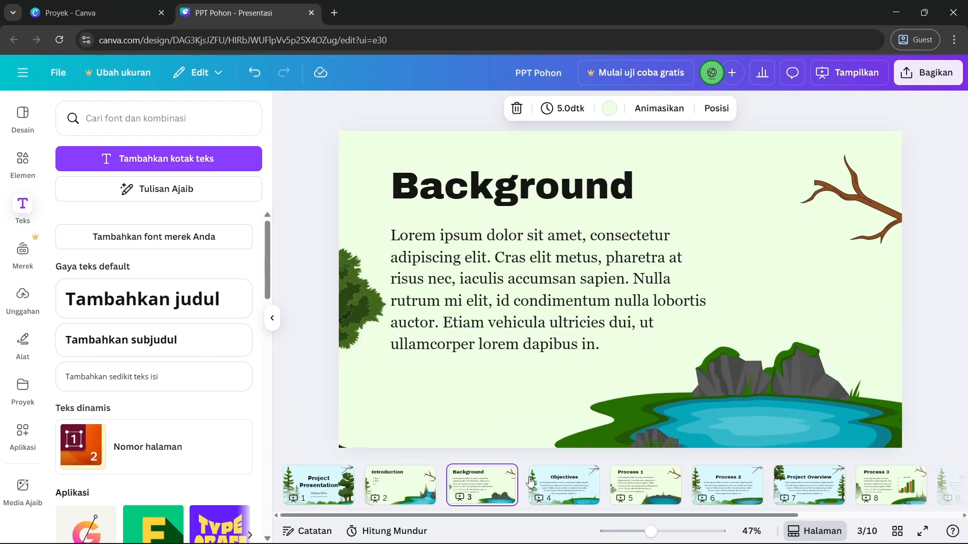
pyautogui.doubleClick(475, 274)
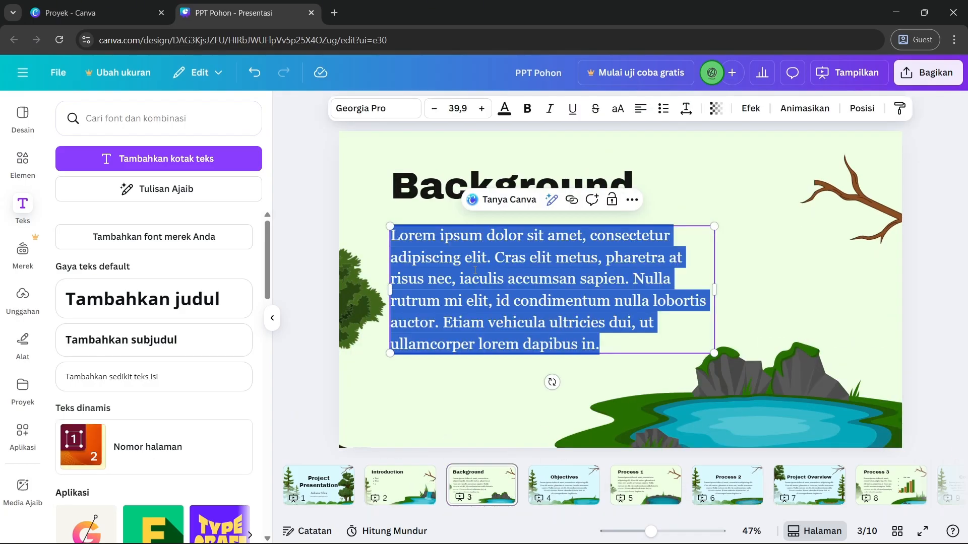
pyautogui.click(525, 284)
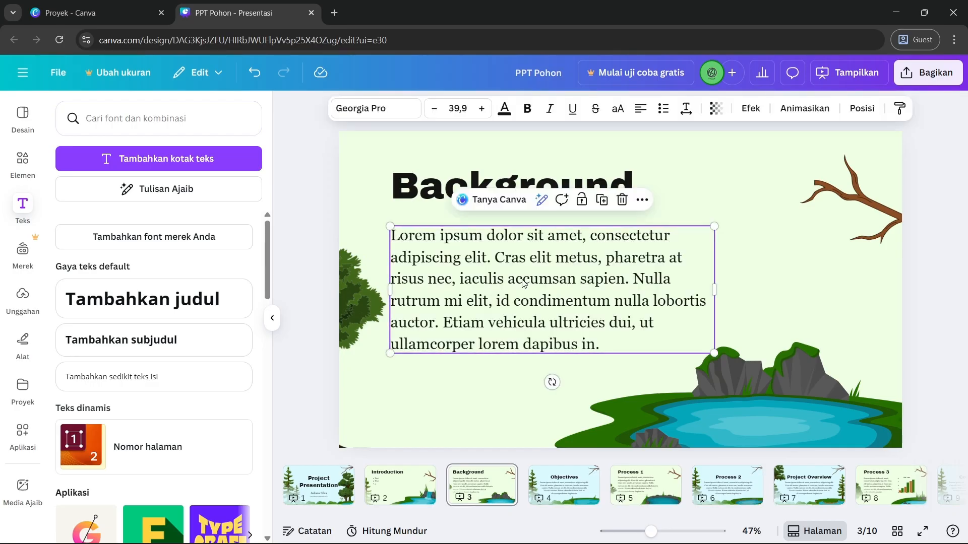
pyautogui.hotkey('ctrl', 'a')
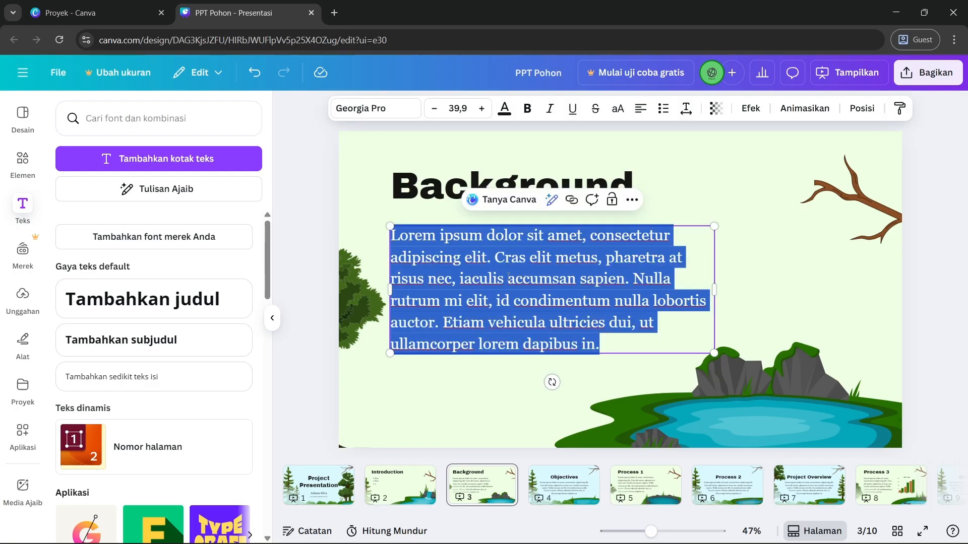
pyautogui.press('Escape')
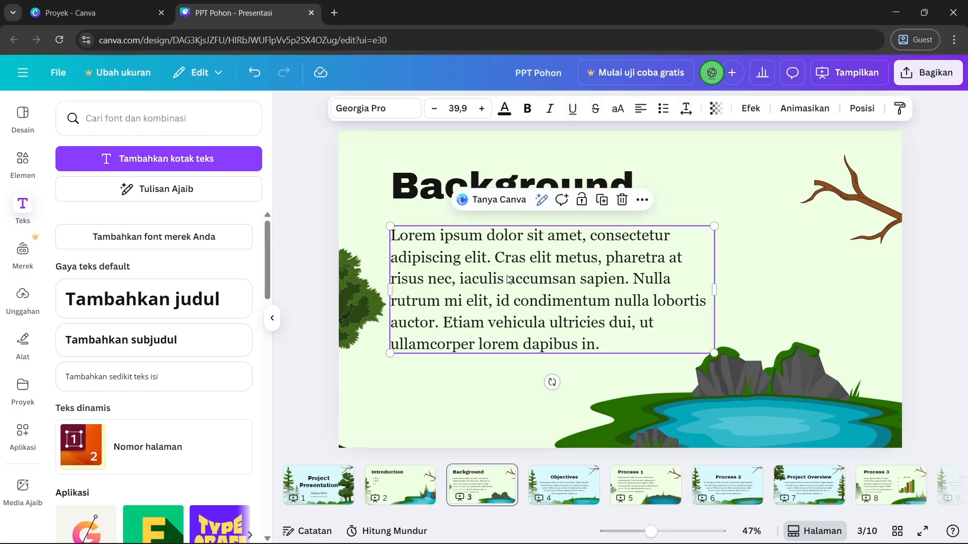
pyautogui.doubleClick(526, 278)
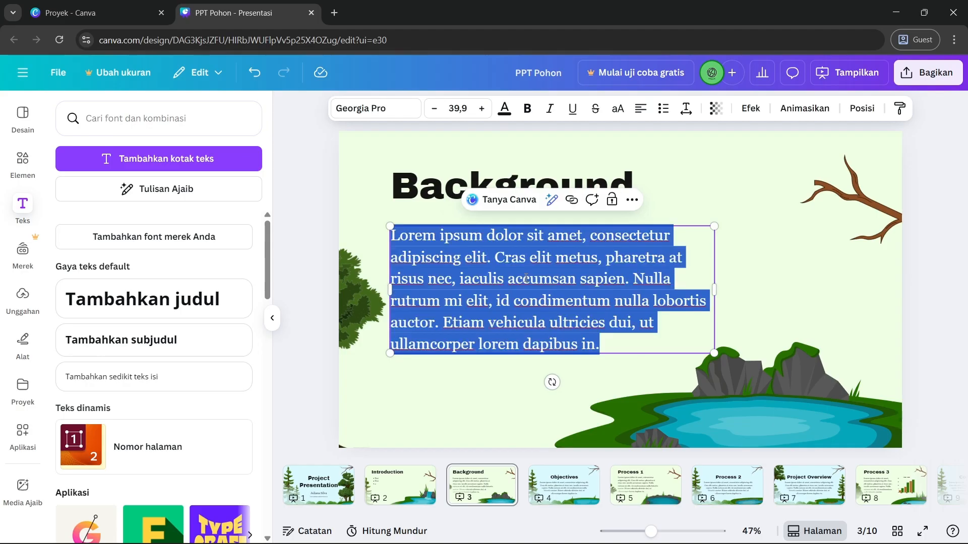
pyautogui.click(399, 488)
pyautogui.click(467, 488)
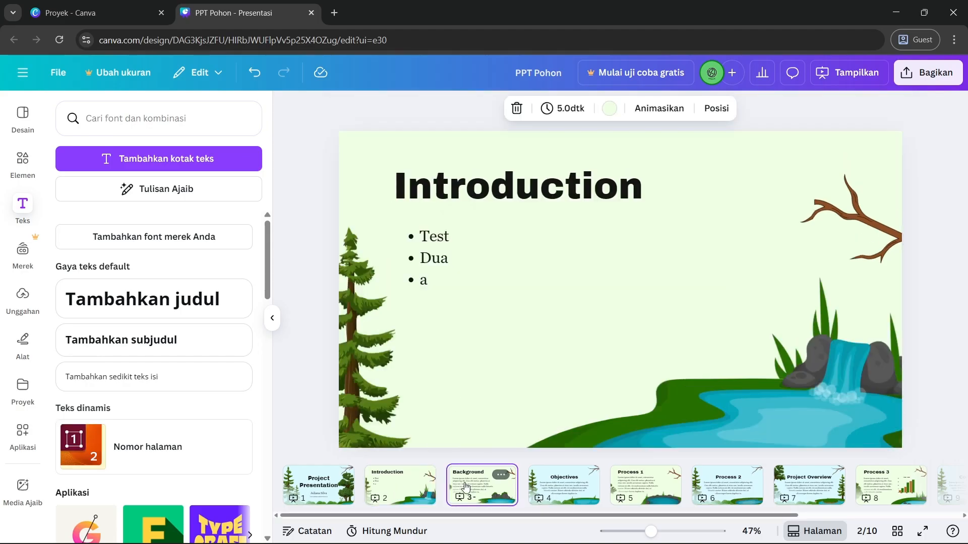
pyautogui.click(532, 300)
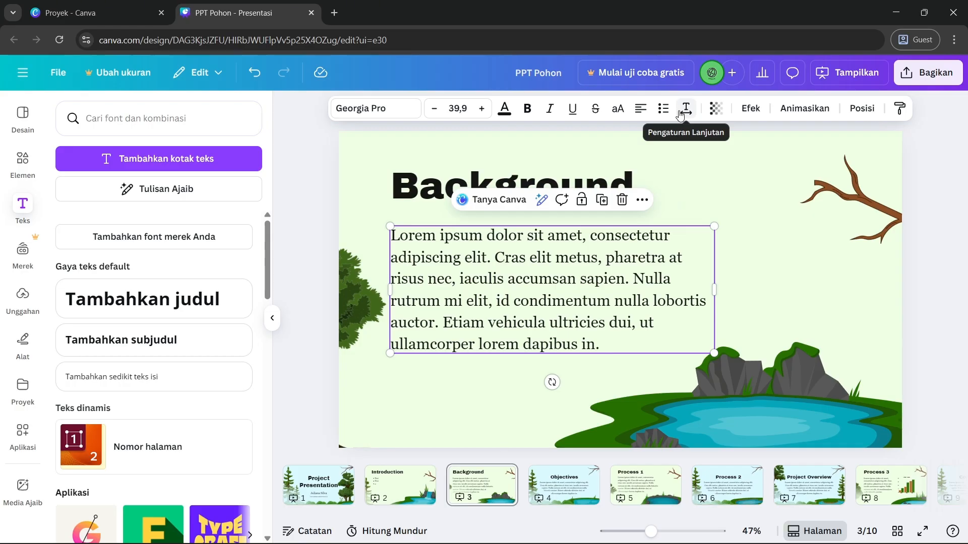
# Try the transparency setting on the pine tree image of the Introduction page and leave it at 100.
pyautogui.click(399, 484)
pyautogui.click(377, 327)
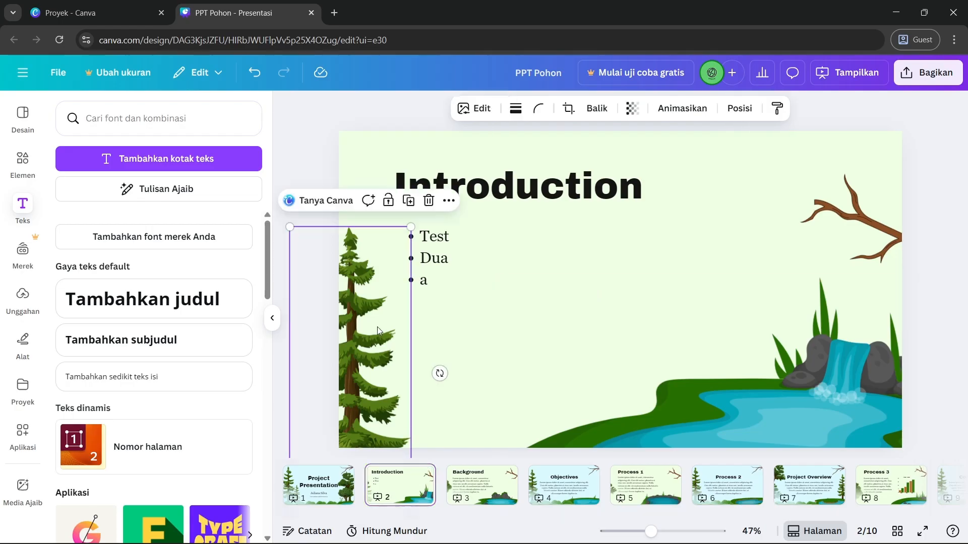
pyautogui.click(633, 111)
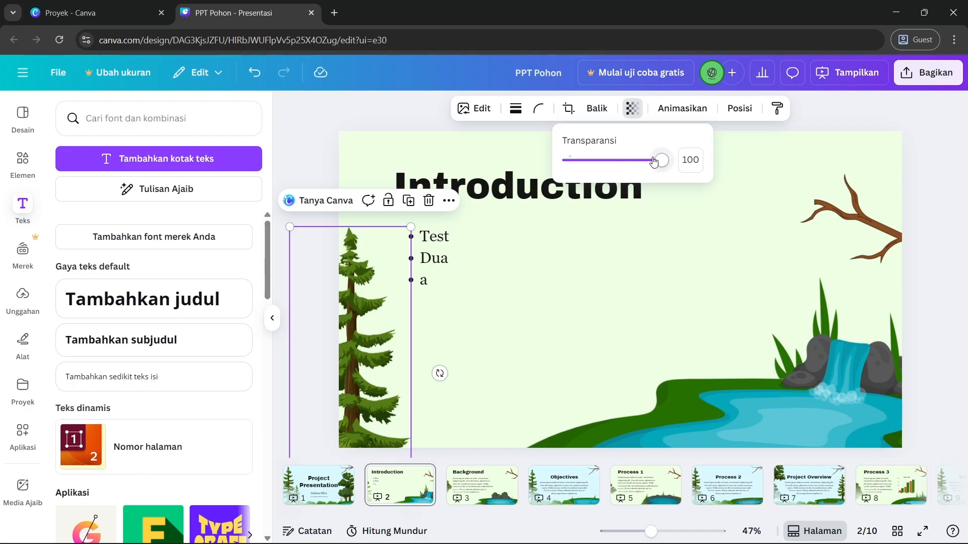
pyautogui.moveTo(664, 165)
pyautogui.mouseDown()
pyautogui.moveTo(460, 150)
pyautogui.moveTo(707, 151)
pyautogui.moveTo(589, 151)
pyautogui.moveTo(661, 158)
pyautogui.mouseUp()
pyautogui.click(521, 341)
pyautogui.click(421, 353)
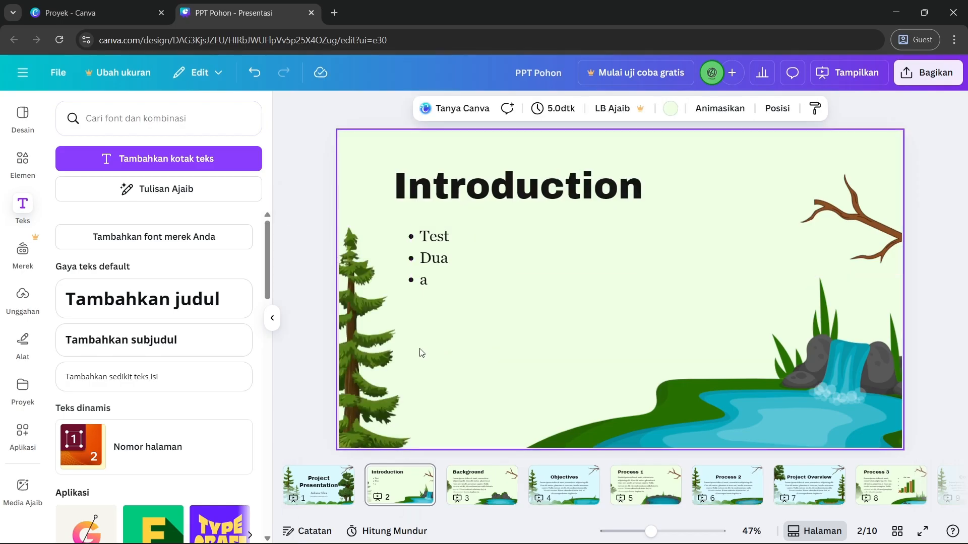
# Try the transparency setting on the "Introduction" heading and leave it at 100.
pyautogui.click(401, 346)
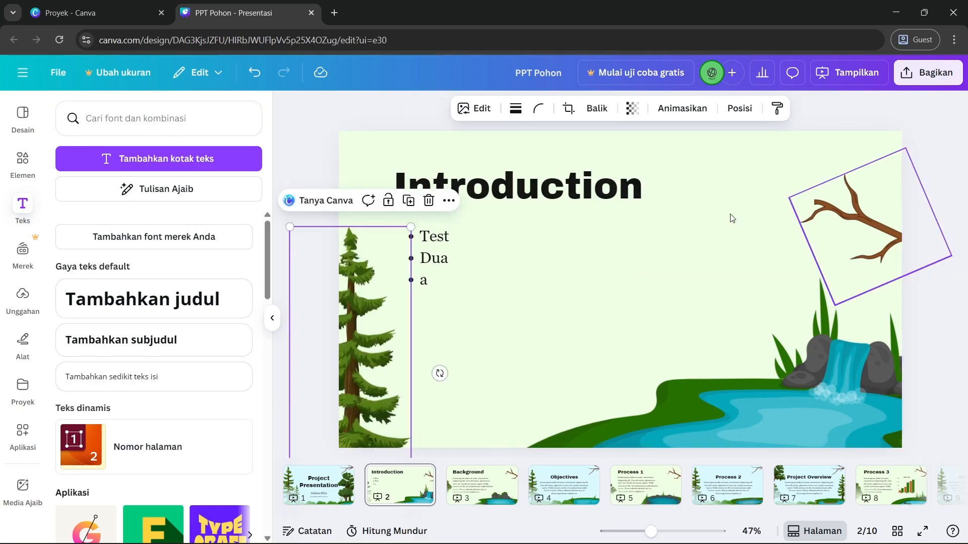
pyautogui.click(656, 189)
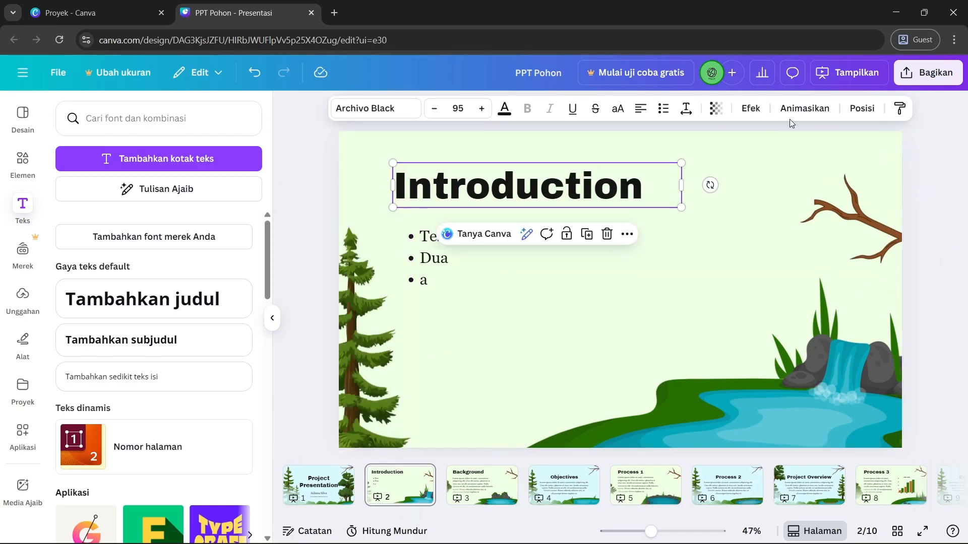
pyautogui.click(718, 112)
pyautogui.moveTo(745, 161)
pyautogui.mouseDown()
pyautogui.moveTo(651, 160)
pyautogui.moveTo(748, 161)
pyautogui.mouseUp()
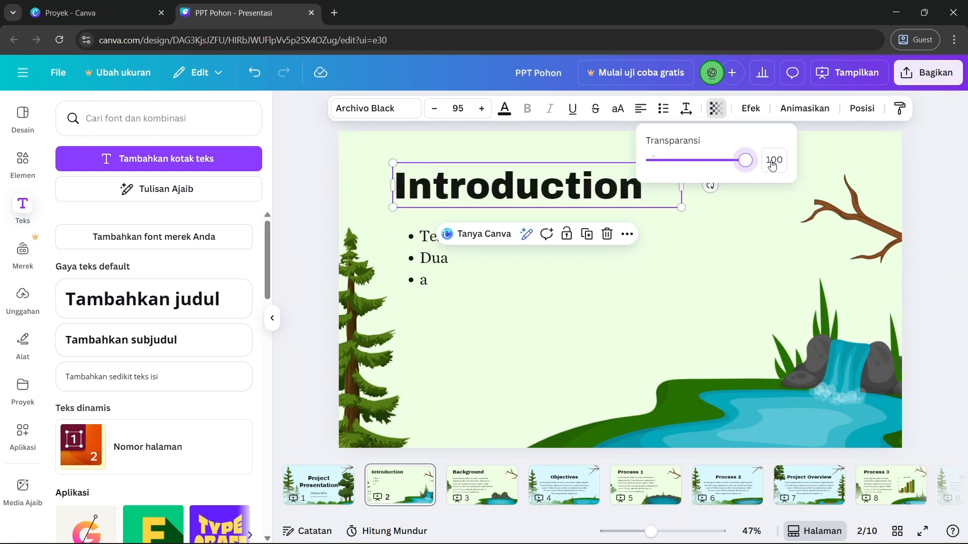
pyautogui.click(913, 175)
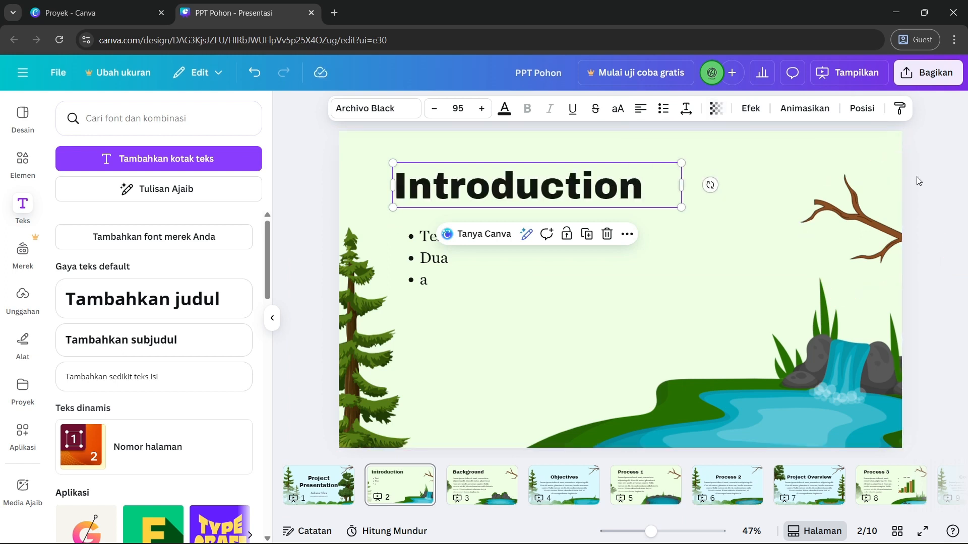
# Copy the "Introduction" heading's style and apply it to the bullet list below it.
pyautogui.click(737, 386)
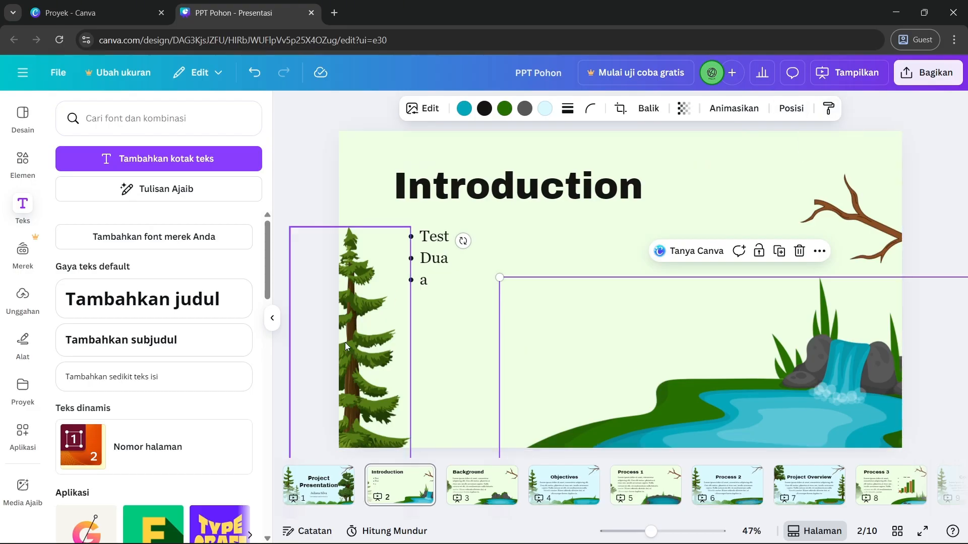
pyautogui.click(369, 326)
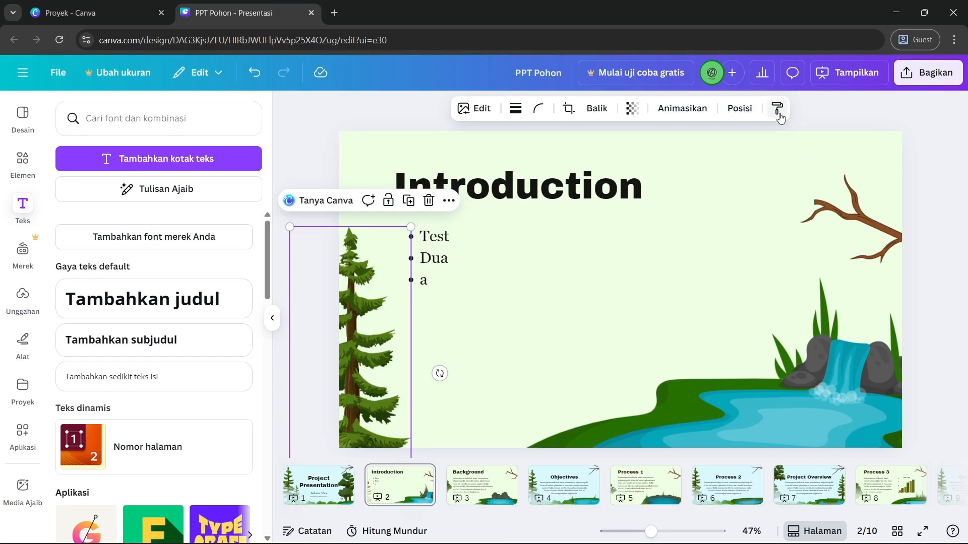
pyautogui.click(515, 183)
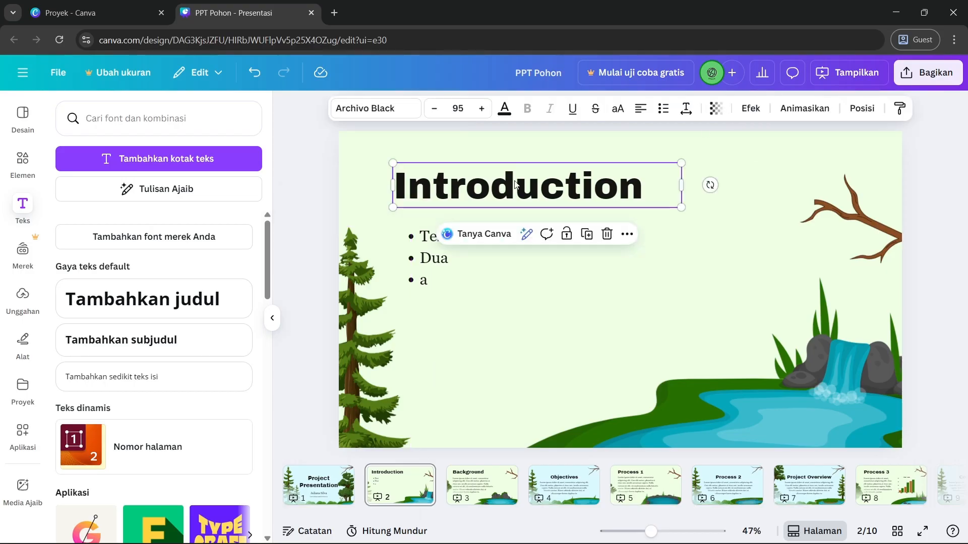
pyautogui.click(898, 110)
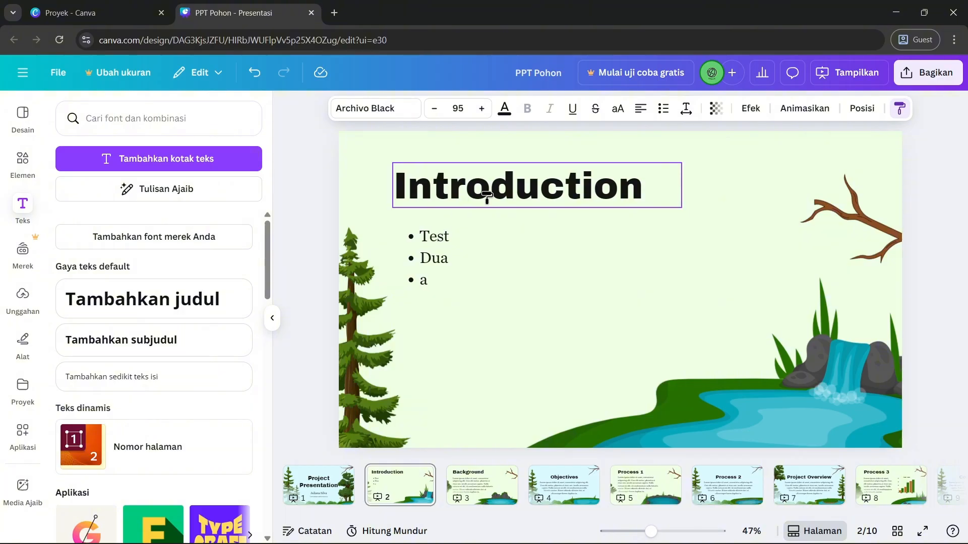
pyautogui.click(446, 261)
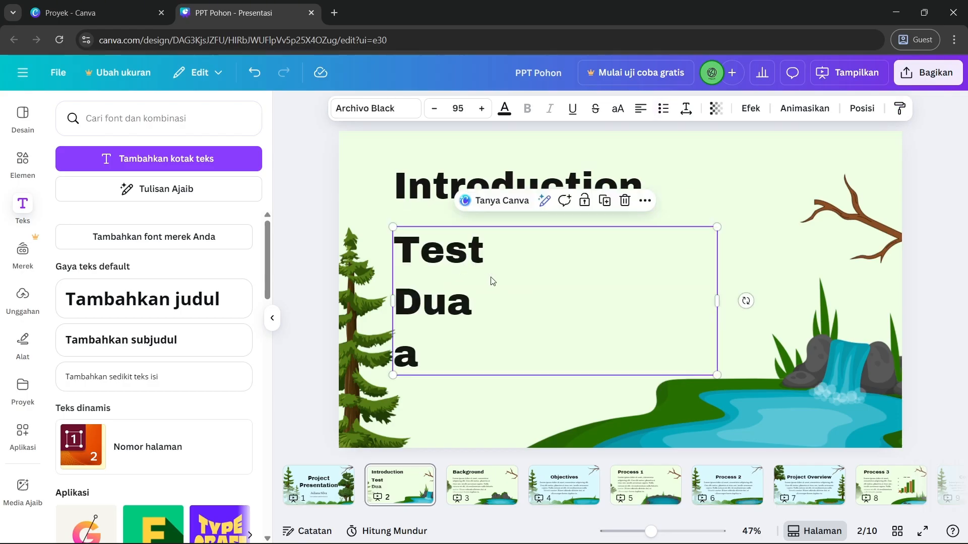
pyautogui.click(408, 207)
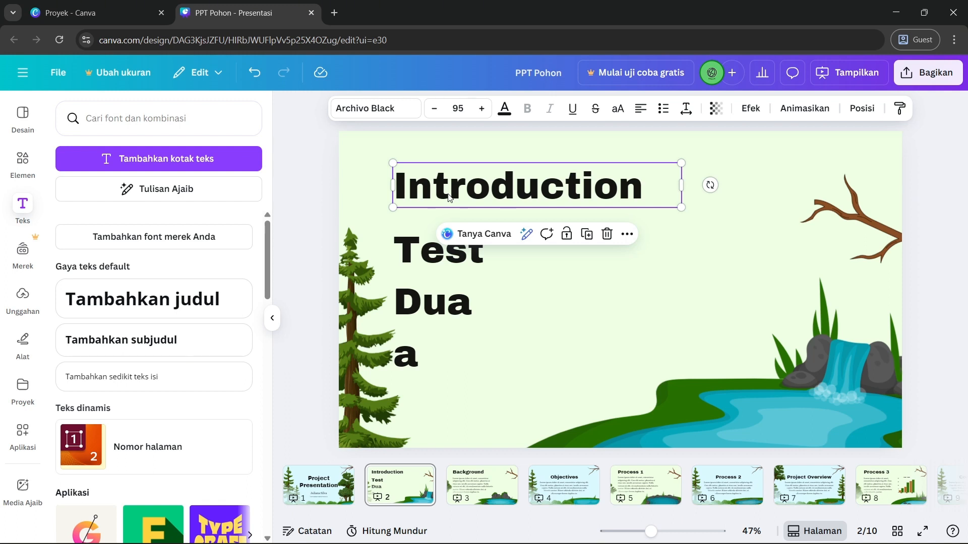
pyautogui.click(463, 299)
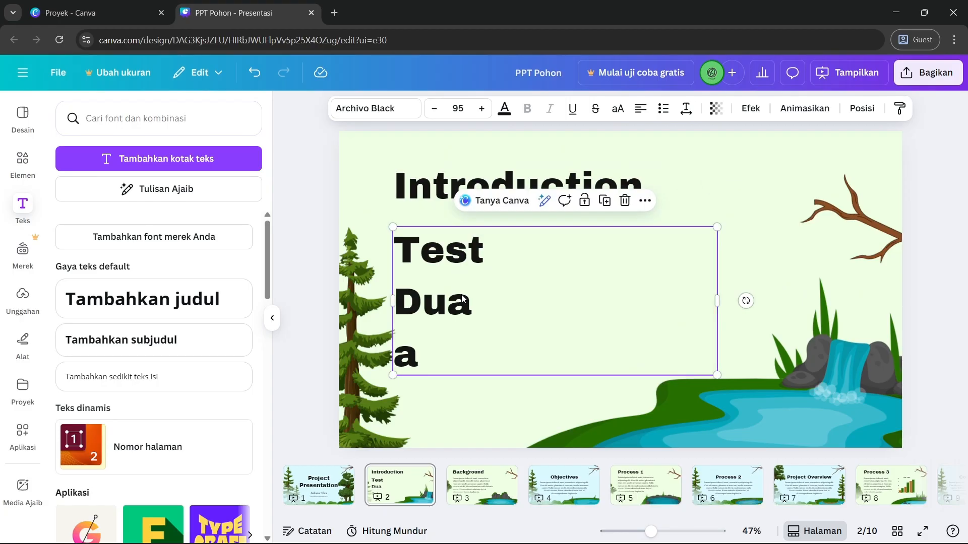
pyautogui.click(441, 206)
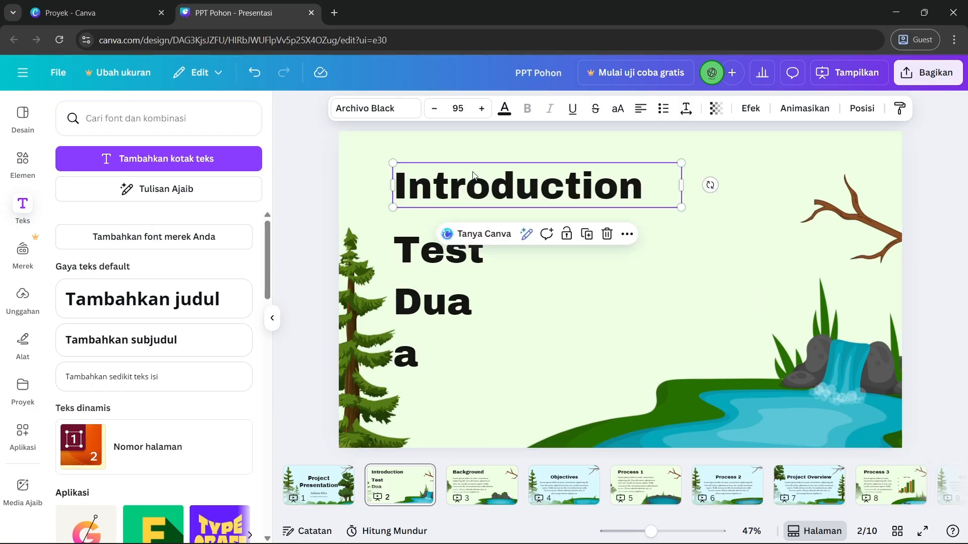
pyautogui.click(412, 273)
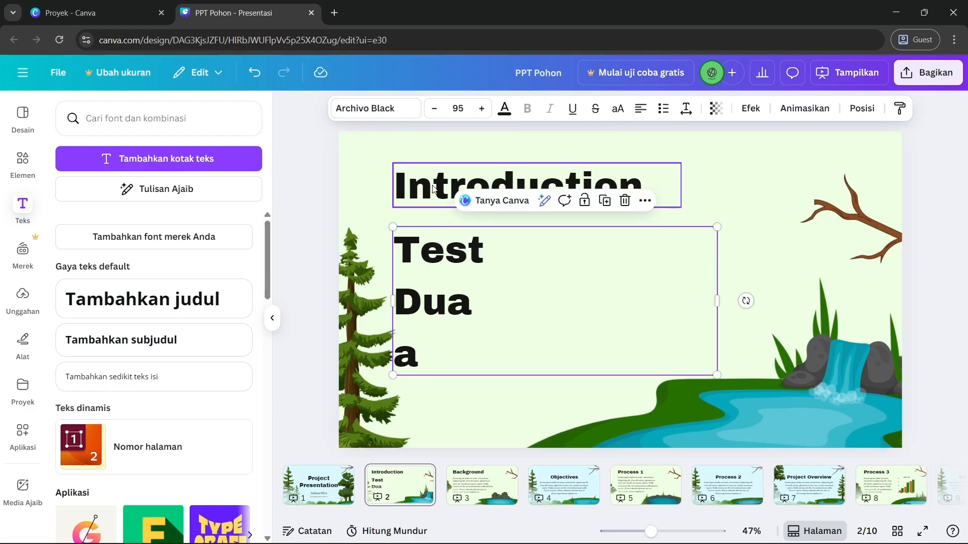
pyautogui.click(422, 187)
pyautogui.click(423, 269)
pyautogui.click(442, 187)
pyautogui.click(443, 272)
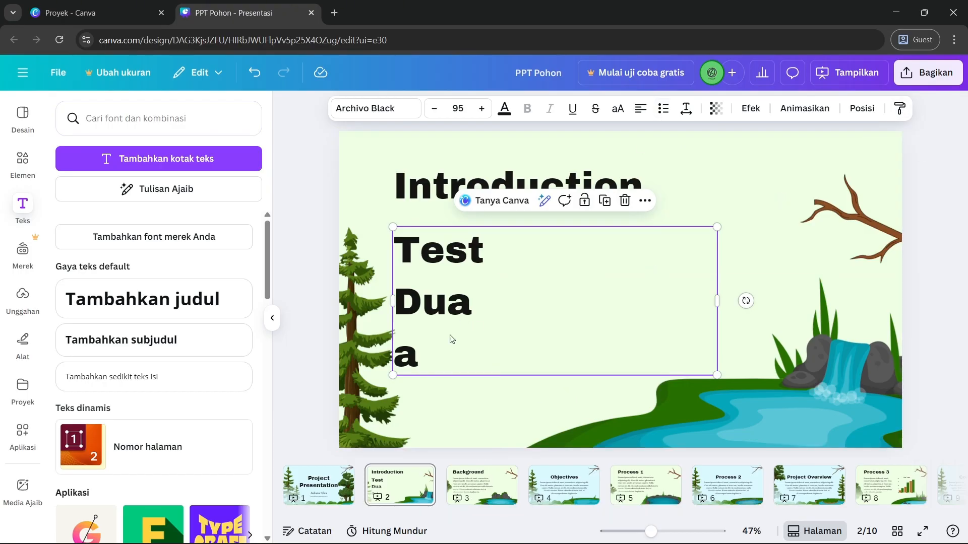
pyautogui.click(473, 485)
pyautogui.click(566, 487)
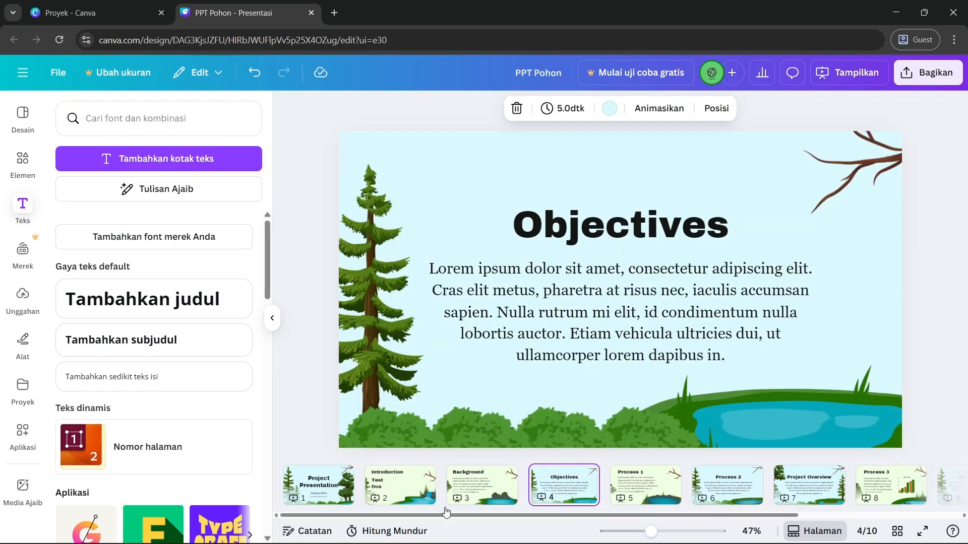
pyautogui.click(459, 497)
pyautogui.click(401, 489)
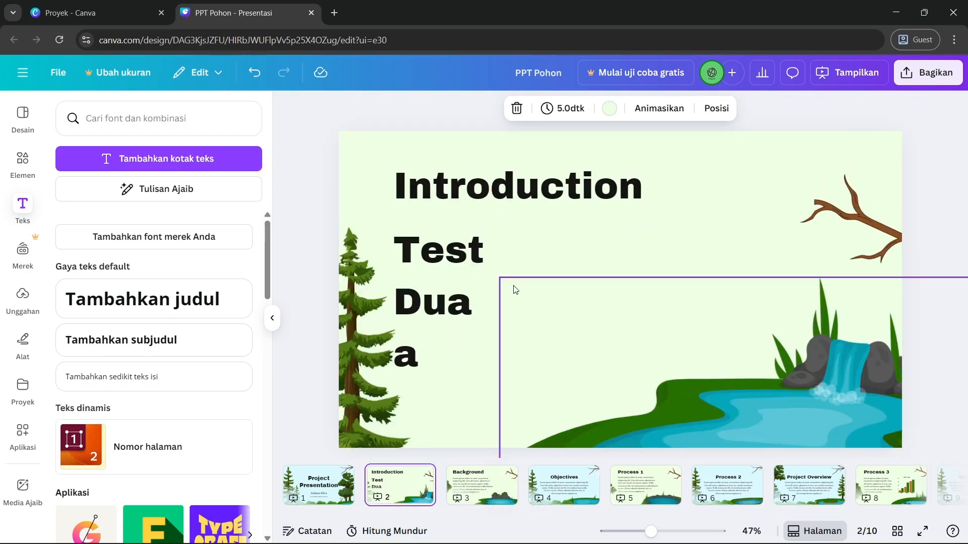
# Duplicate the "Introduction" heading twice and place the second copy between the original heading and the first copy.
pyautogui.rightClick(527, 182)
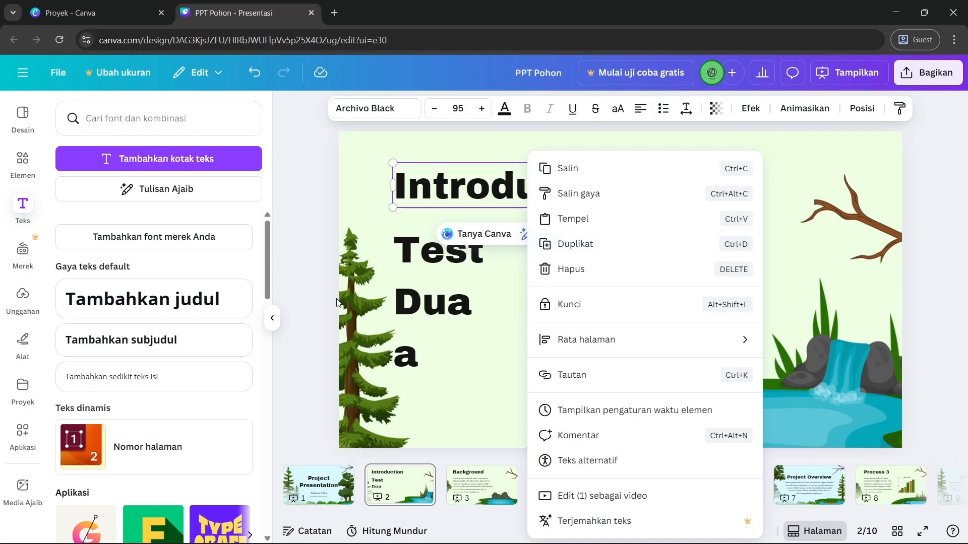
pyautogui.click(573, 194)
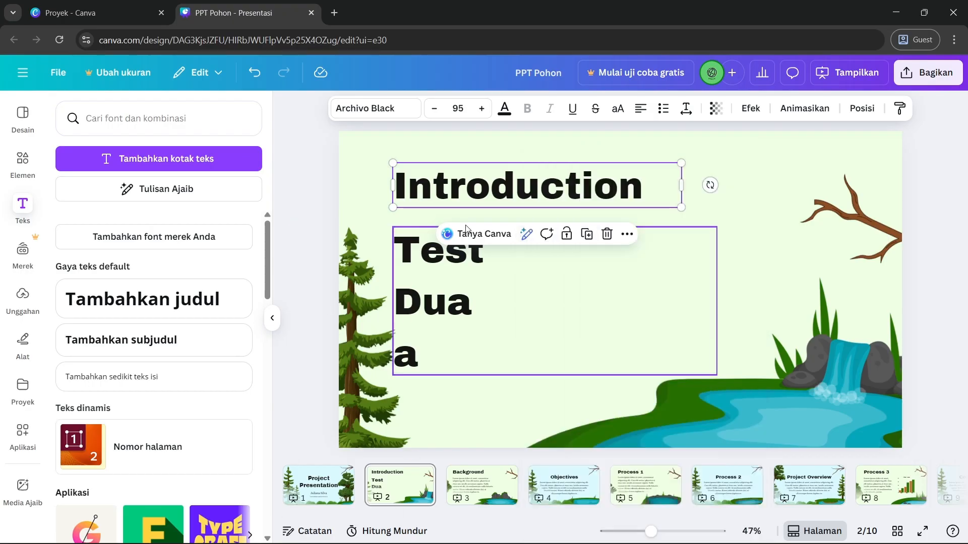
pyautogui.rightClick(576, 189)
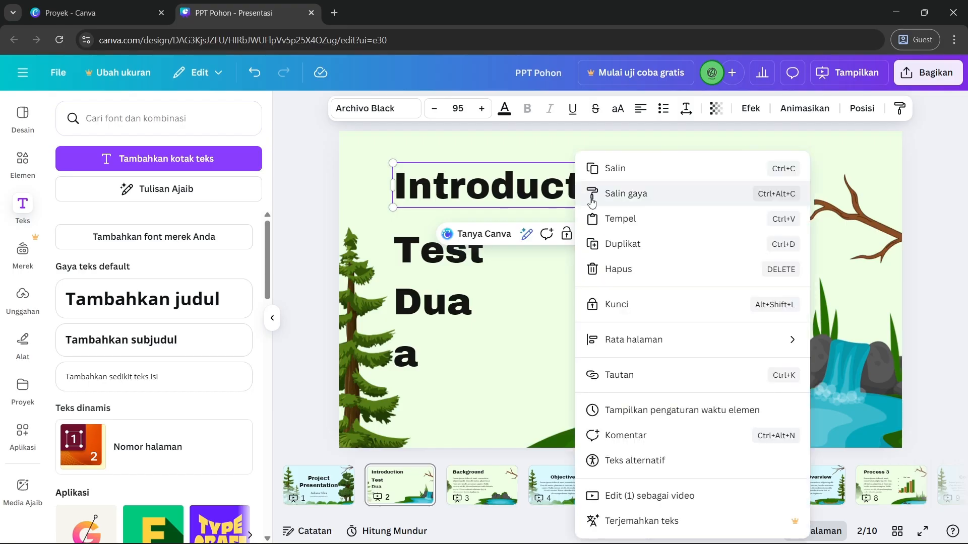
pyautogui.click(629, 249)
pyautogui.rightClick(578, 200)
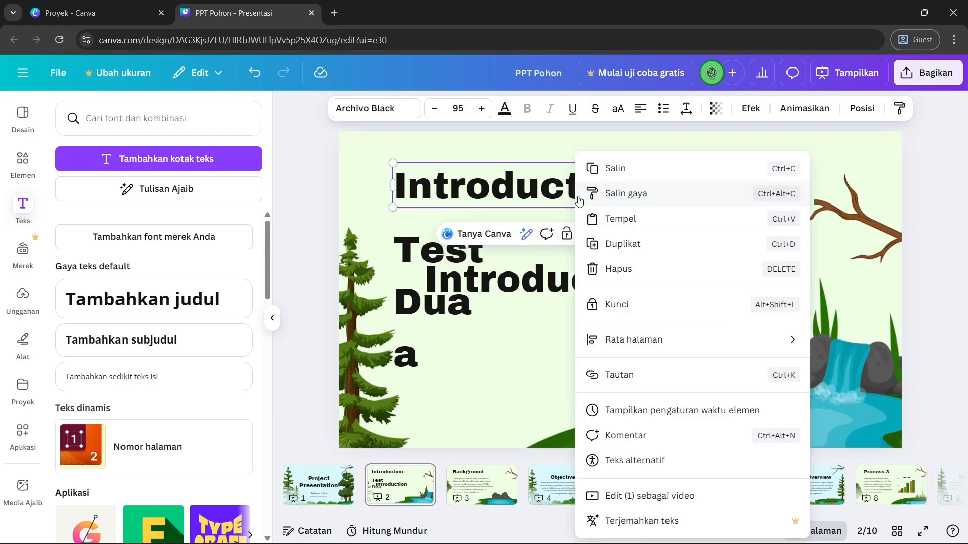
pyautogui.click(610, 244)
pyautogui.moveTo(564, 203); pyautogui.dragTo(593, 238)
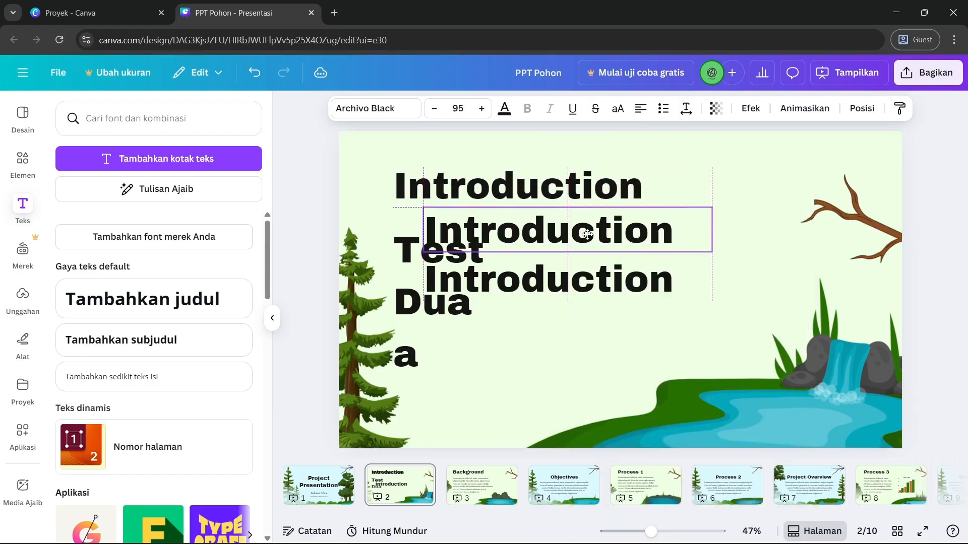
# Delete the text box containing Test, Dua and a from the Introduction page.
pyautogui.click(395, 258)
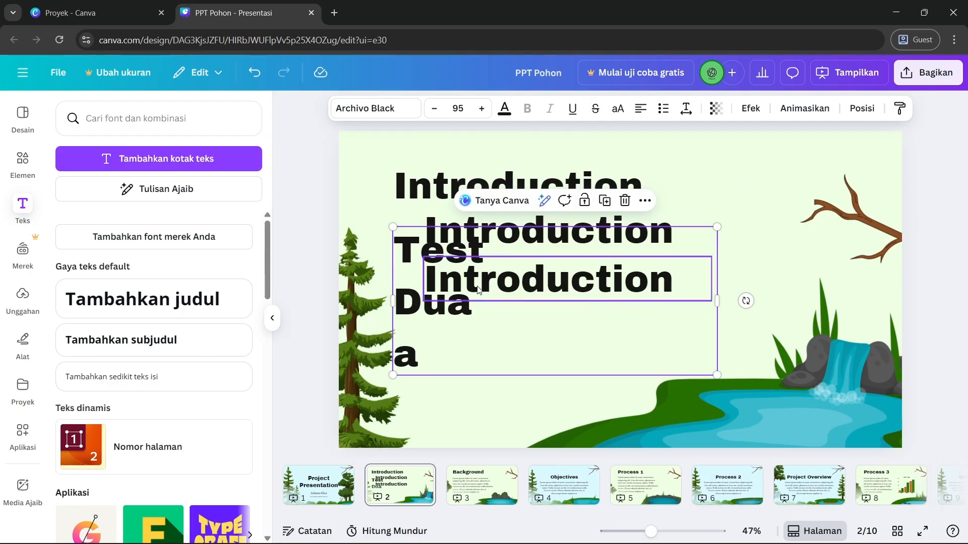
pyautogui.click(513, 185)
pyautogui.rightClick(513, 185)
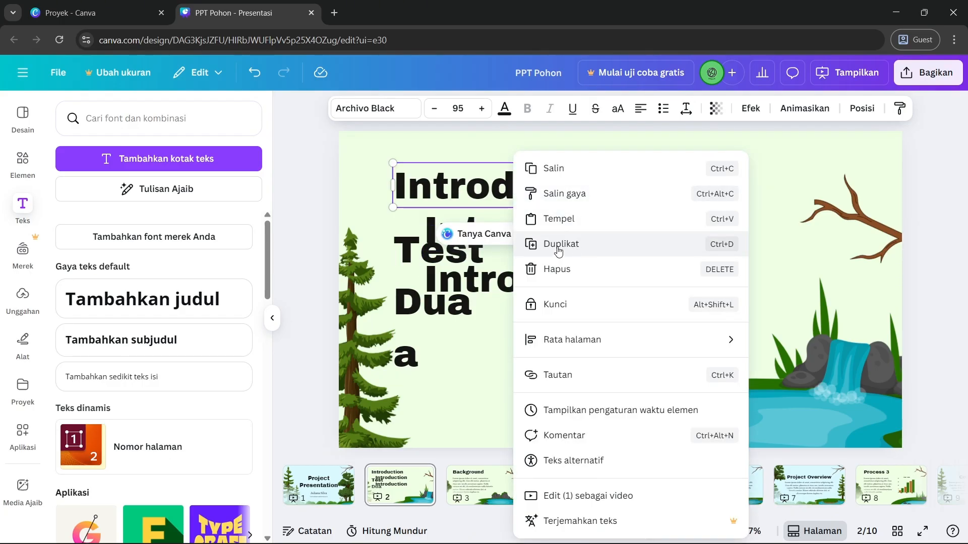
pyautogui.click(454, 287)
pyautogui.click(423, 339)
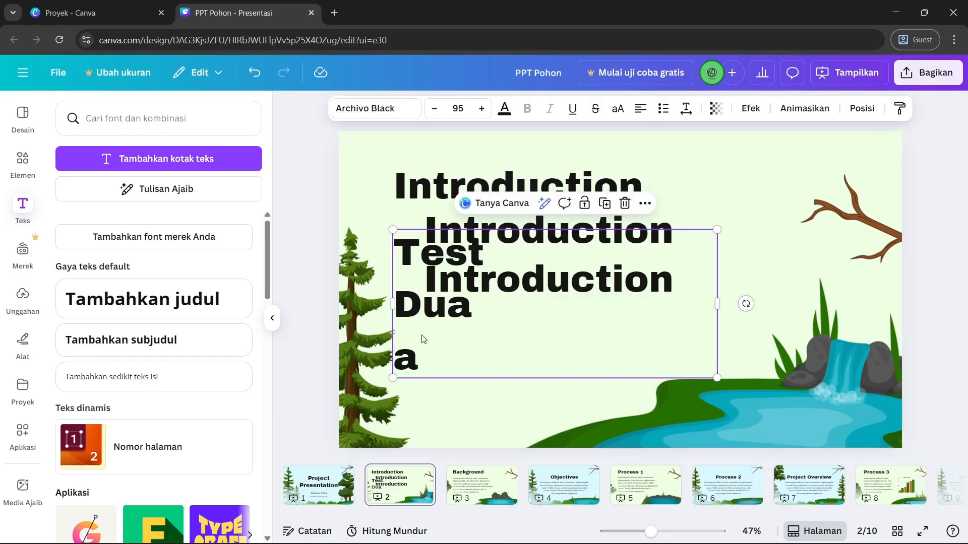
pyautogui.press('Delete')
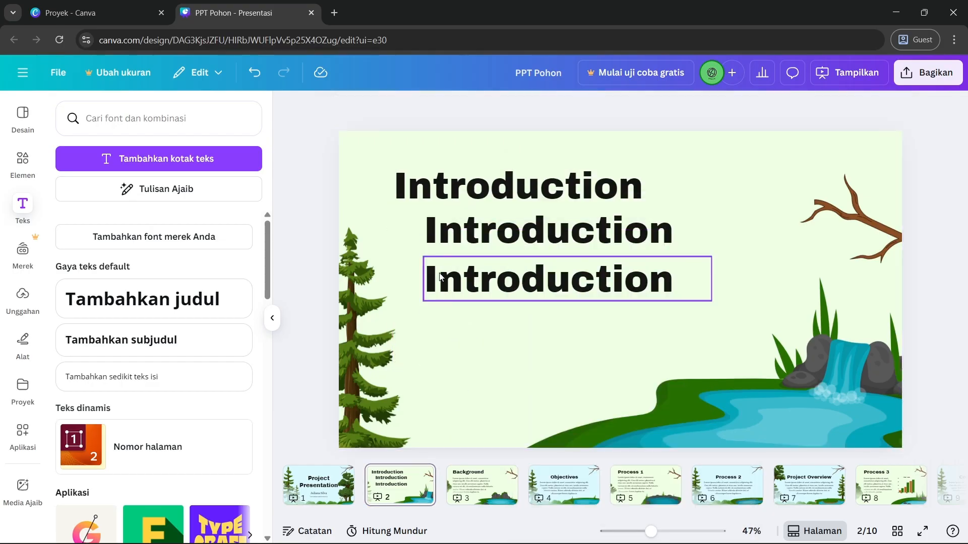
# Nudge the middle "Introduction" copy down so it sits directly above the lowest copy.
pyautogui.click(531, 242)
pyautogui.keyDown('shift'); pyautogui.click(532, 276); pyautogui.keyUp('shift')
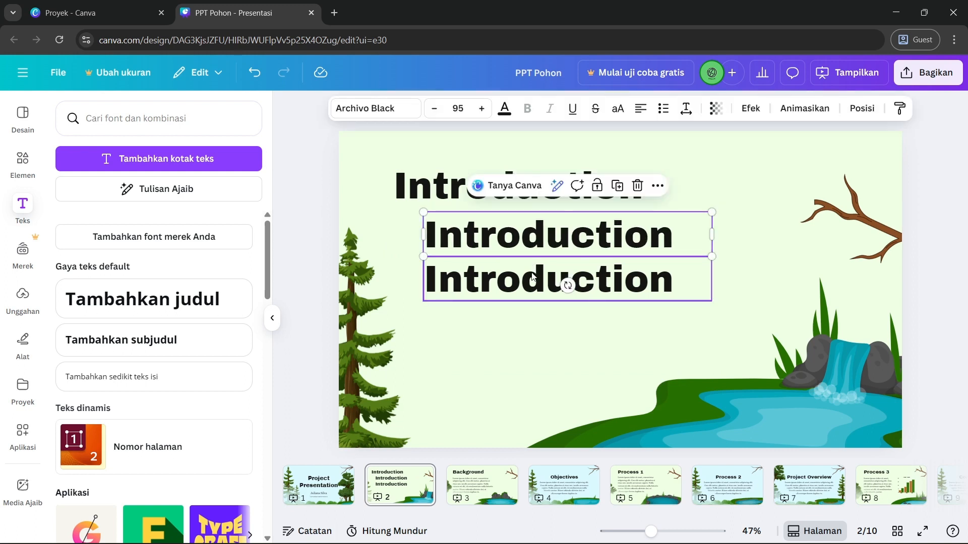
pyautogui.click(532, 277)
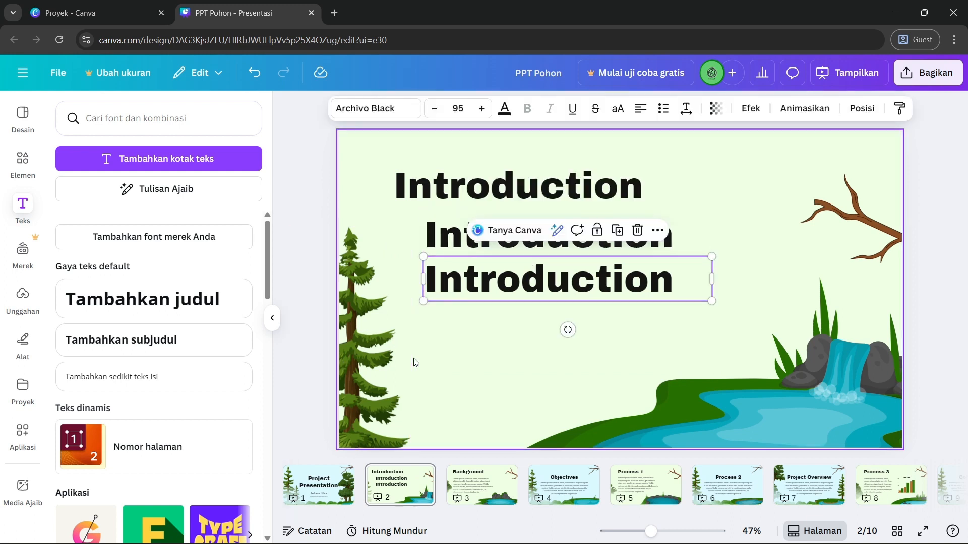
# Show the uploads for the design, then search Google Images for "ayam" in a new browser tab.
pyautogui.click(23, 296)
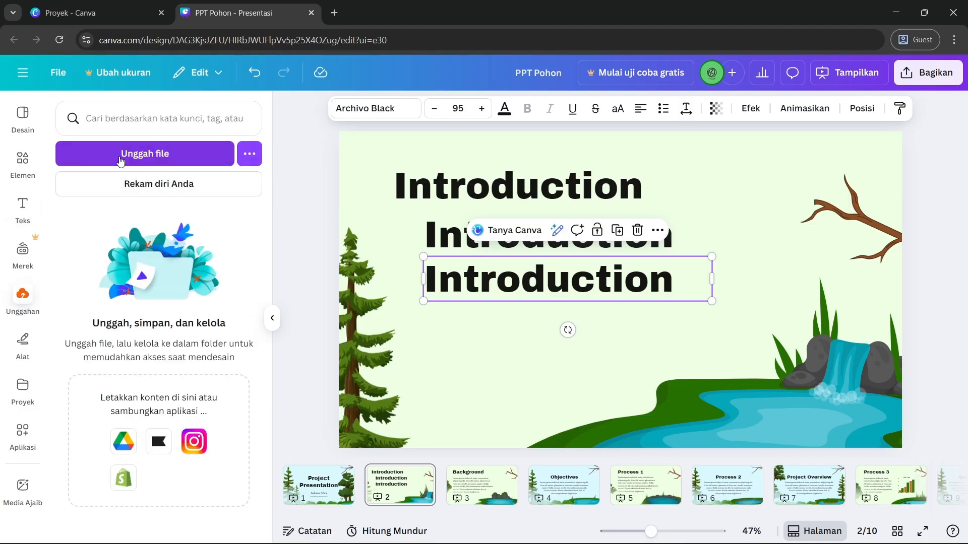
pyautogui.click(892, 248)
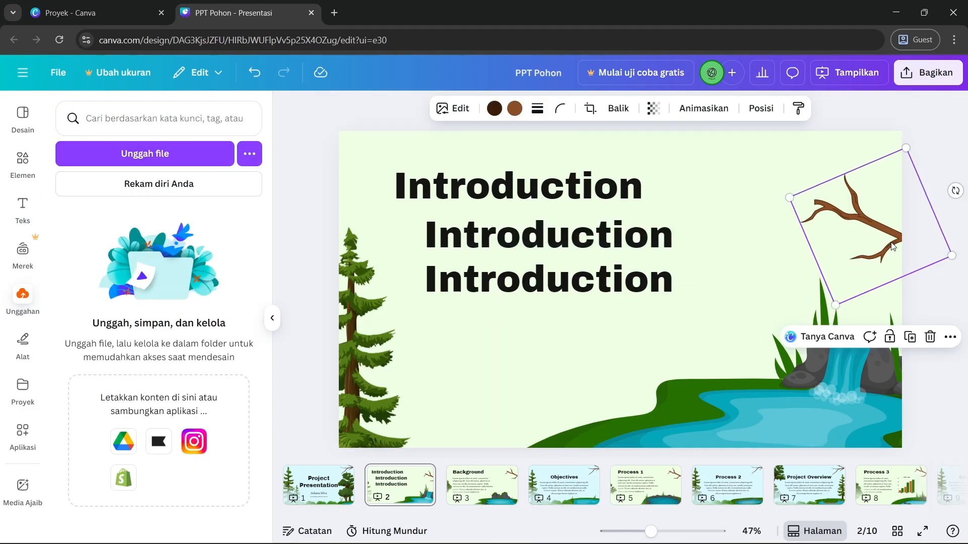
pyautogui.click(337, 13)
pyautogui.write('ayam')
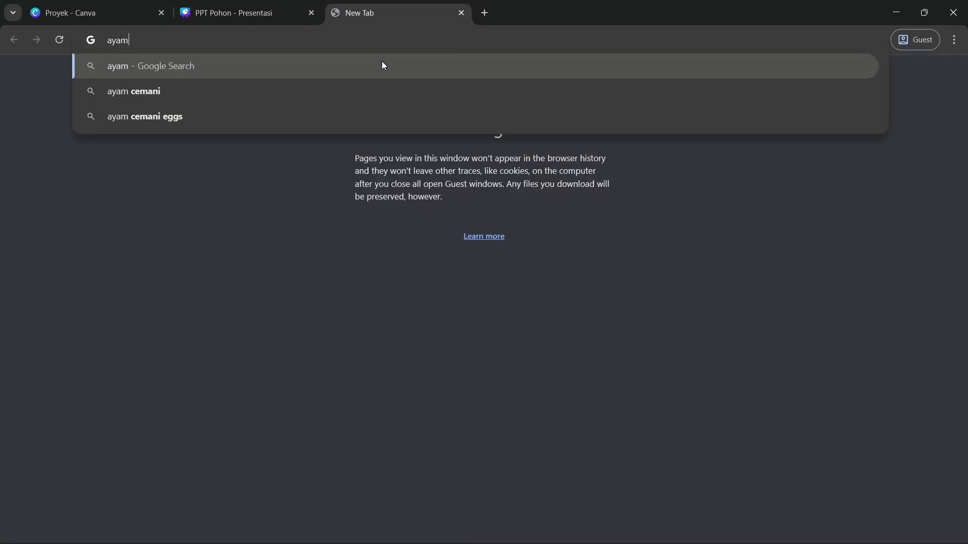
pyautogui.press('Return')
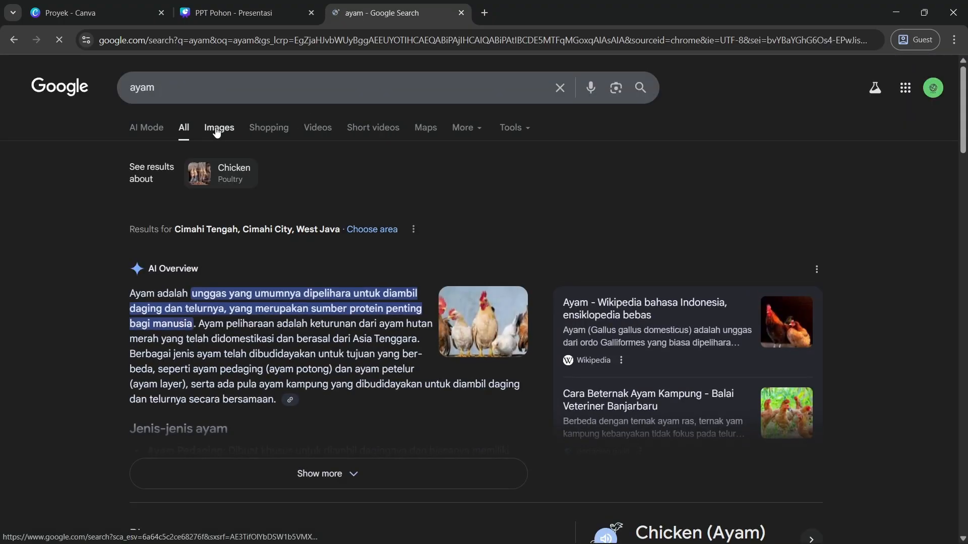
pyautogui.click(216, 128)
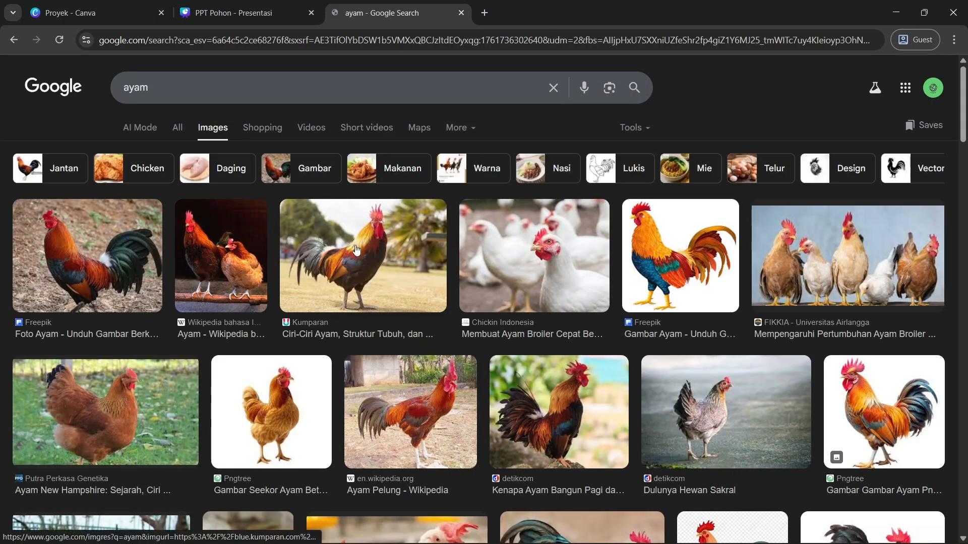
# Copy the Kumparan rooster photo from the image results and paste it onto the Introduction page in Canva.
pyautogui.click(366, 256)
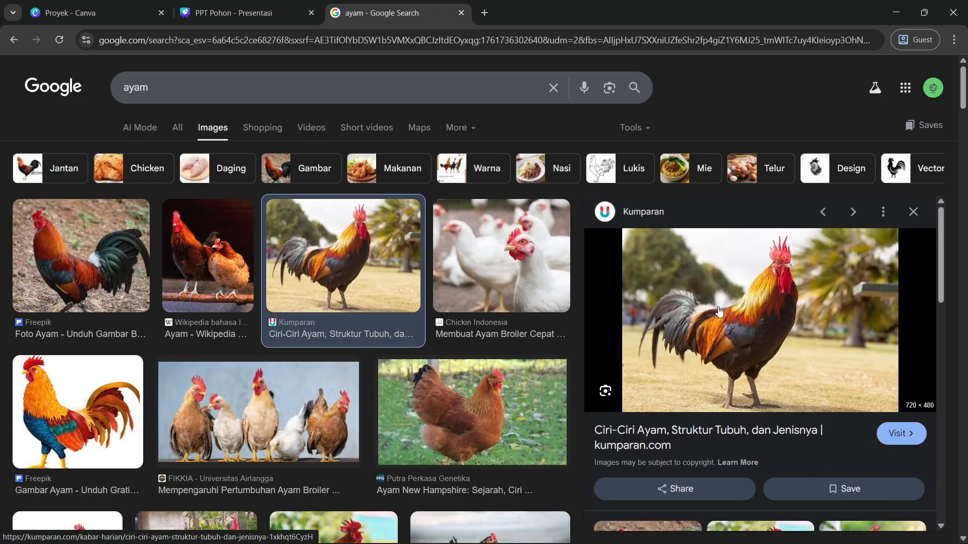
pyautogui.rightClick(725, 308)
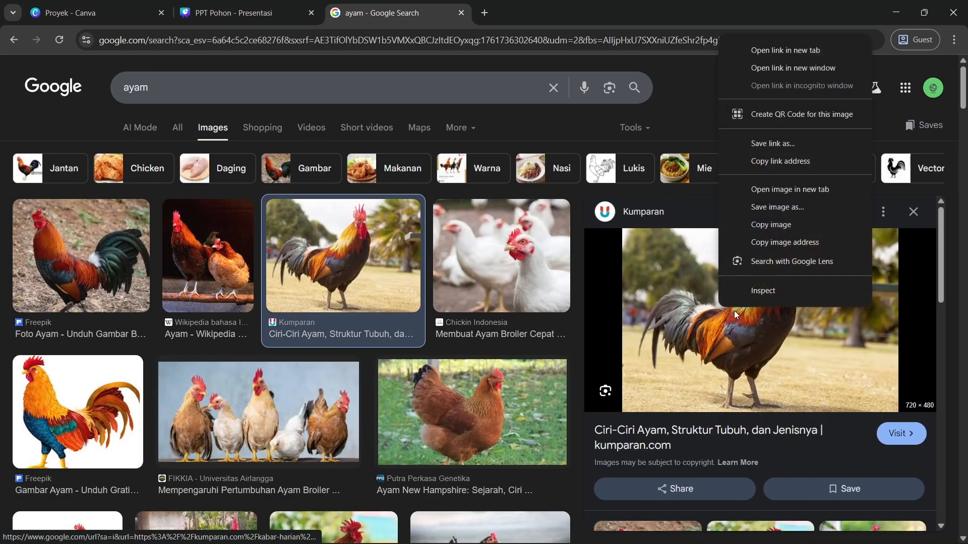
pyautogui.click(761, 227)
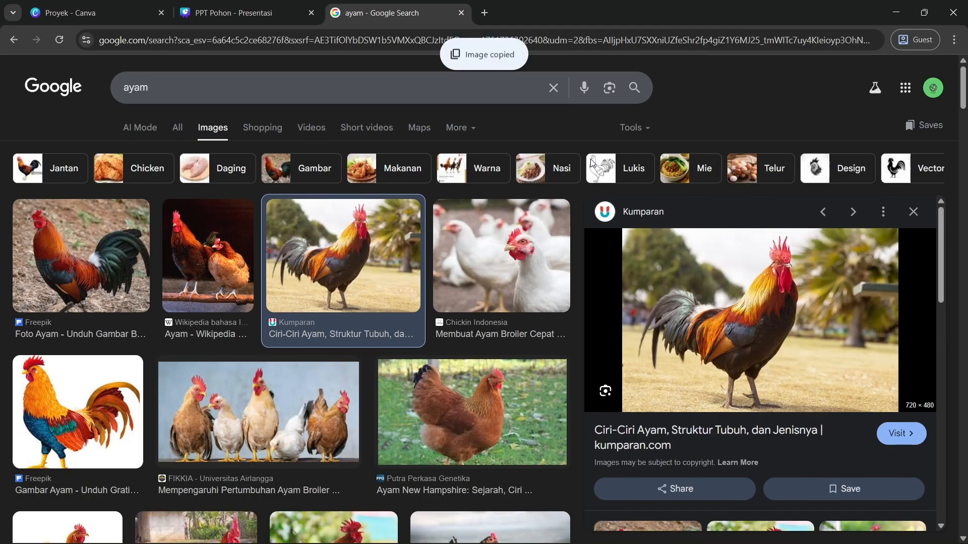
pyautogui.click(263, 10)
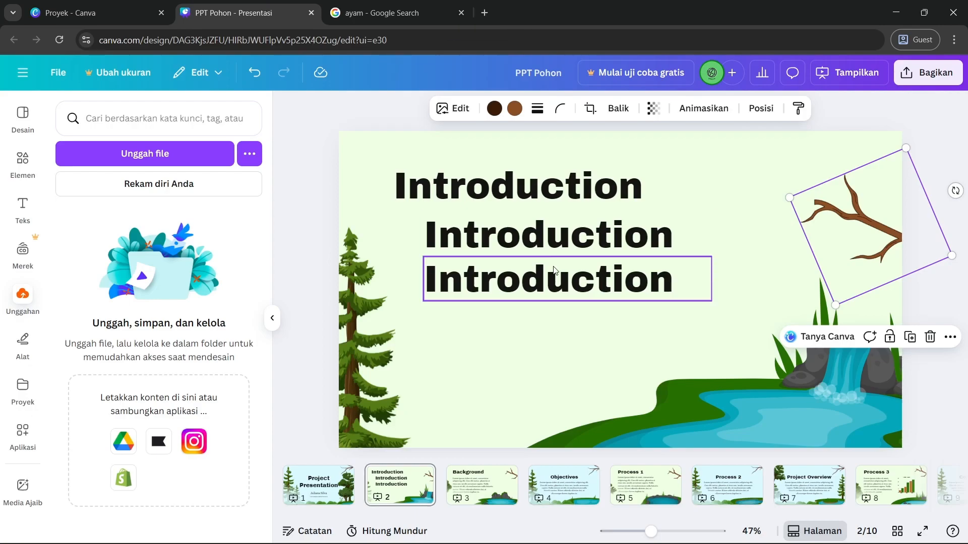
pyautogui.click(466, 368)
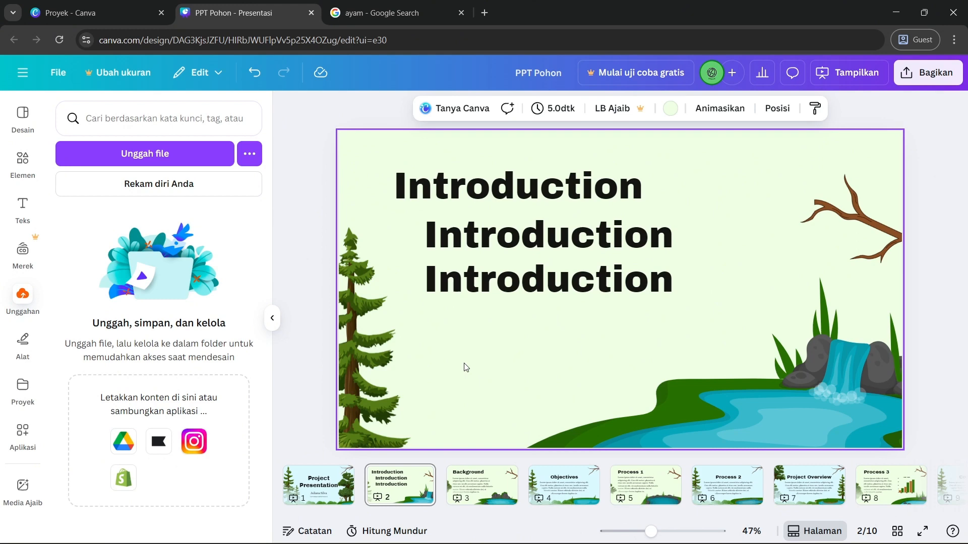
pyautogui.hotkey('ctrl', 'v')
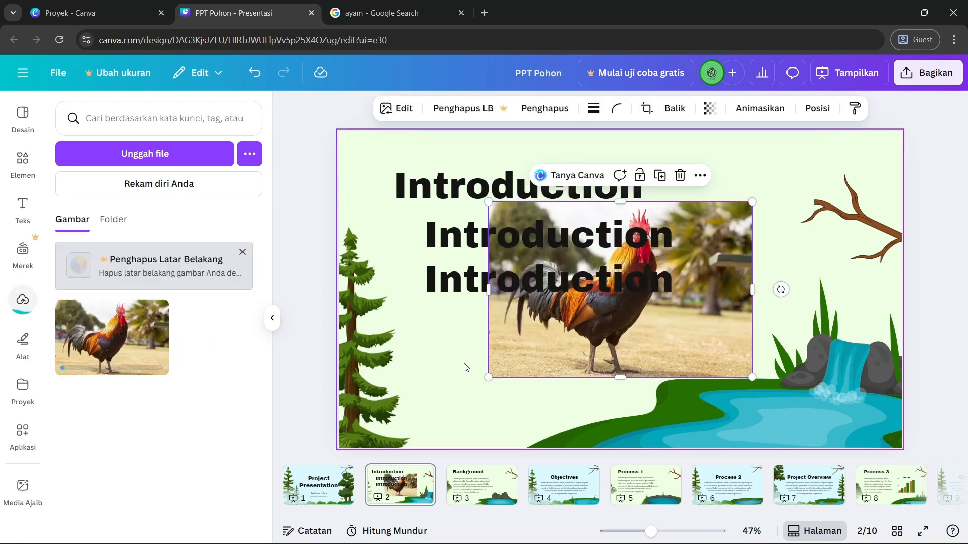
# Move the rooster photo to the right half of the Introduction page, between the branch and the pond.
pyautogui.moveTo(546, 365); pyautogui.dragTo(538, 388)
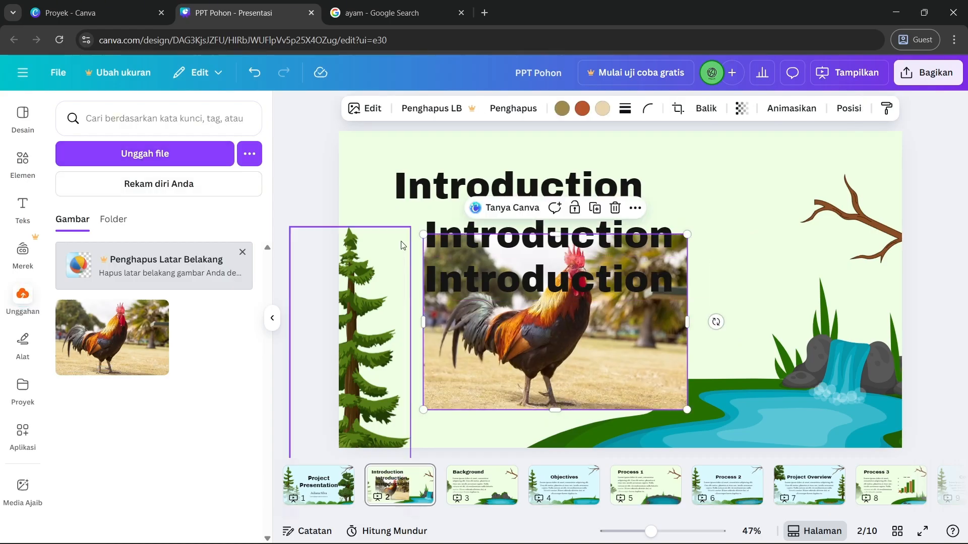
pyautogui.moveTo(543, 346); pyautogui.dragTo(525, 413)
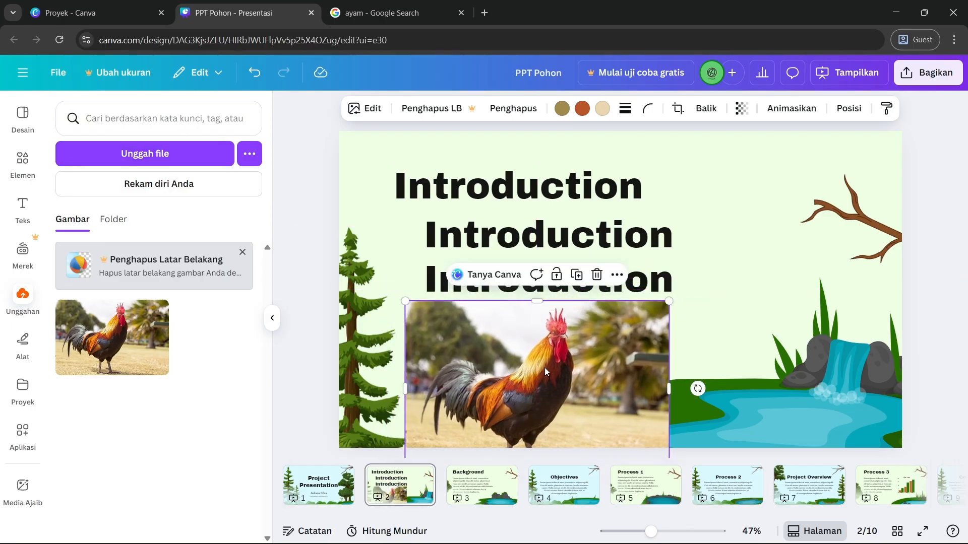
pyautogui.moveTo(544, 370); pyautogui.dragTo(723, 296)
# Switch to the Google Images results and copy the white chicken photo from Chickin Indonesia.
pyautogui.click(383, 13)
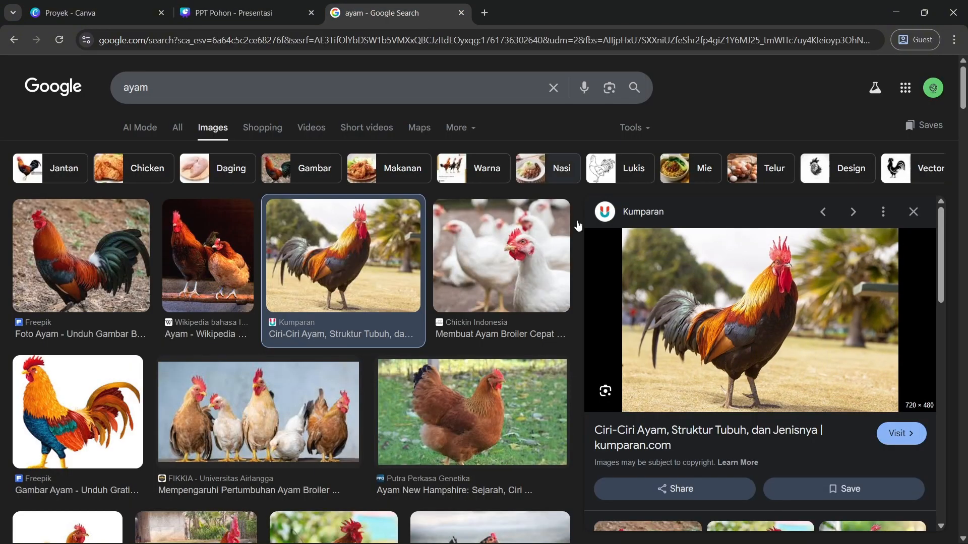
pyautogui.click(486, 259)
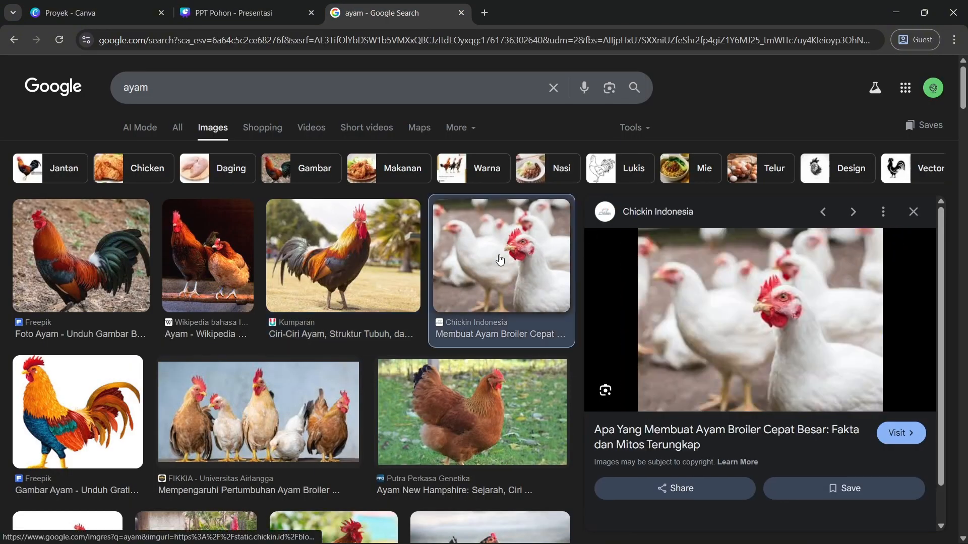
pyautogui.rightClick(744, 312)
pyautogui.click(791, 225)
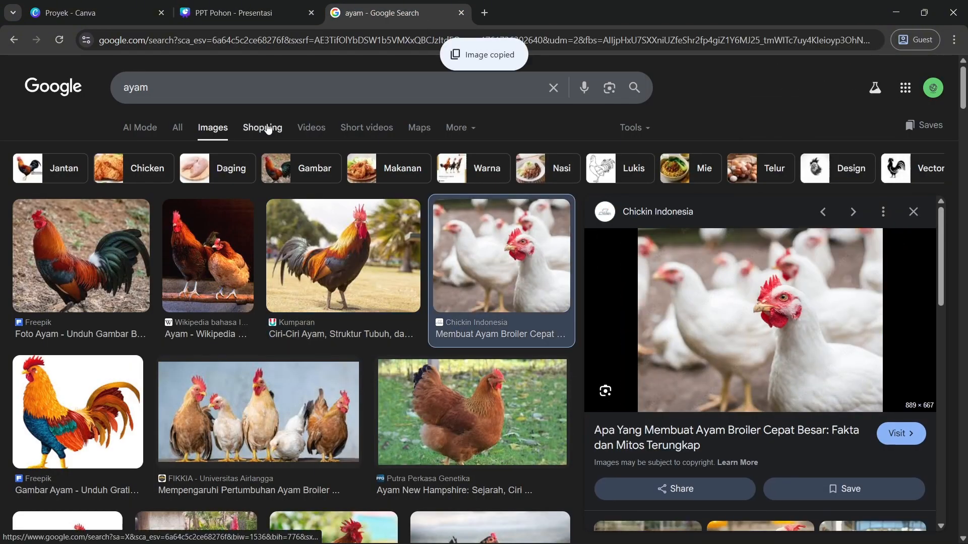
# Switch to the PPT Pohon design and paste the copied white chicken photo onto the Introduction page, allowing Canva clipboard access.
pyautogui.click(247, 13)
pyautogui.click(441, 319)
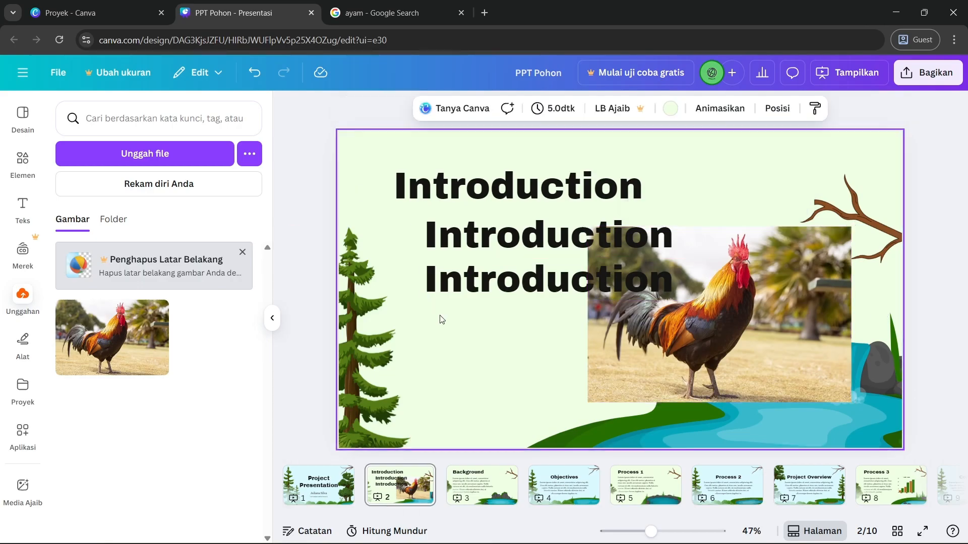
pyautogui.rightClick(438, 316)
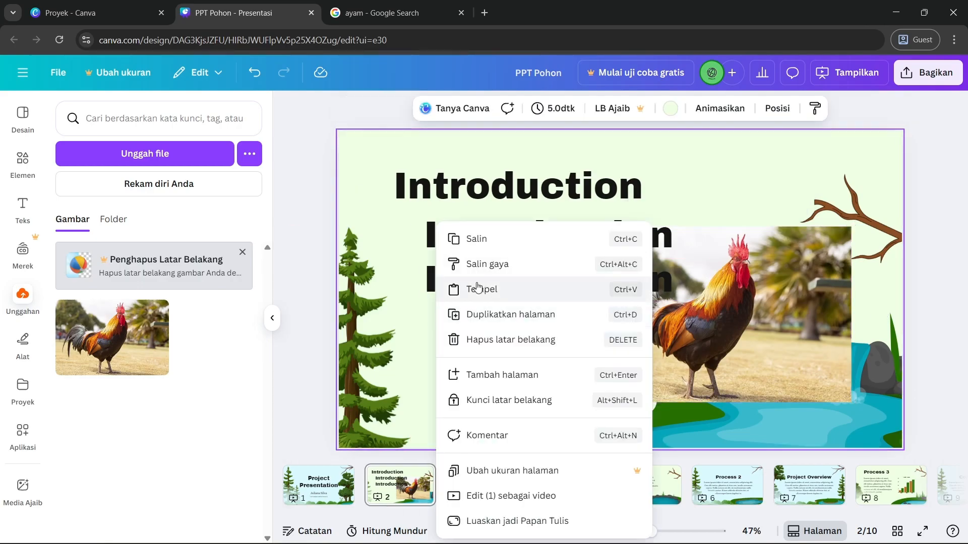
pyautogui.click(415, 352)
pyautogui.rightClick(468, 343)
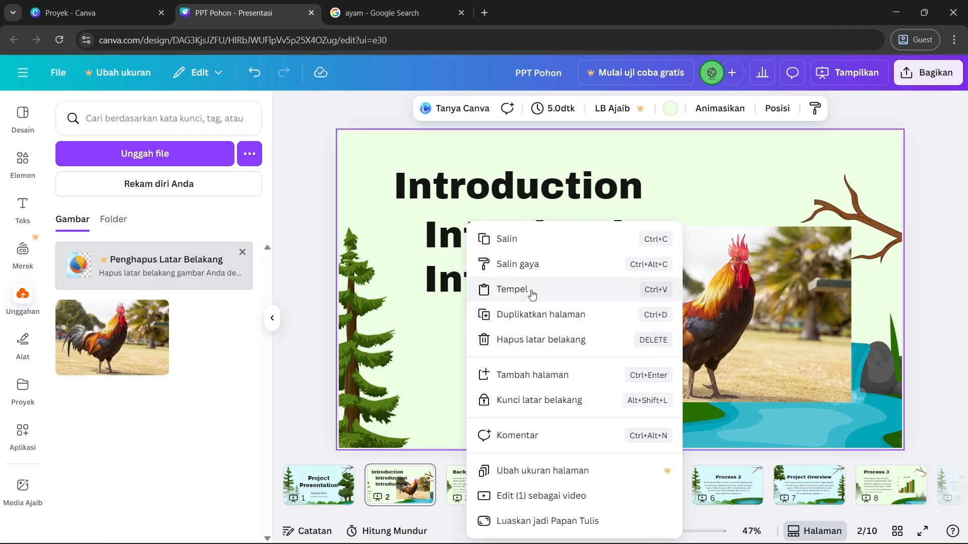
pyautogui.click(532, 294)
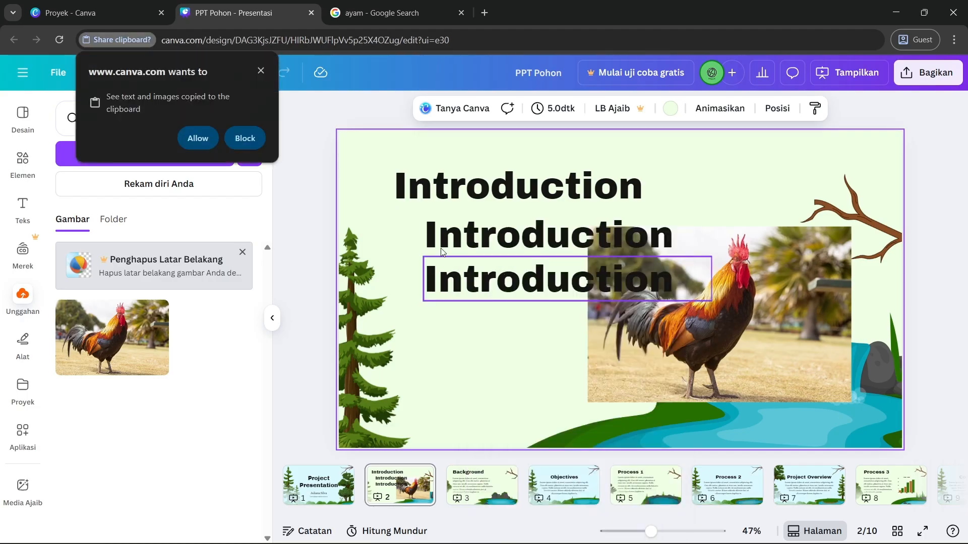
pyautogui.click(199, 138)
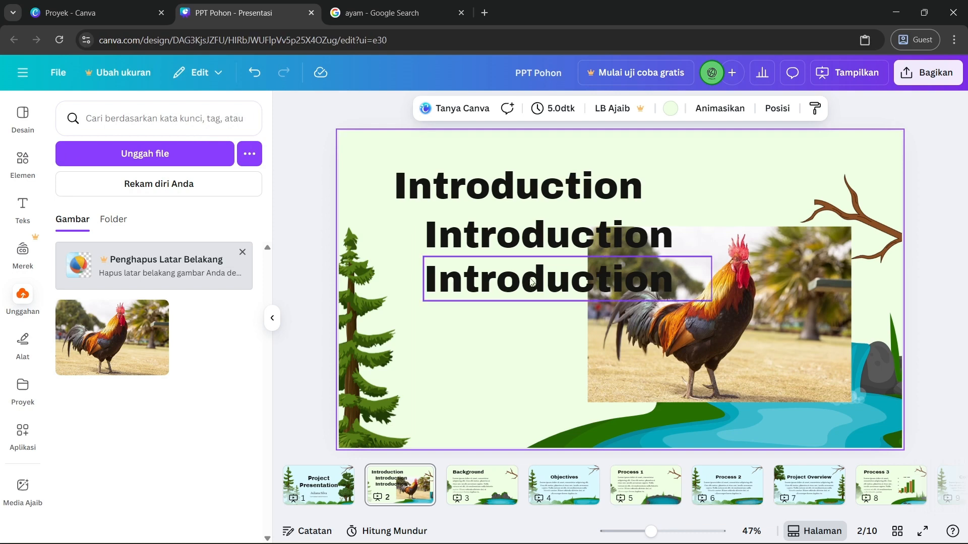
# Shrink the white chicken photo and position it just below the lowest Introduction heading, beside the pine tree.
pyautogui.moveTo(551, 349); pyautogui.dragTo(447, 416)
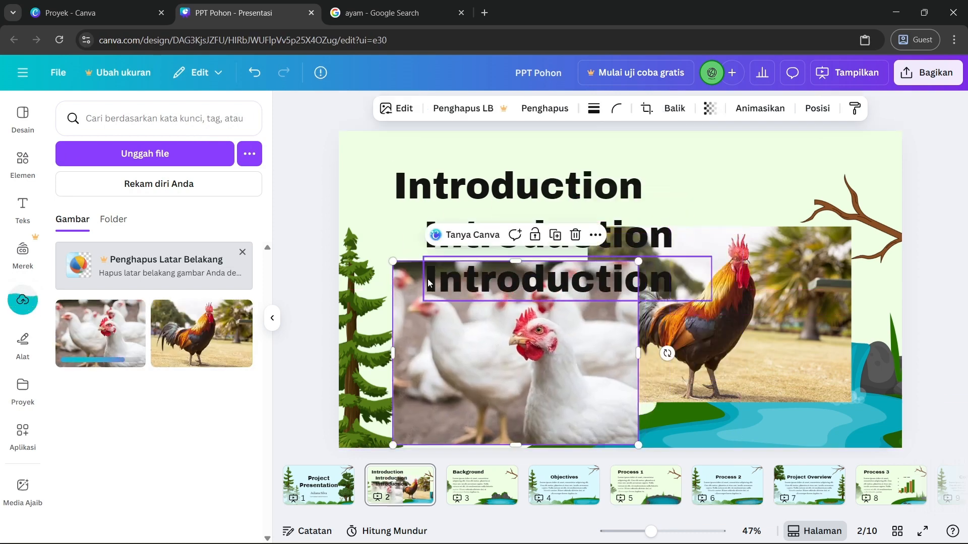
pyautogui.moveTo(394, 260); pyautogui.dragTo(458, 303)
pyautogui.moveTo(546, 360); pyautogui.dragTo(511, 358)
# Shrink the rooster photo on the Introduction page and move it down over the pond, beside the white chicken photo.
pyautogui.click(629, 367)
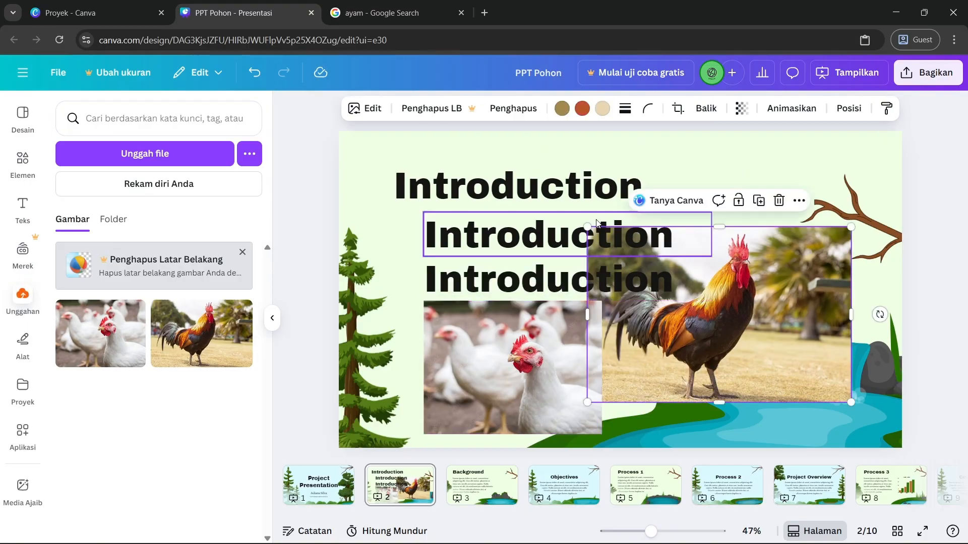
pyautogui.moveTo(588, 227); pyautogui.dragTo(691, 296)
pyautogui.moveTo(844, 376); pyautogui.dragTo(833, 435)
# Delete the body paragraph on the Background page, and undo the deletion.
pyautogui.click(481, 486)
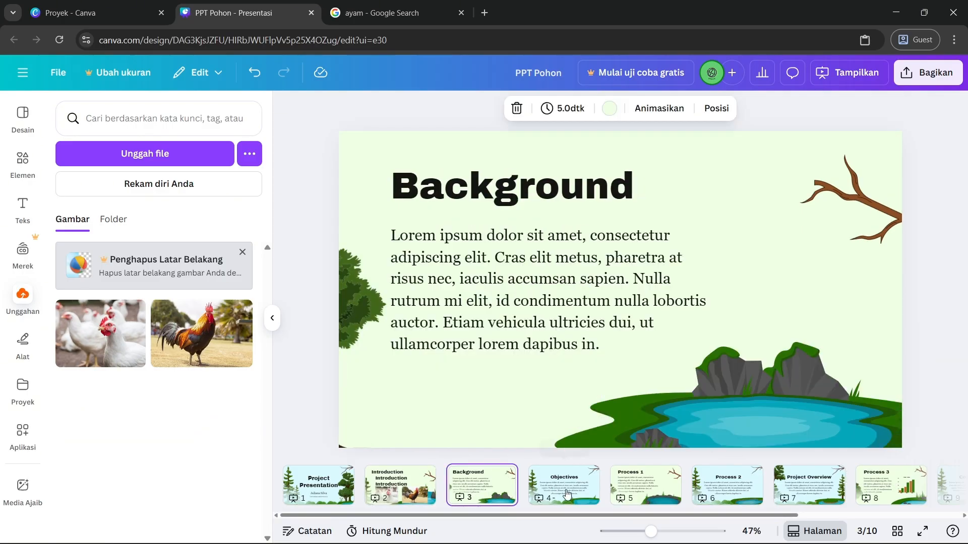
pyautogui.press('Right')
pyautogui.click(482, 488)
pyautogui.click(421, 489)
pyautogui.click(471, 489)
pyautogui.click(557, 288)
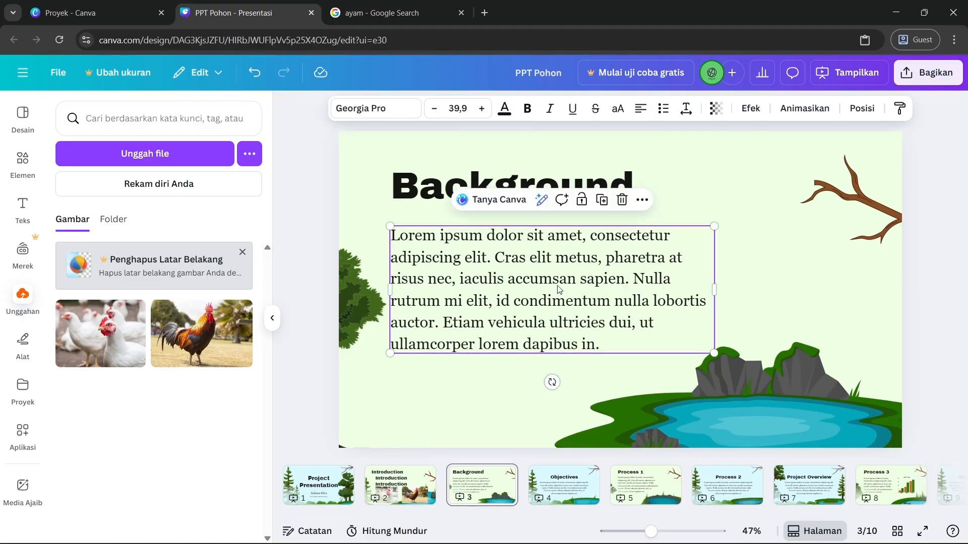
pyautogui.press('Delete')
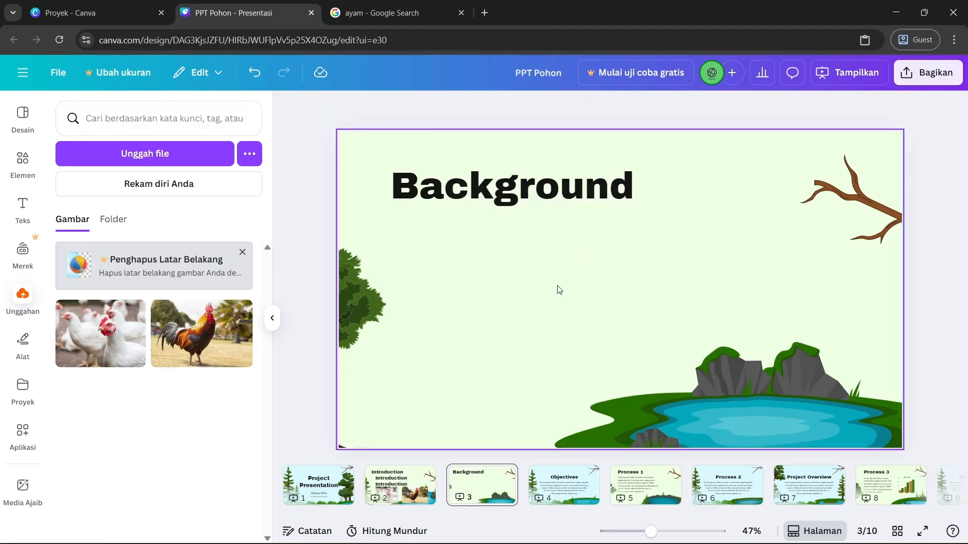
pyautogui.hotkey('ctrl', 'z')
# Remove the Background page's body paragraph with the Hapus command, and bring it back with undo.
pyautogui.rightClick(558, 289)
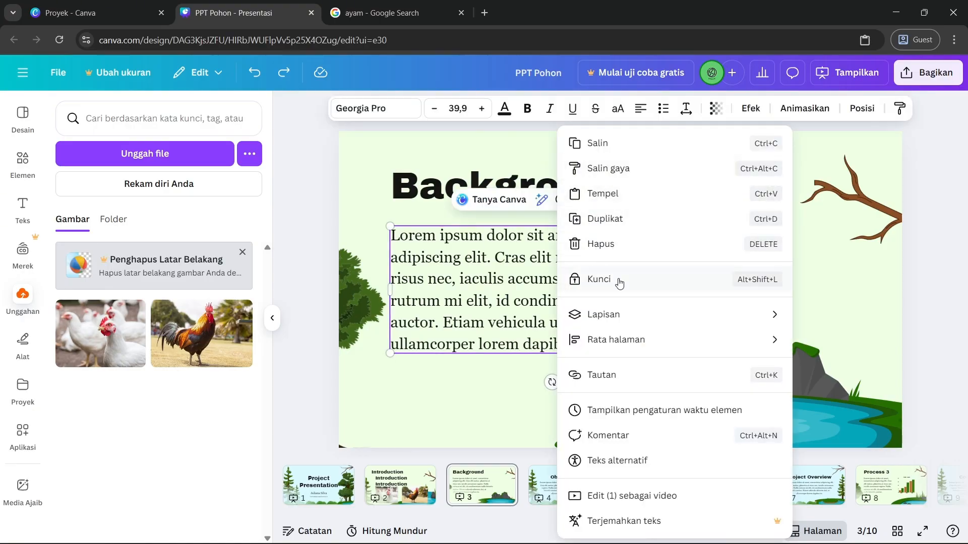
pyautogui.click(607, 246)
pyautogui.hotkey('ctrl', 'z')
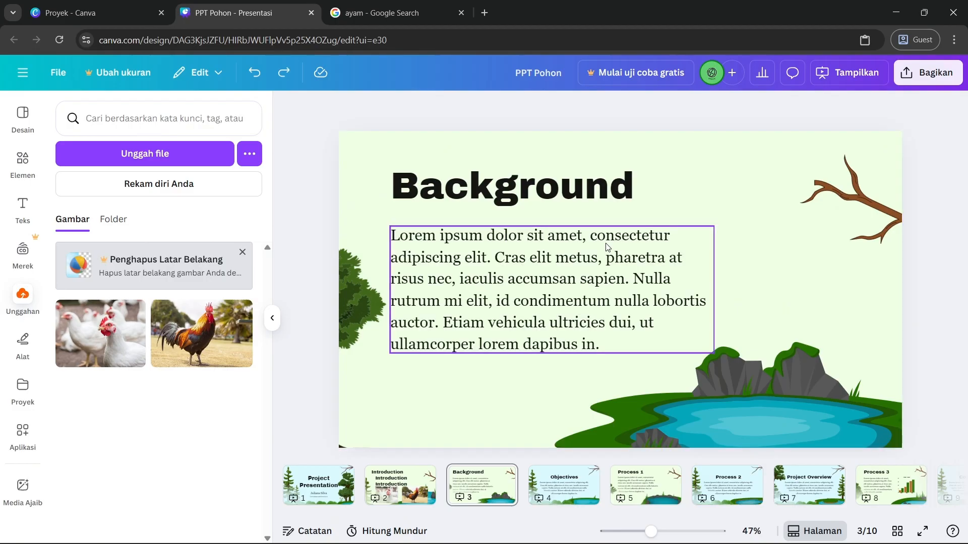
# Go to the Process 2 page, try deleting its body paragraph, and undo the deletion.
pyautogui.click(555, 492)
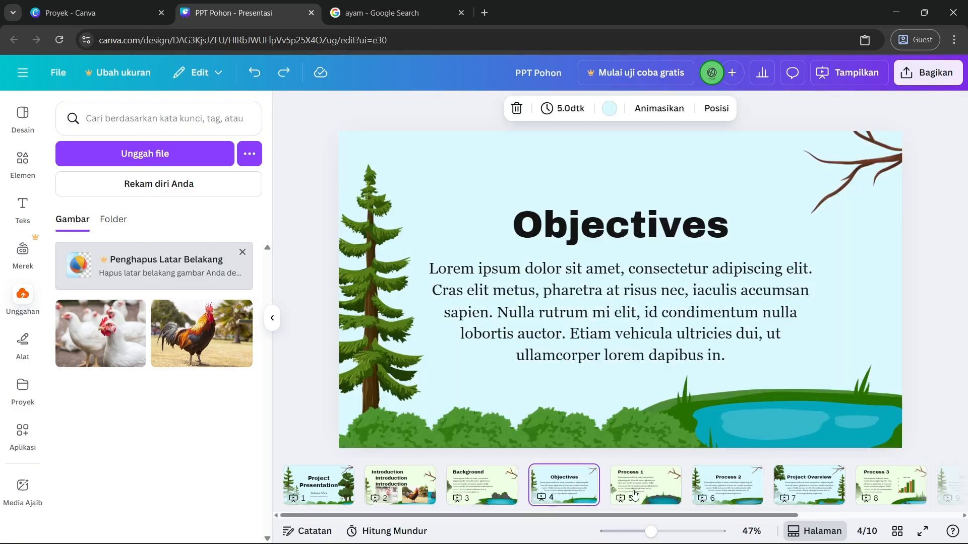
pyautogui.click(623, 493)
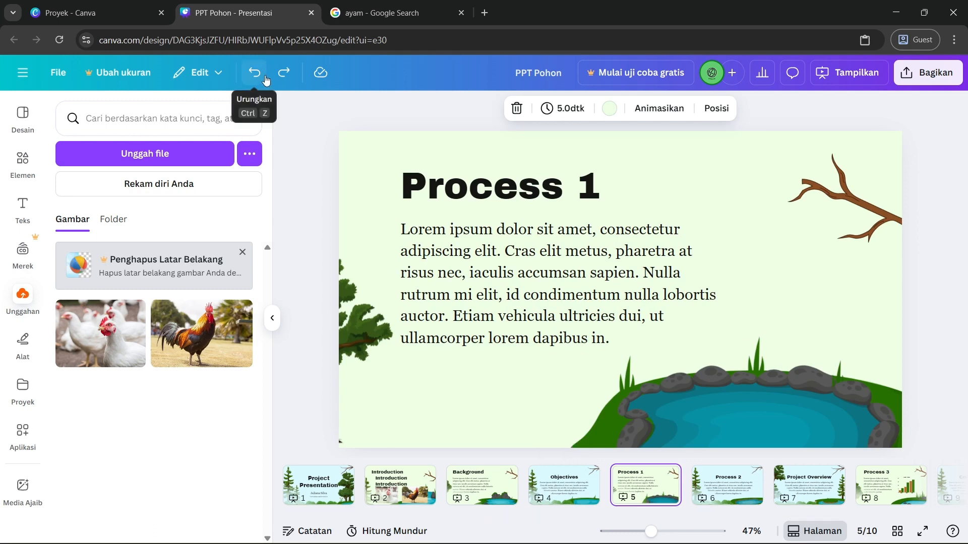
pyautogui.click(285, 74)
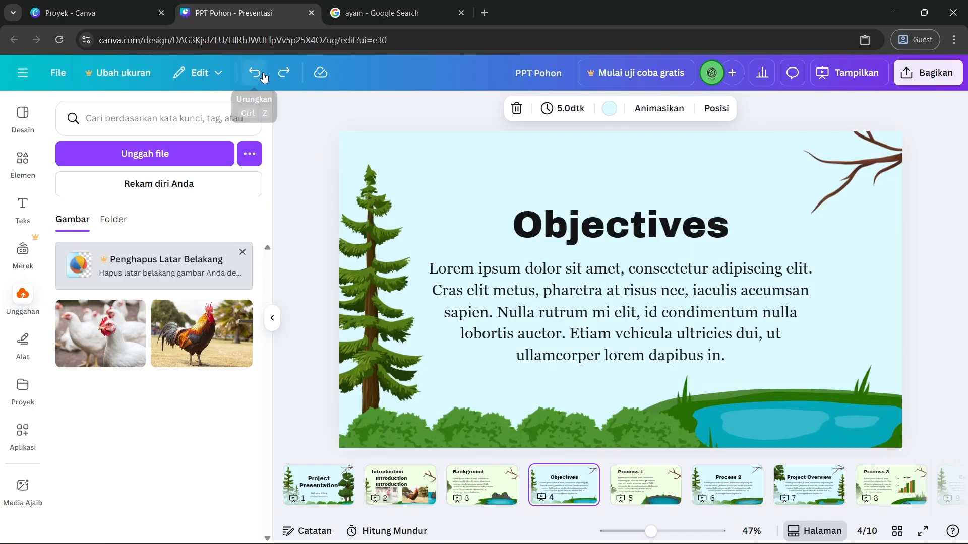
pyautogui.click(284, 76)
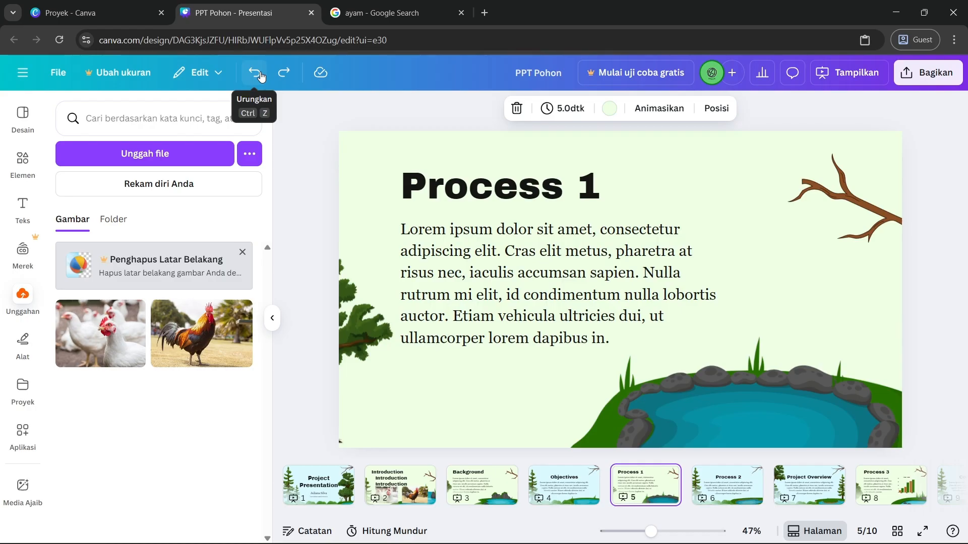
pyautogui.click(285, 75)
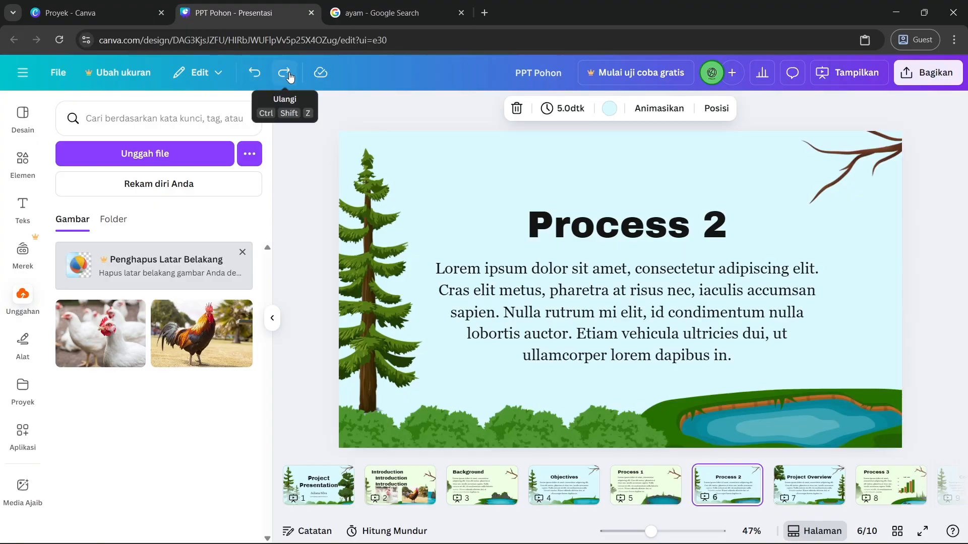
pyautogui.click(595, 337)
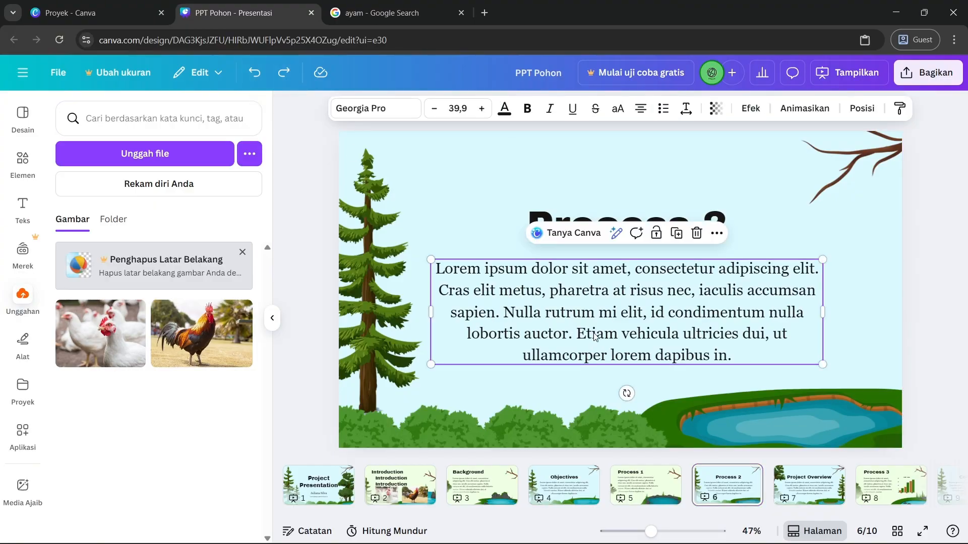
pyautogui.press('Delete')
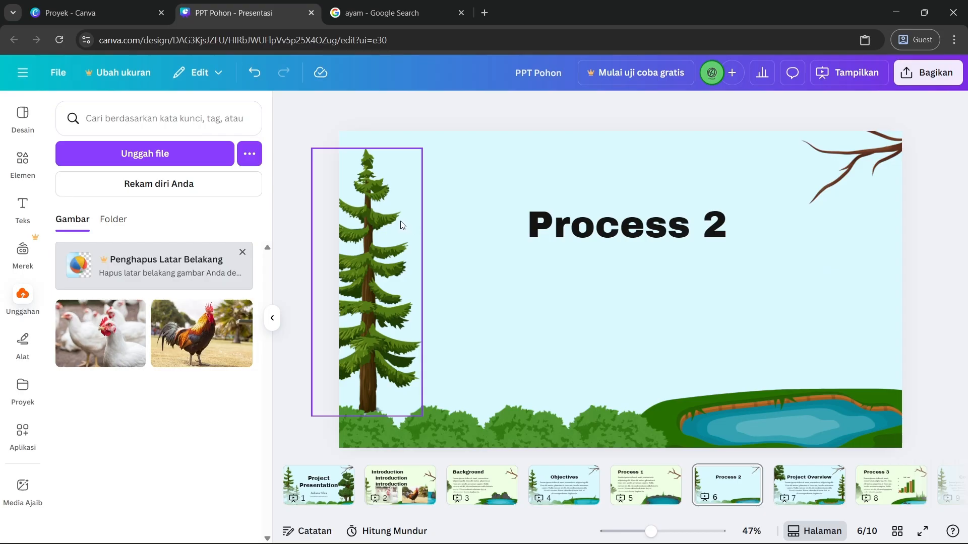
pyautogui.hotkey('ctrl', 'z')
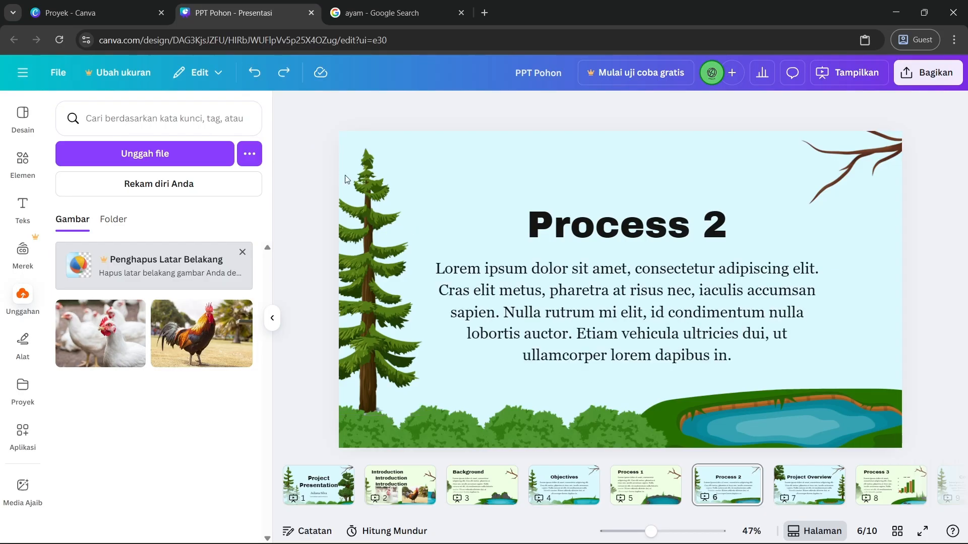
# Delete the Process 2 page's body paragraph, demonstrating undo and redo on the deletion and leaving the redo applied.
pyautogui.click(569, 269)
pyautogui.press('Delete')
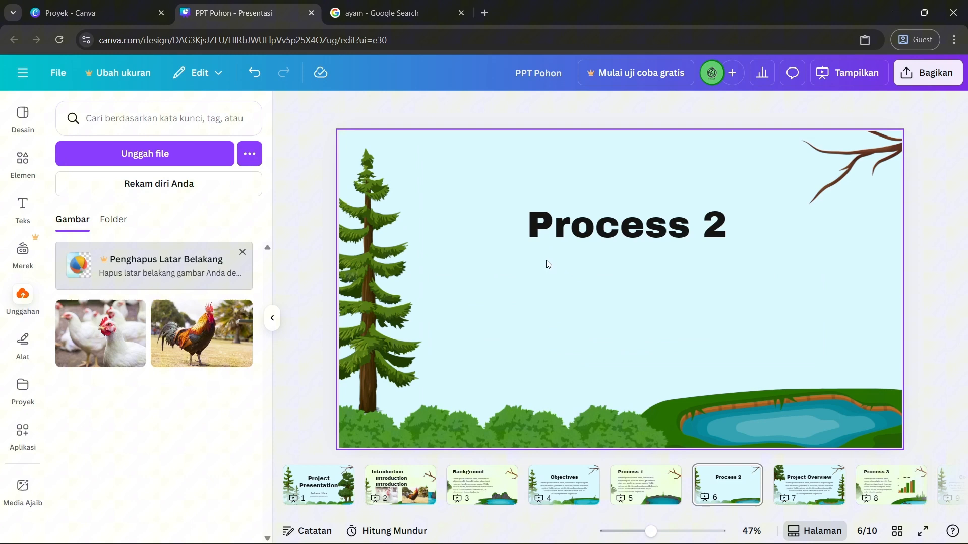
pyautogui.click(256, 73)
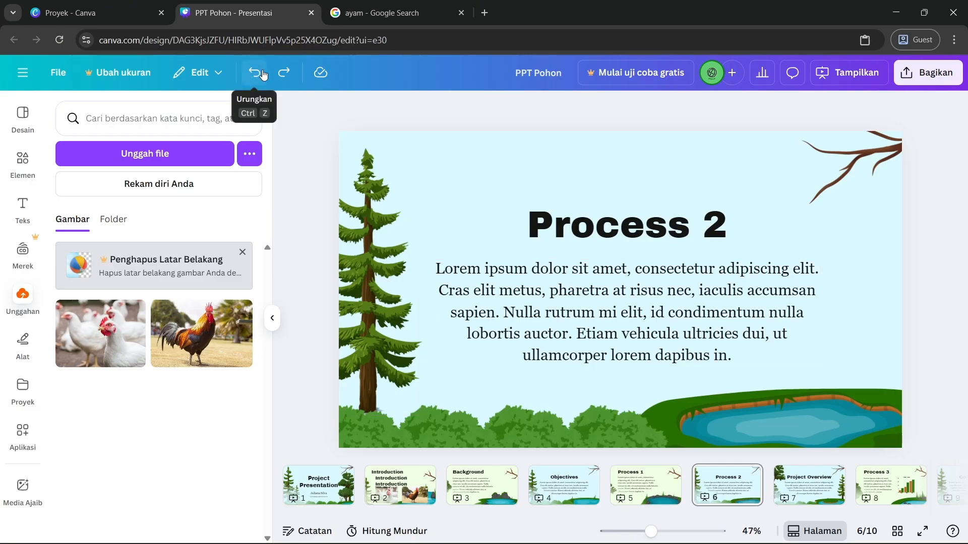
pyautogui.click(283, 75)
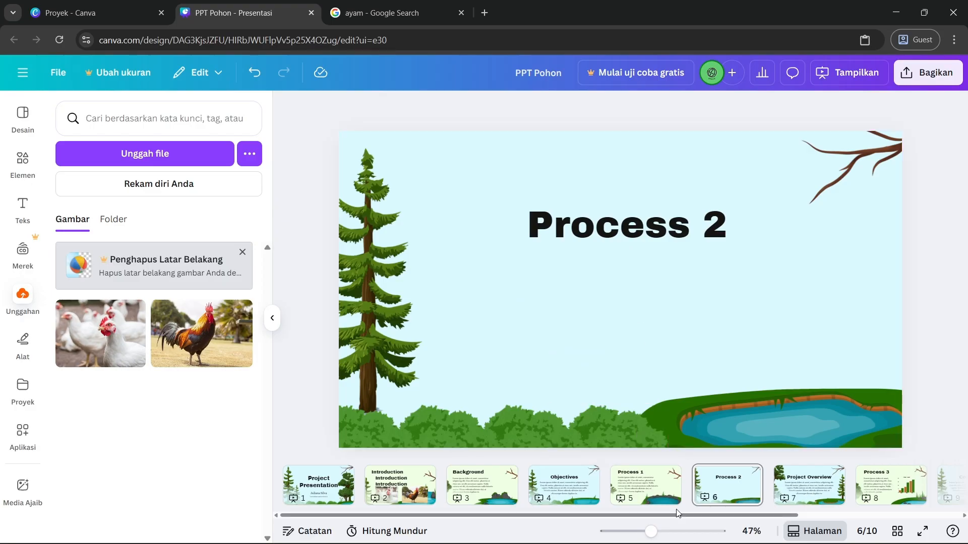
# Show the Process 3 page and copy the design's share link, dismissing the private-link notice.
pyautogui.moveTo(708, 520); pyautogui.dragTo(791, 518)
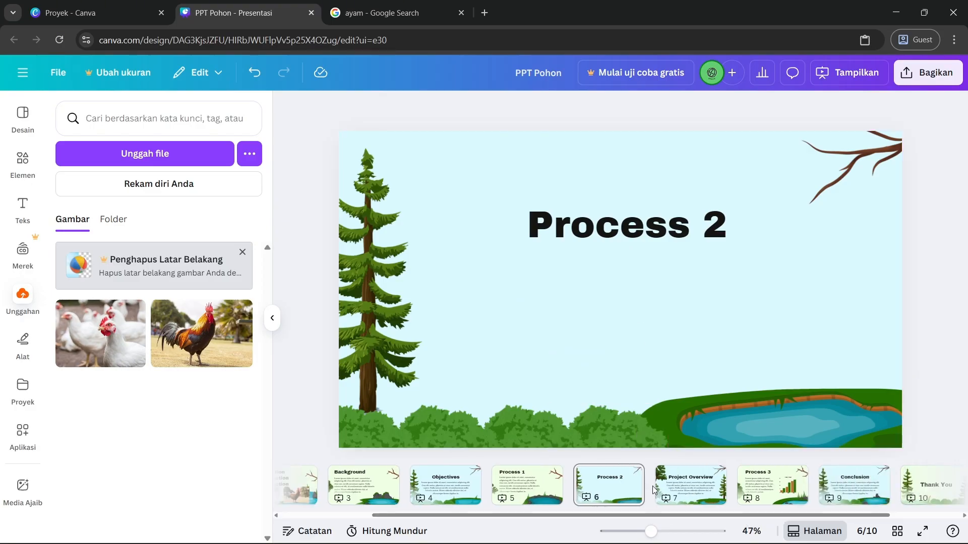
pyautogui.click(690, 485)
pyautogui.click(753, 494)
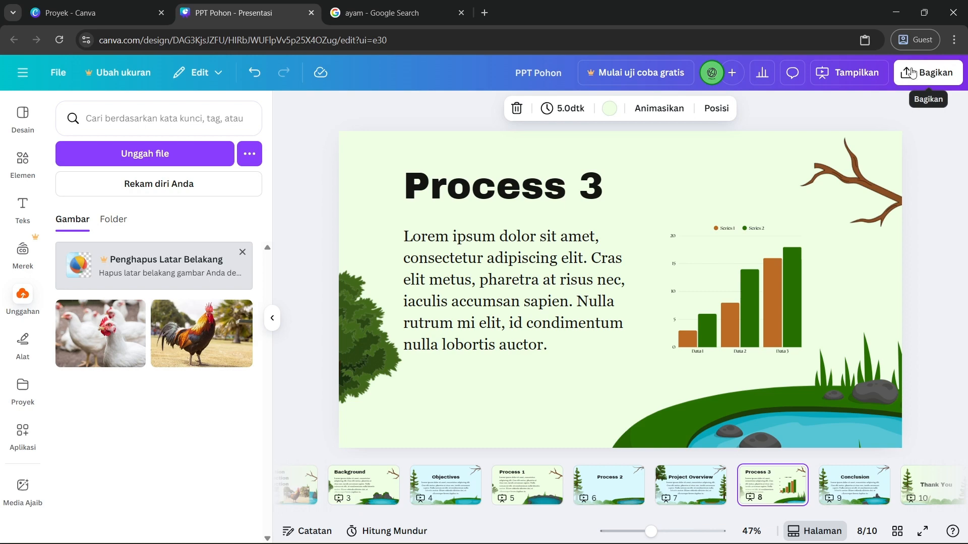
pyautogui.click(941, 76)
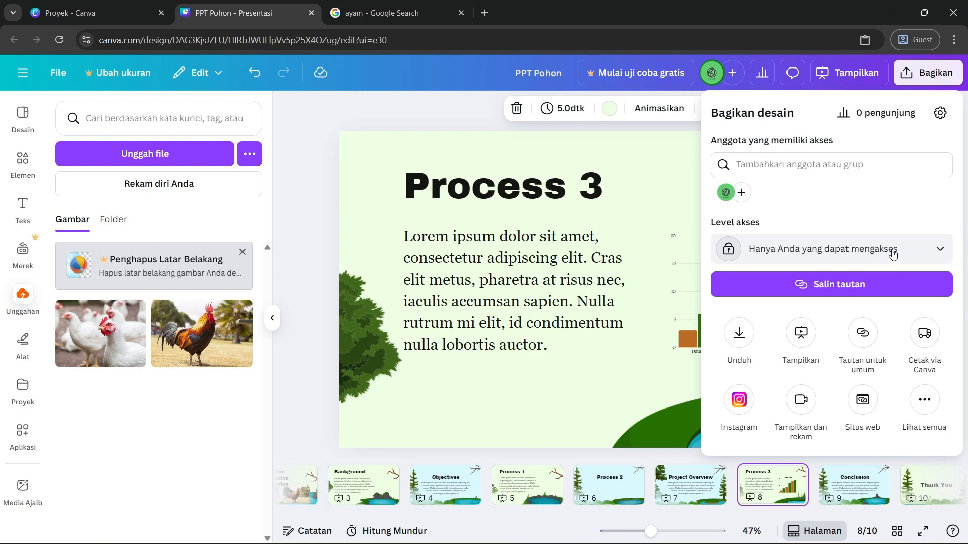
pyautogui.click(874, 292)
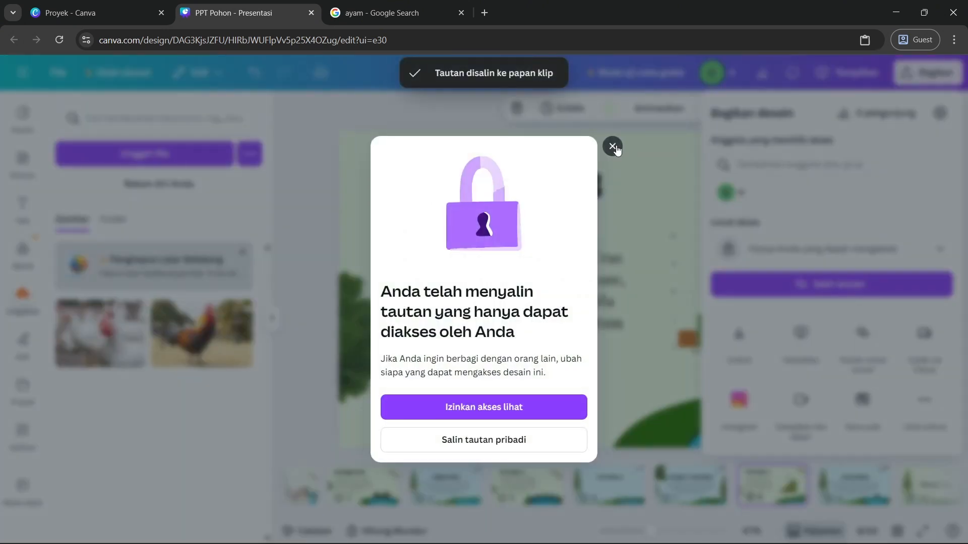
pyautogui.click(613, 146)
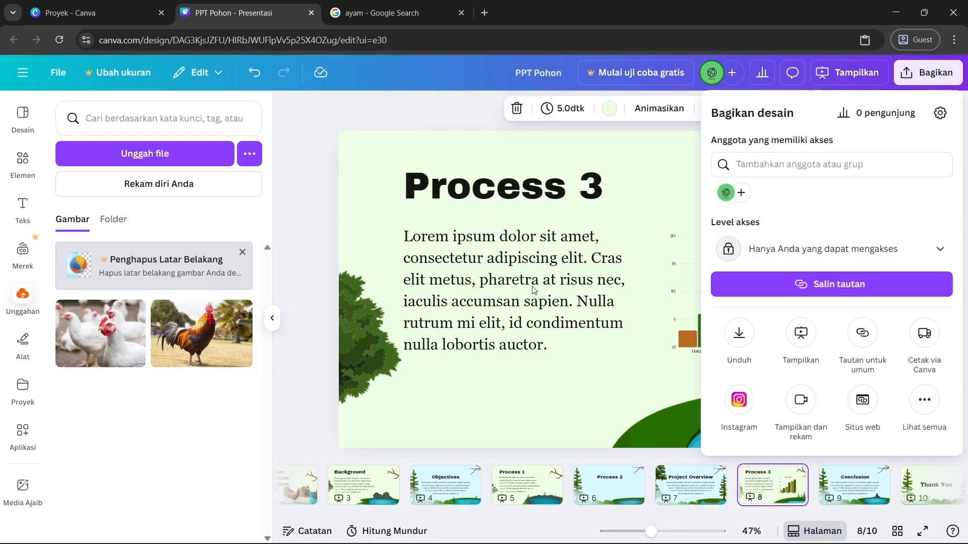
# Set the design's access level to Yang punya tautan with the Bisa lihat permission.
pyautogui.click(750, 256)
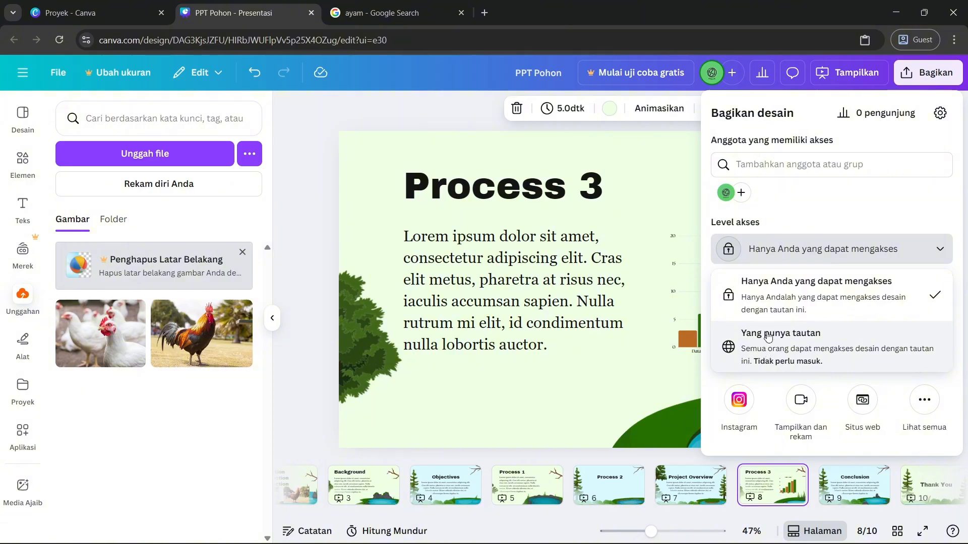
pyautogui.click(776, 346)
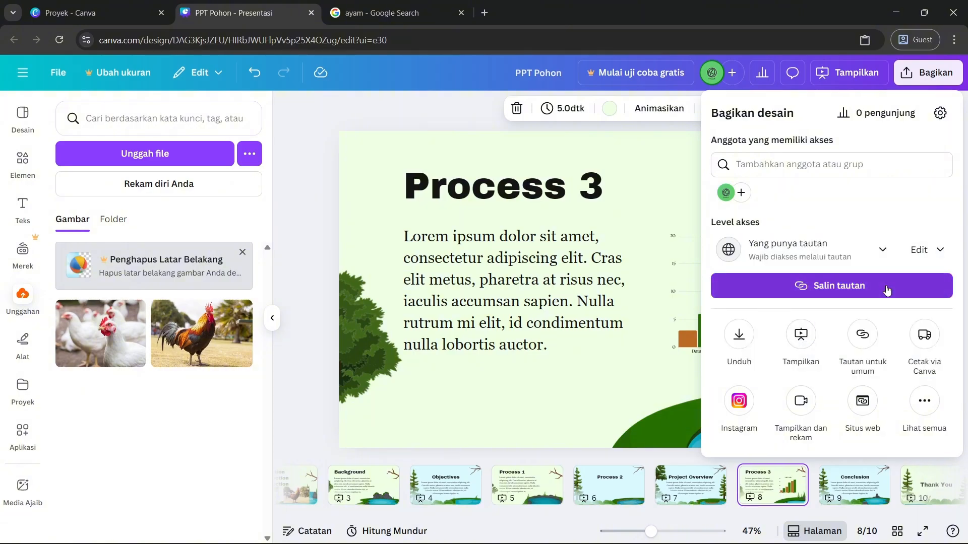
pyautogui.click(939, 255)
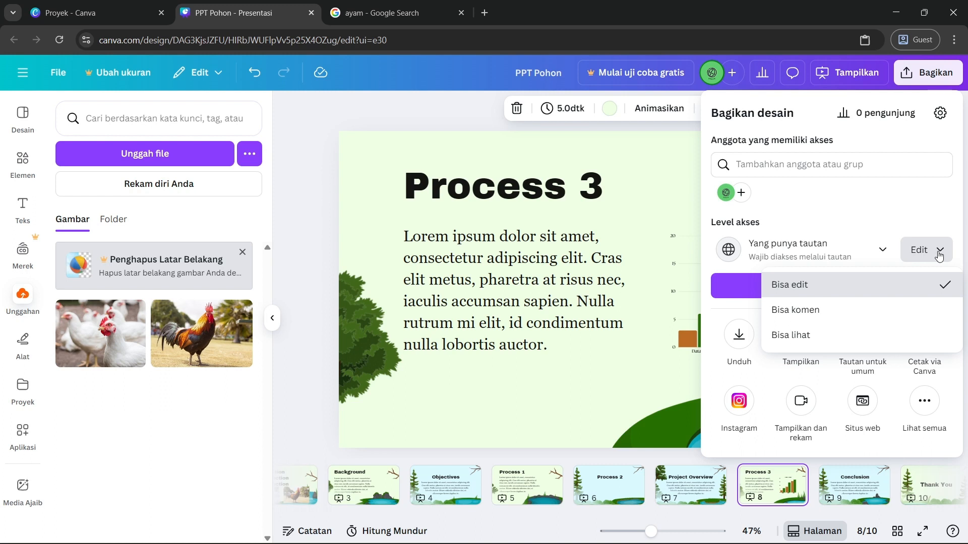
pyautogui.click(830, 340)
# Change the shared link's permission to Bisa komen, and close and reopen the sharing options.
pyautogui.click(935, 261)
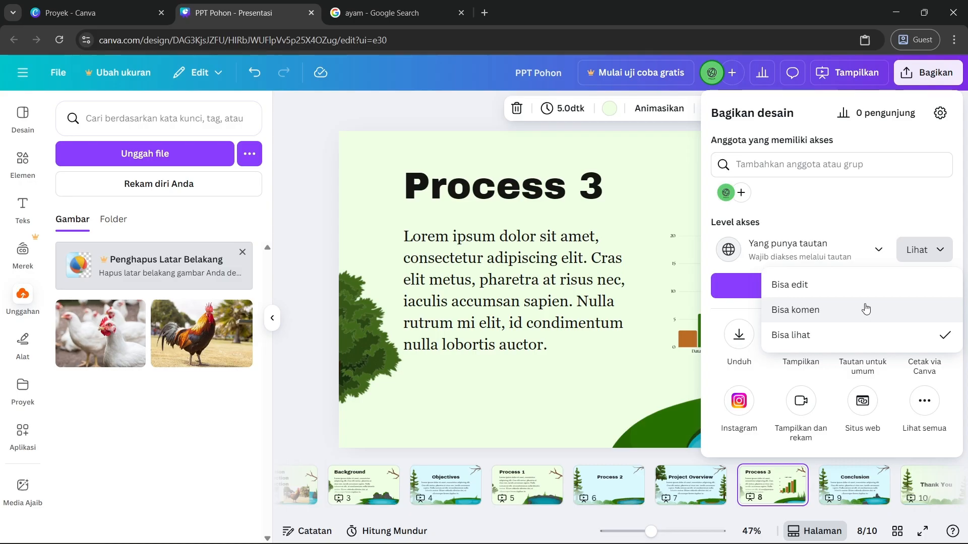
pyautogui.click(817, 319)
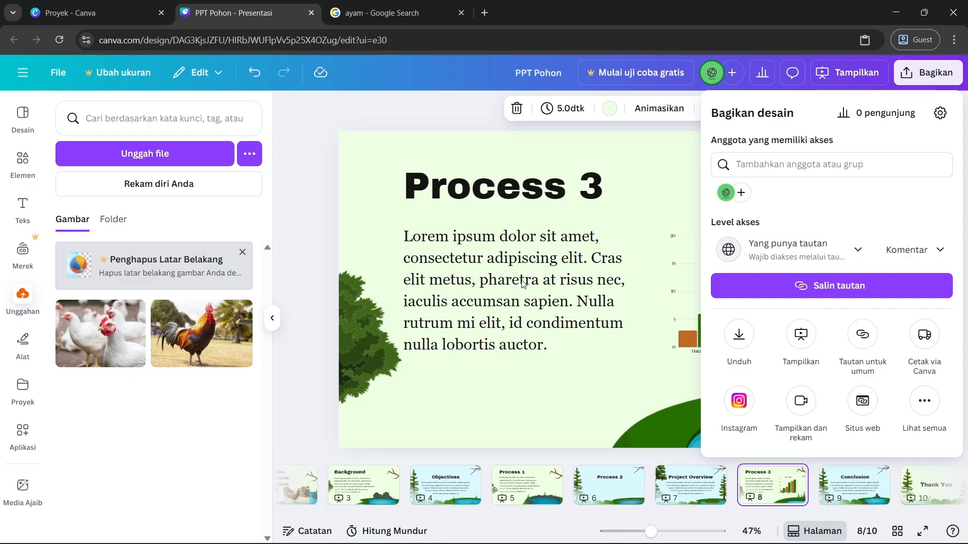
pyautogui.click(581, 232)
pyautogui.click(746, 282)
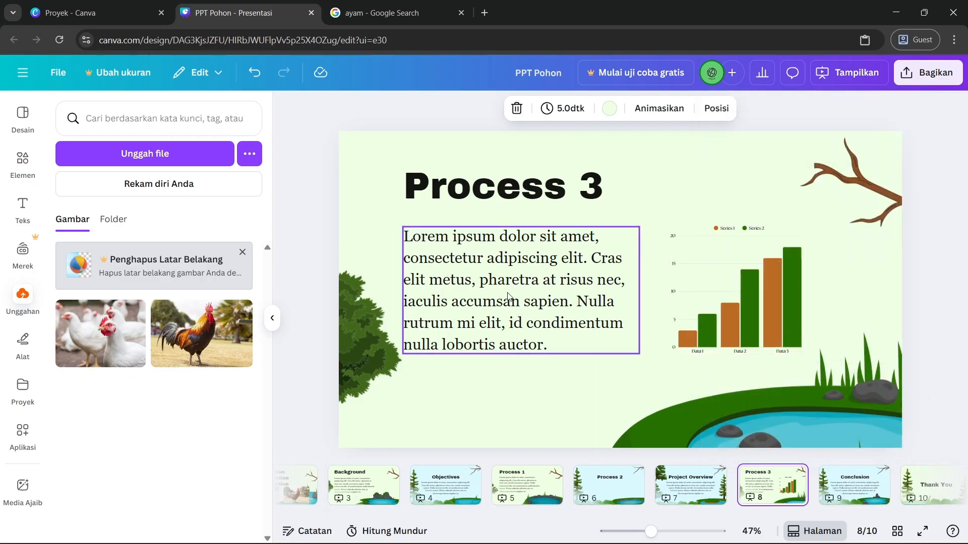
pyautogui.click(925, 83)
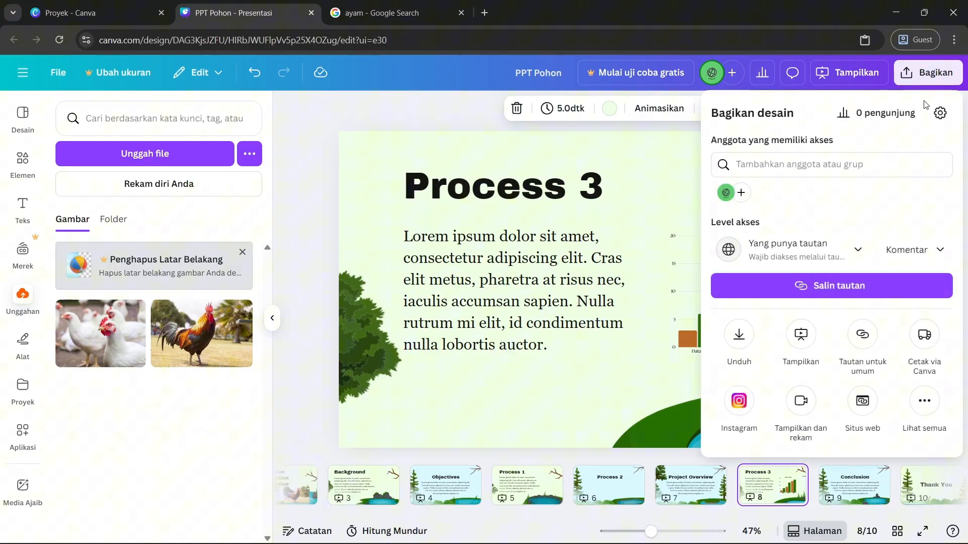
# Set the shared link's permission to Bisa edit and show the Project Overview page.
pyautogui.click(915, 251)
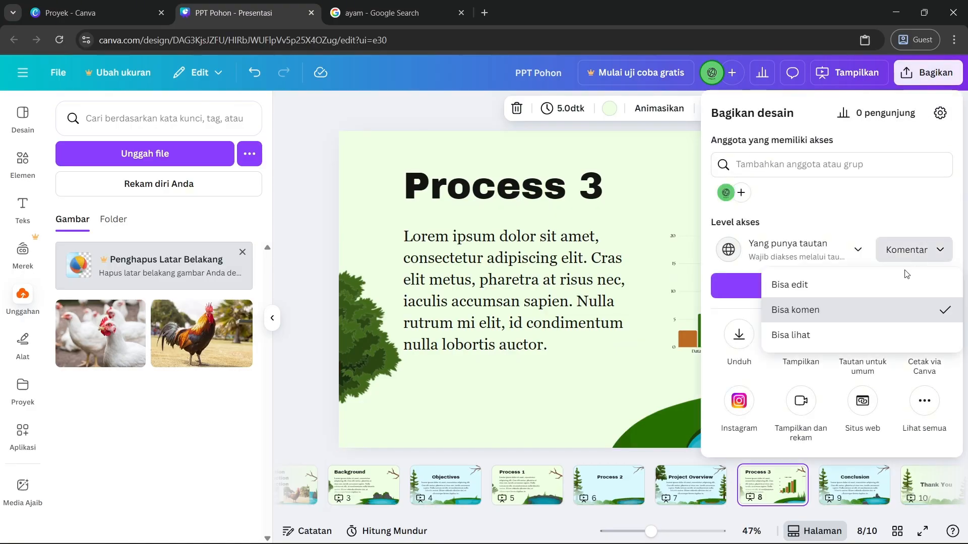
pyautogui.click(889, 295)
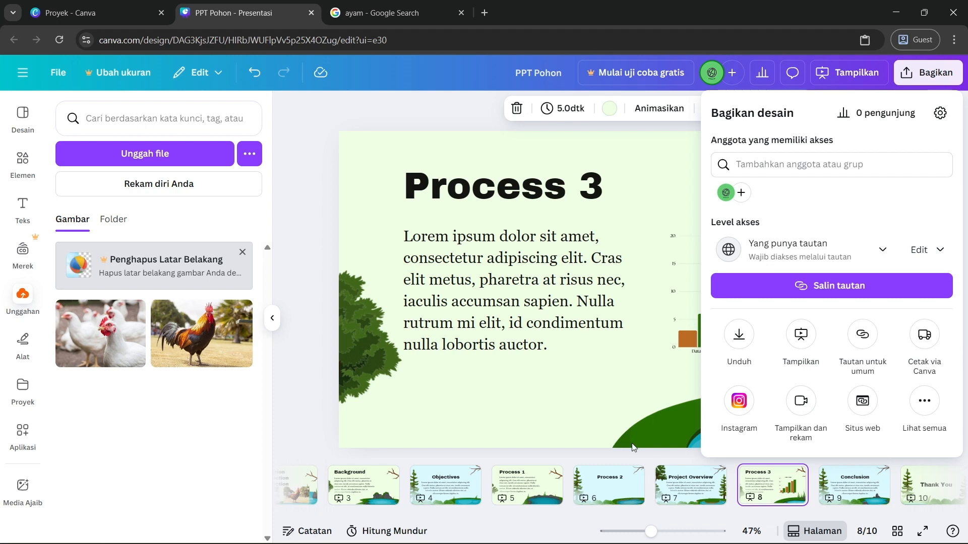
pyautogui.click(650, 495)
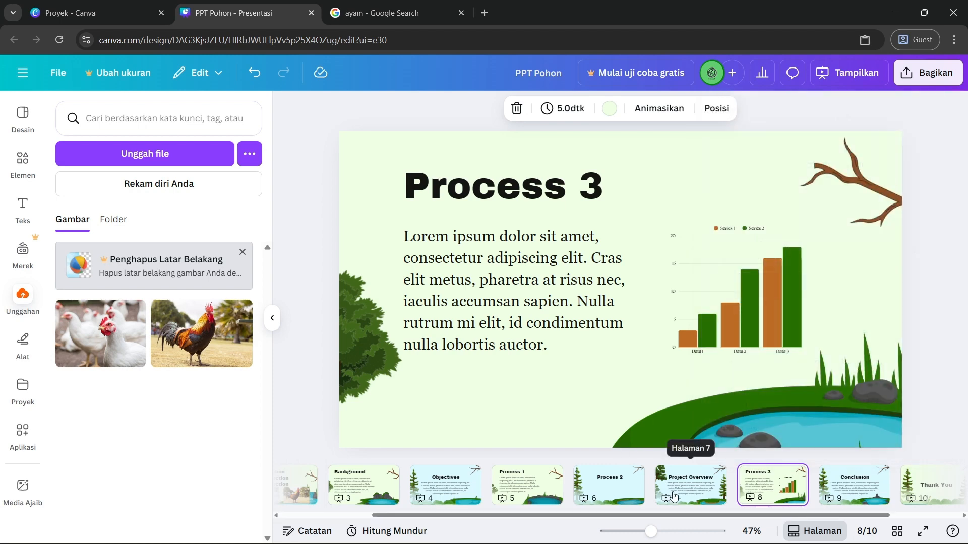
pyautogui.click(668, 497)
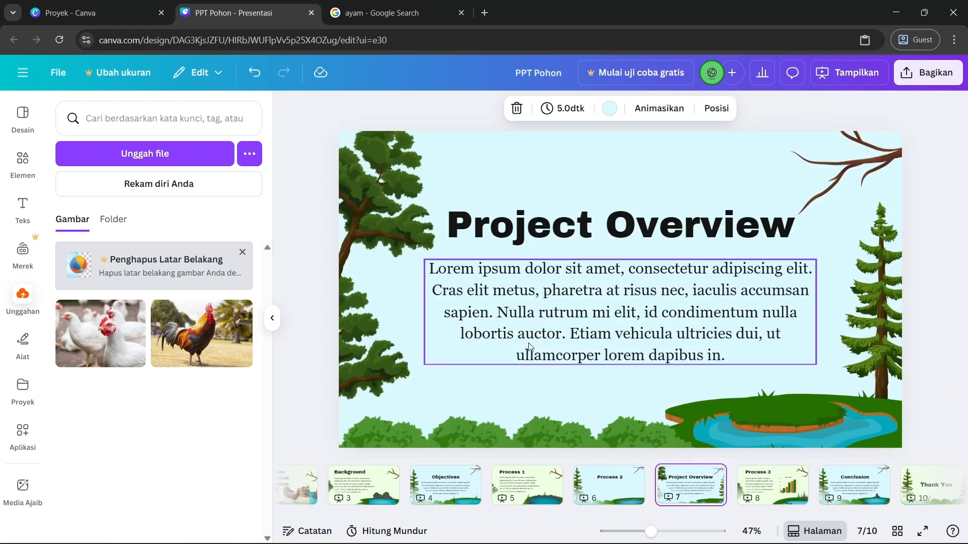
# Review the link permission choices and the access level setting in the design's sharing options, and close them.
pyautogui.click(925, 75)
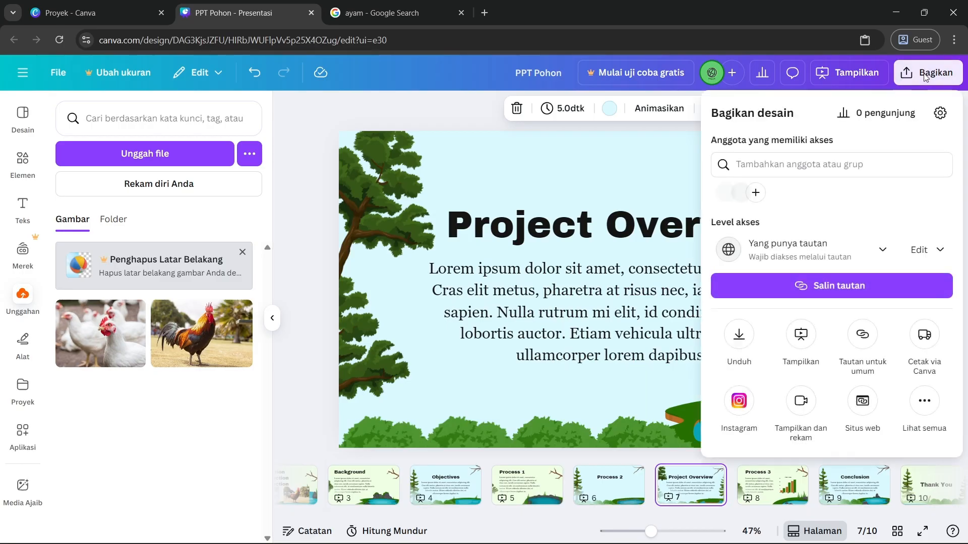
pyautogui.click(941, 252)
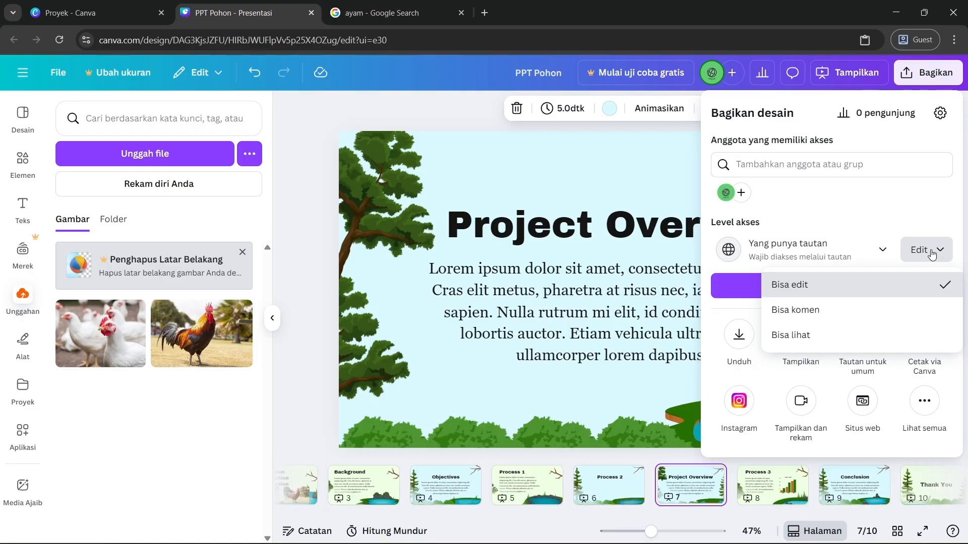
pyautogui.click(557, 324)
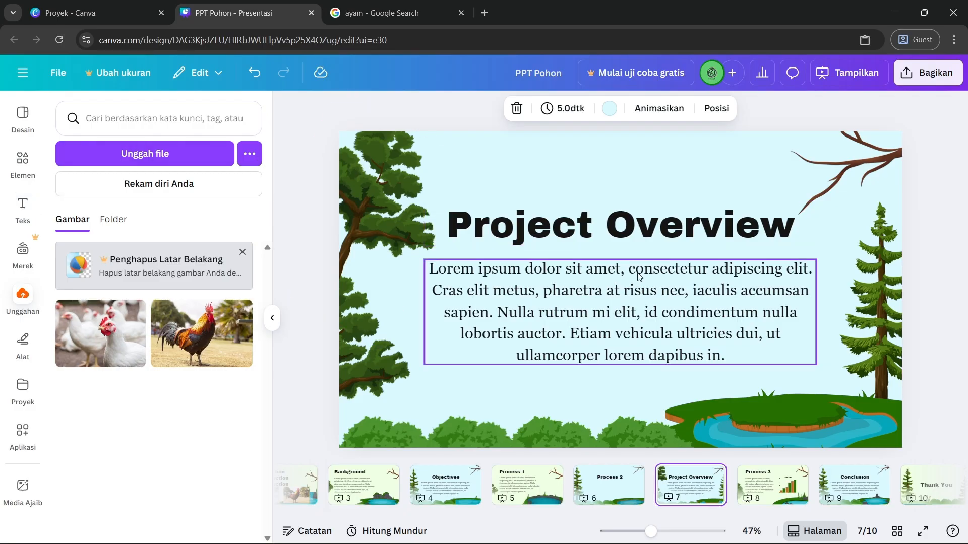
pyautogui.click(553, 72)
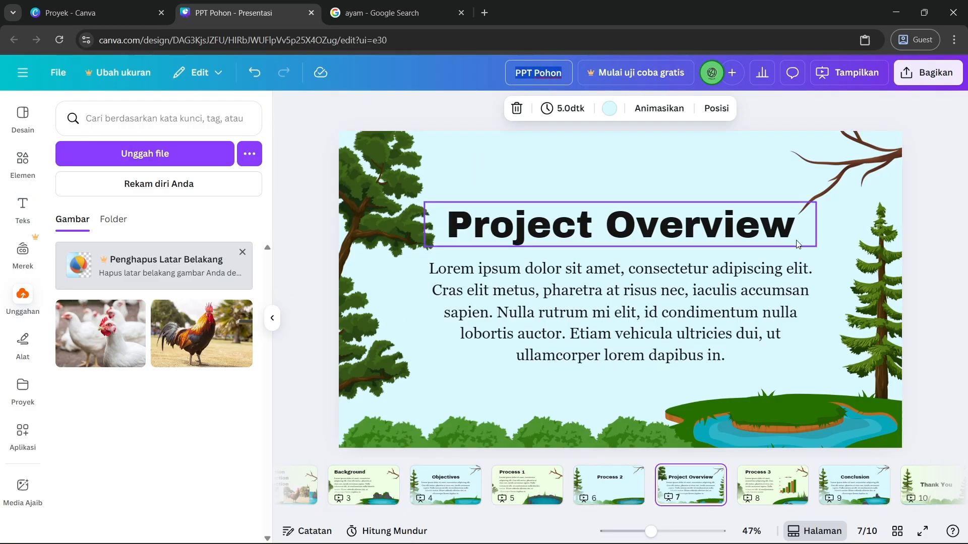
pyautogui.click(928, 79)
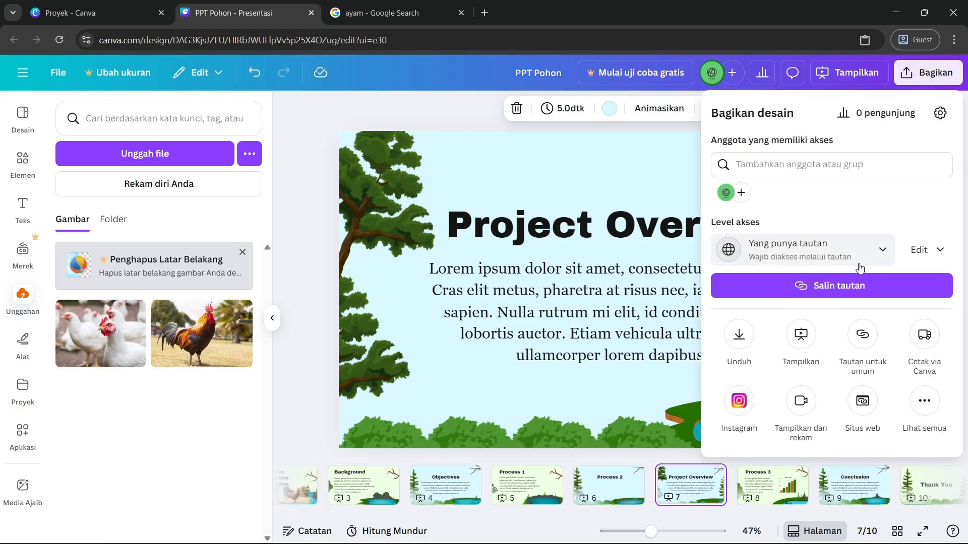
pyautogui.click(829, 257)
pyautogui.click(838, 249)
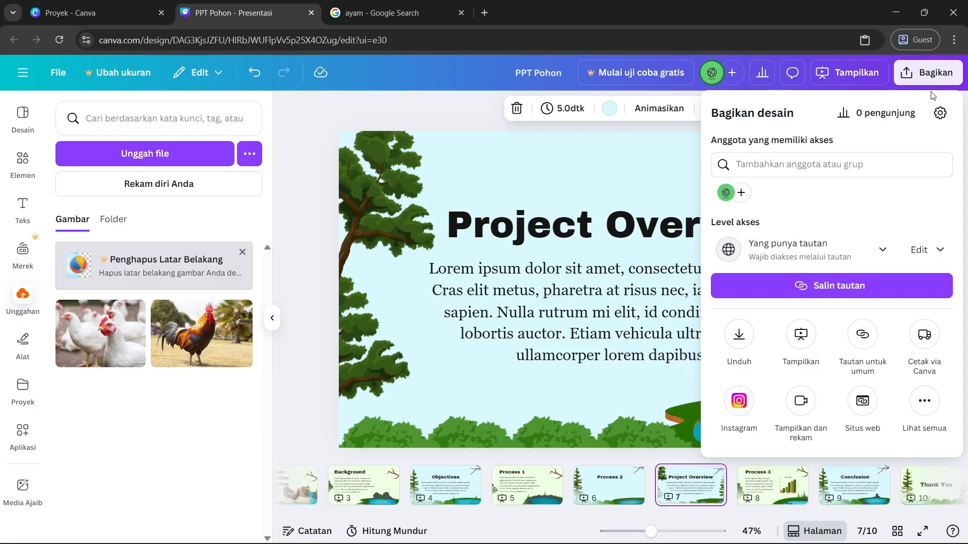
pyautogui.click(928, 73)
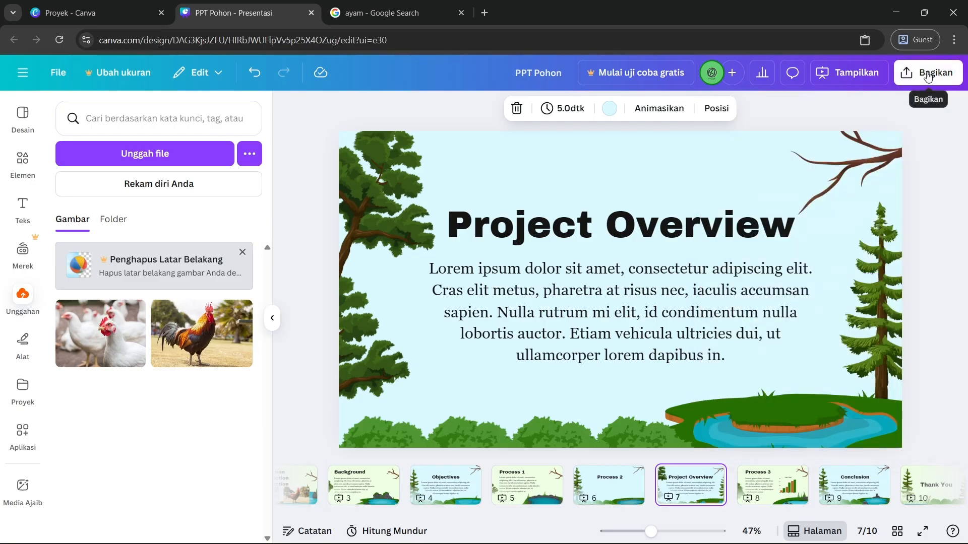
# Open the design's download options and choose PPTX as the file type.
pyautogui.click(927, 75)
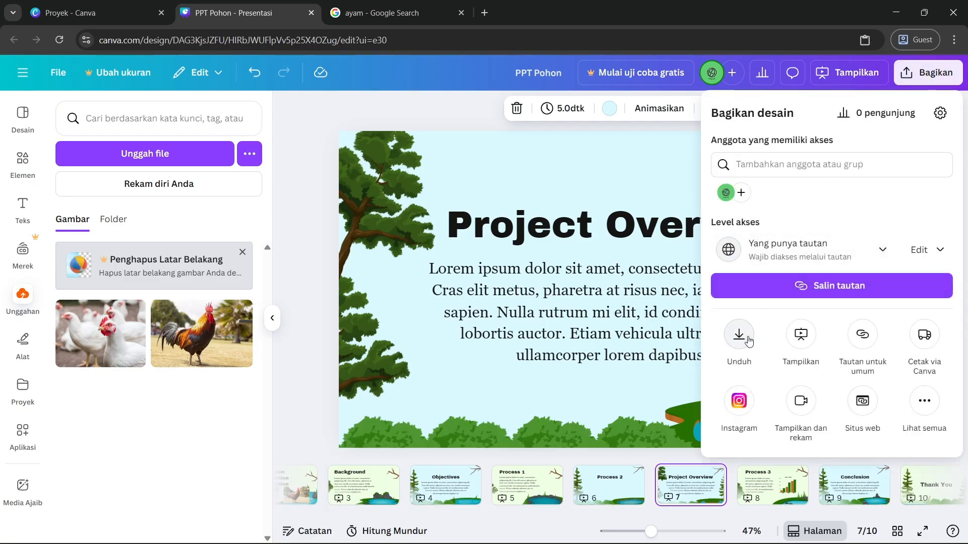
pyautogui.click(748, 339)
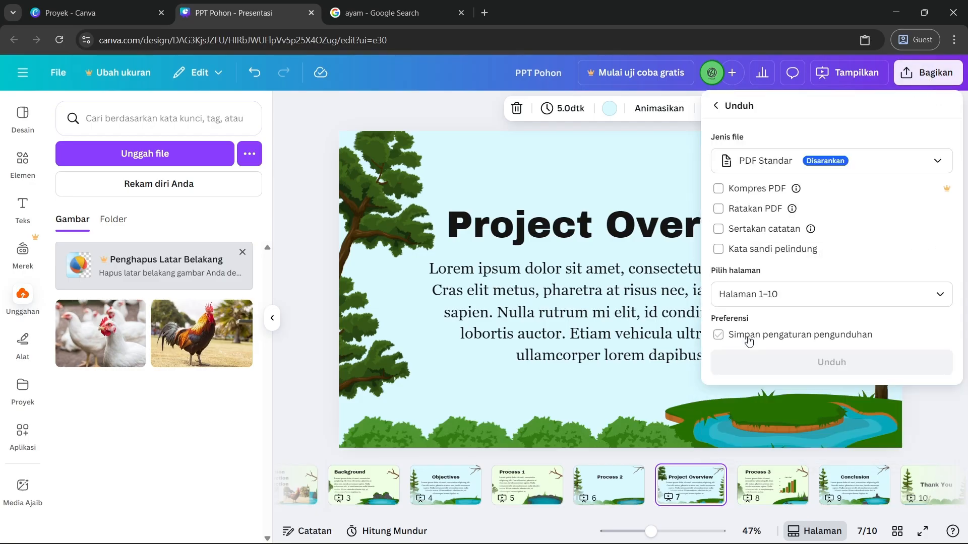
pyautogui.click(853, 168)
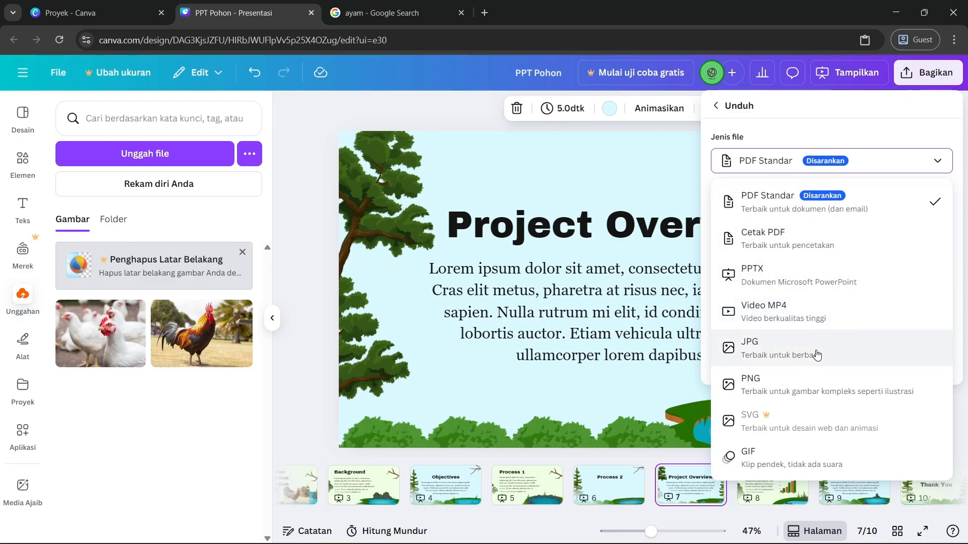
pyautogui.click(875, 168)
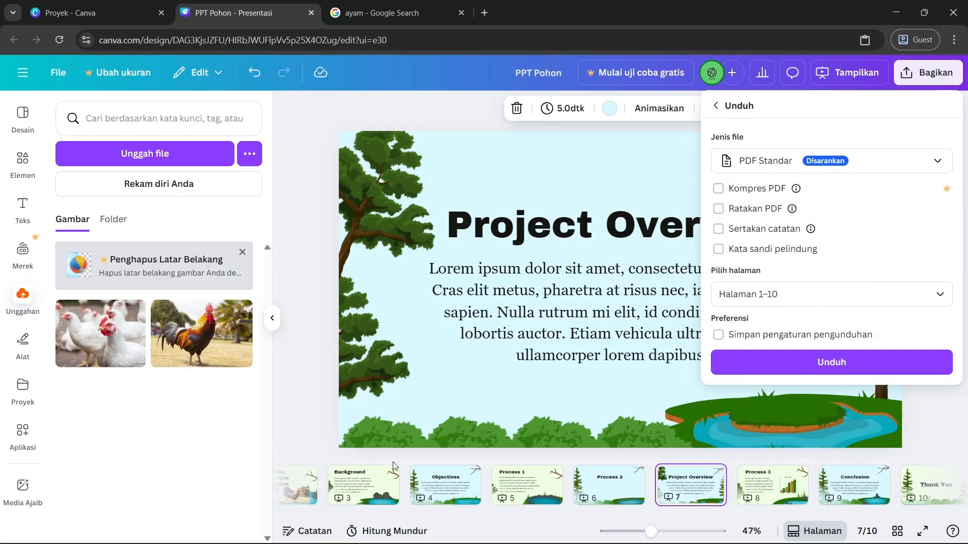
pyautogui.click(869, 166)
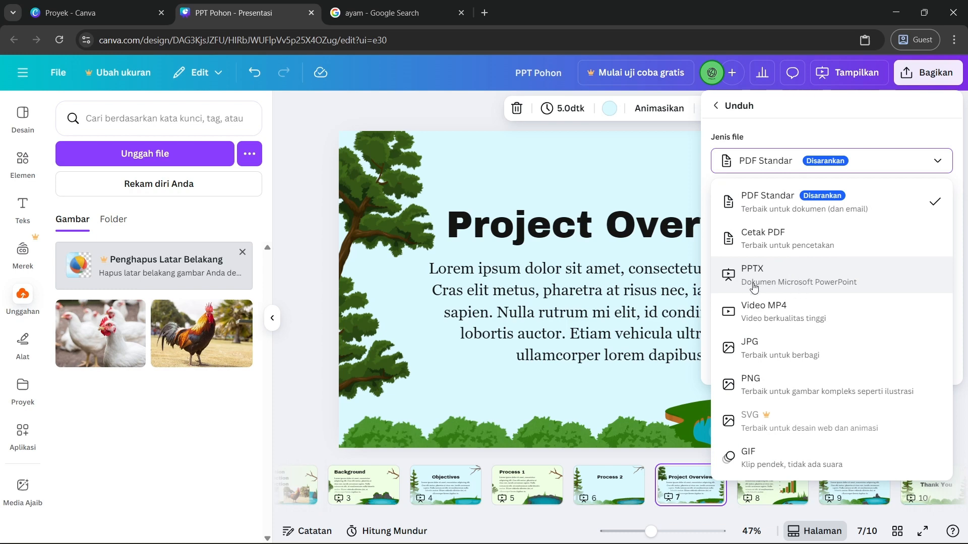
pyautogui.click(823, 218)
pyautogui.click(897, 164)
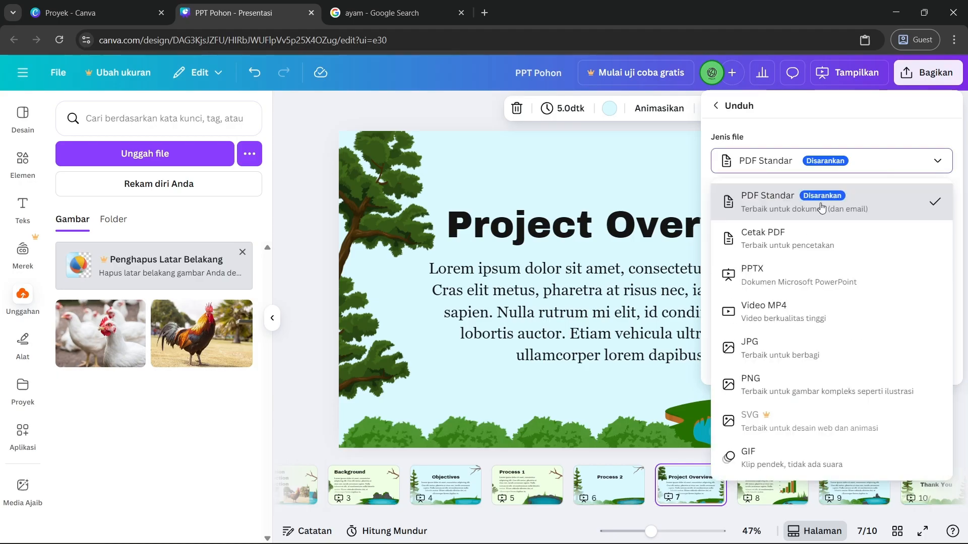
pyautogui.click(767, 278)
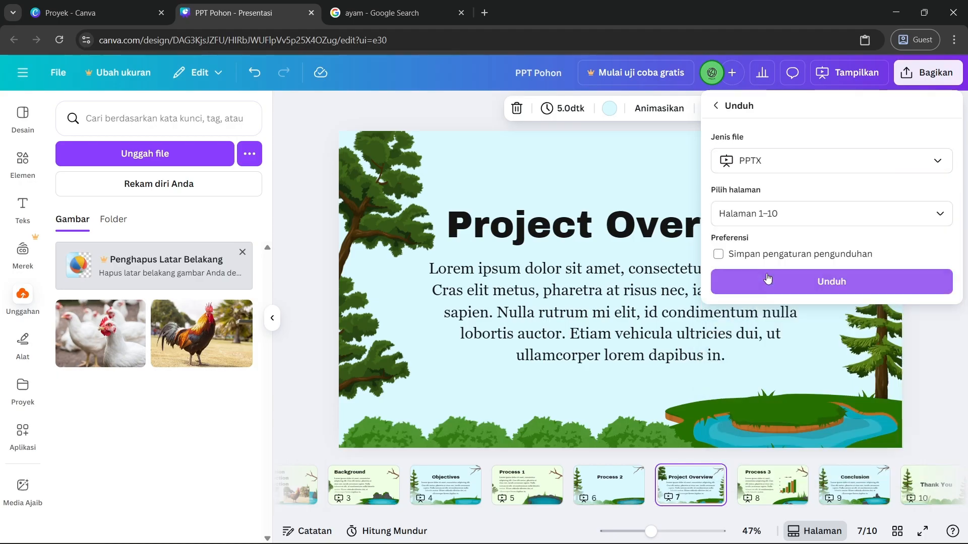
# Try limiting the PPTX download to pages 1 to 3, and clear that page selection.
pyautogui.click(787, 216)
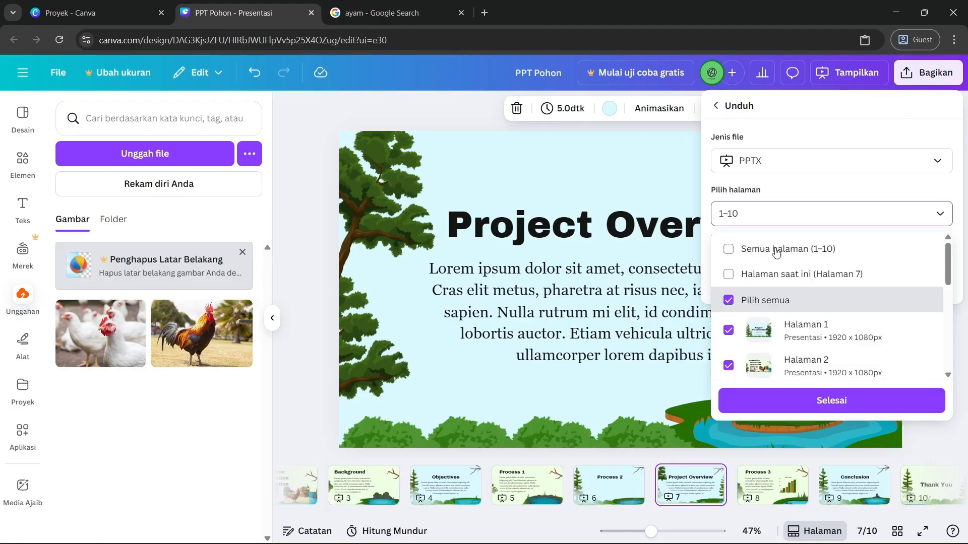
pyautogui.click(733, 307)
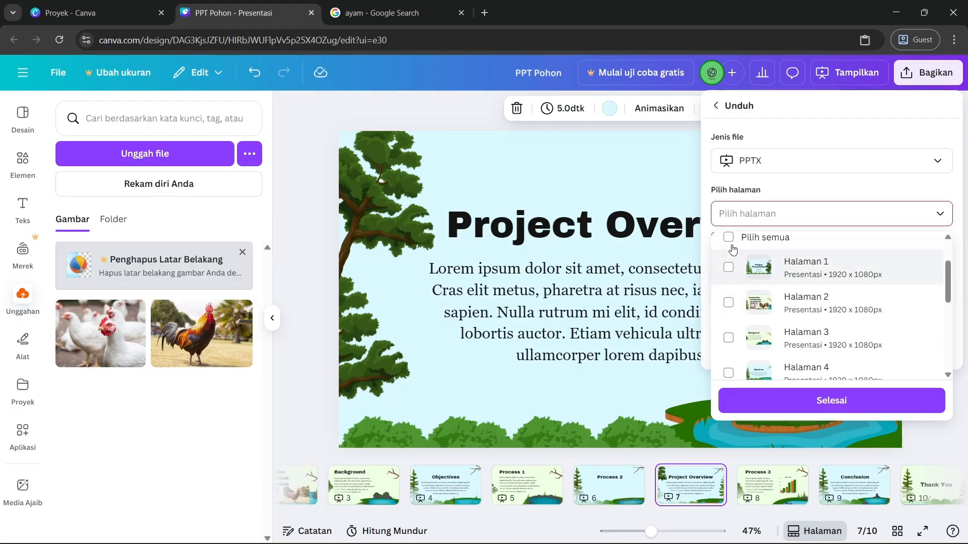
pyautogui.click(728, 246)
pyautogui.click(728, 275)
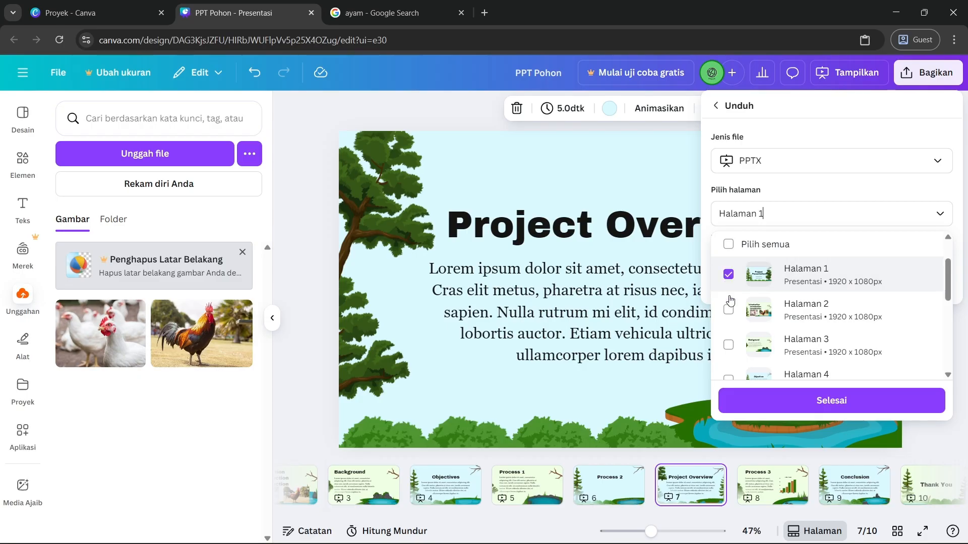
pyautogui.click(729, 309)
pyautogui.click(728, 345)
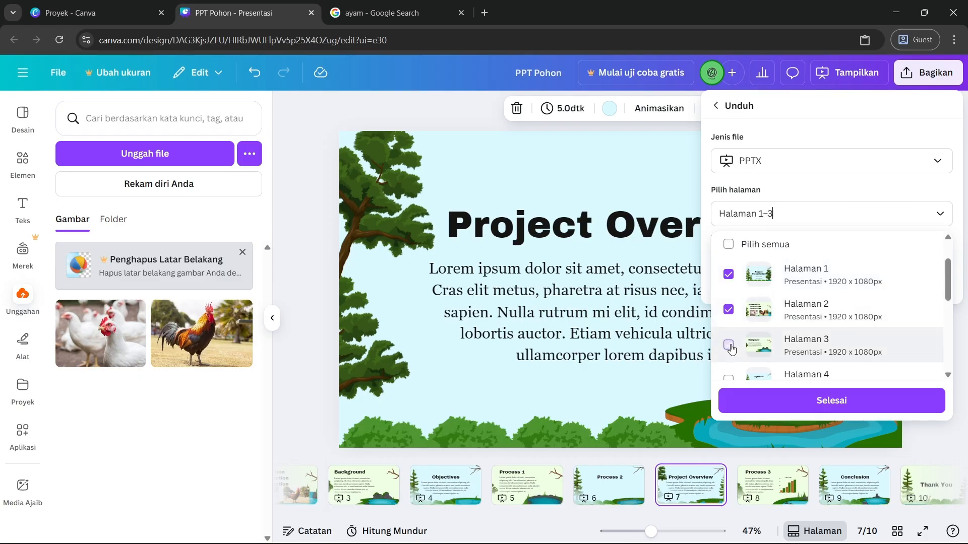
pyautogui.click(728, 310)
pyautogui.click(728, 275)
pyautogui.click(728, 345)
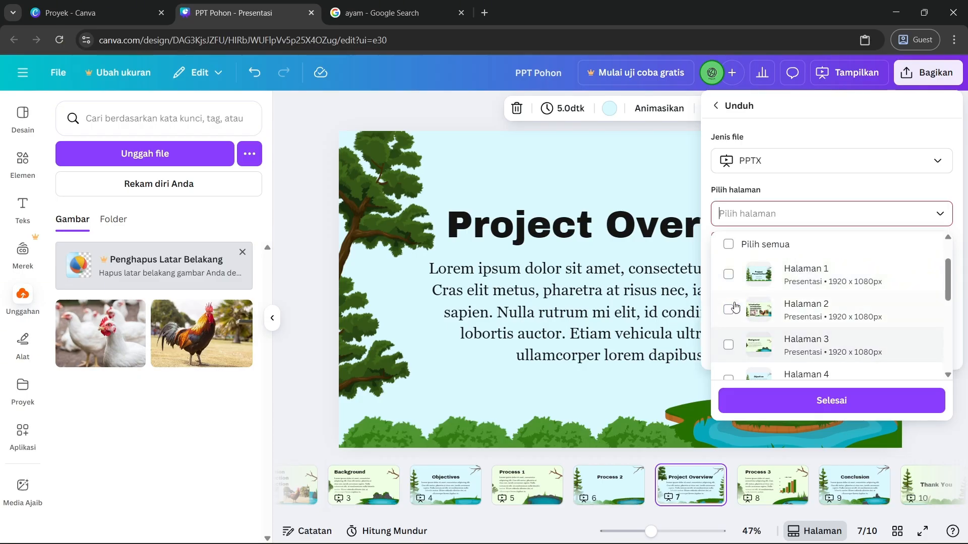
# Select all pages 1–10, start the PPTX download, and cancel saving PPT Pohon.pptx.
pyautogui.click(728, 244)
pyautogui.scroll(-1, 786, 347)
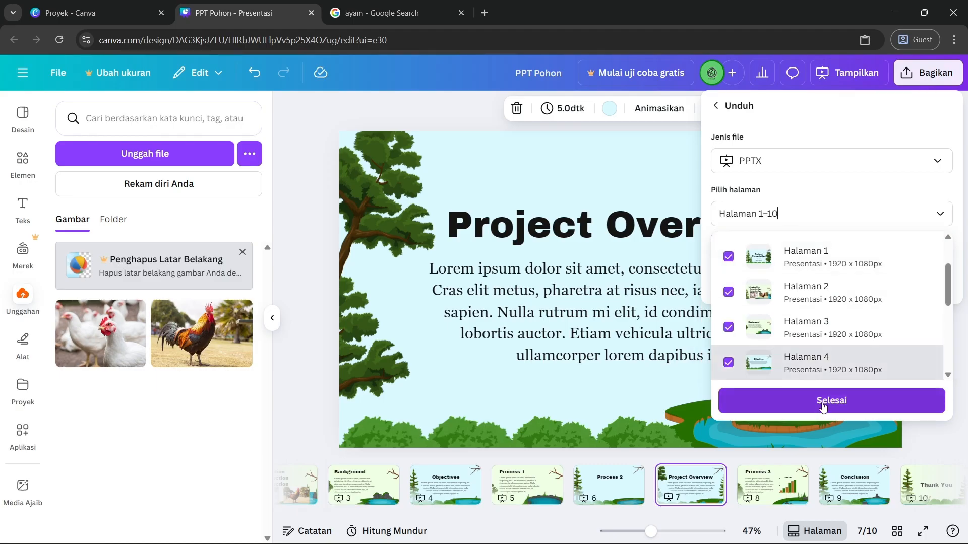
pyautogui.click(823, 403)
pyautogui.click(838, 285)
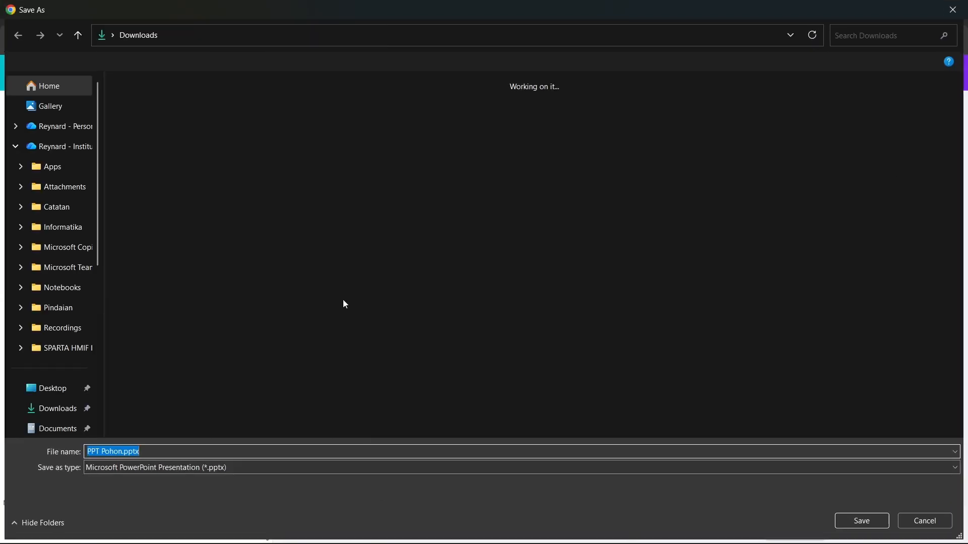
pyautogui.click(928, 522)
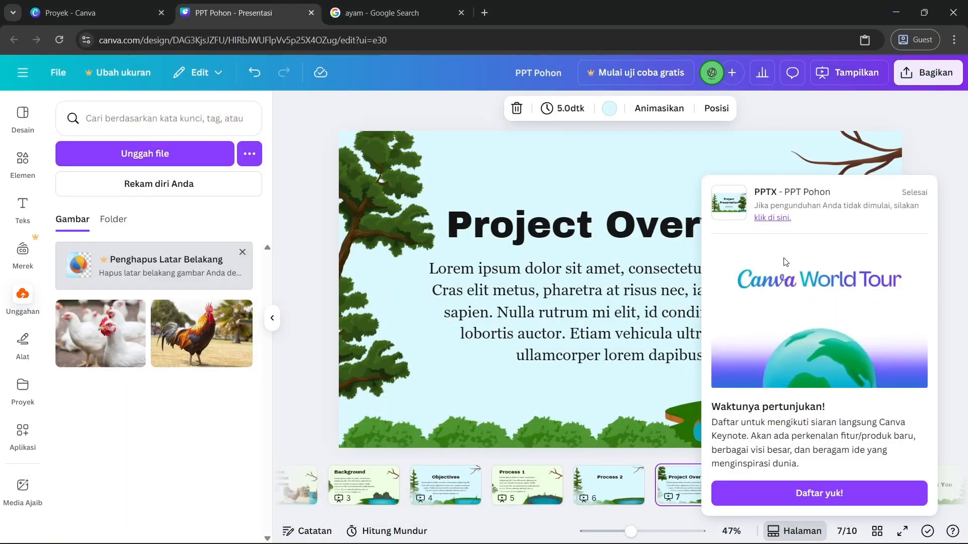
pyautogui.click(922, 158)
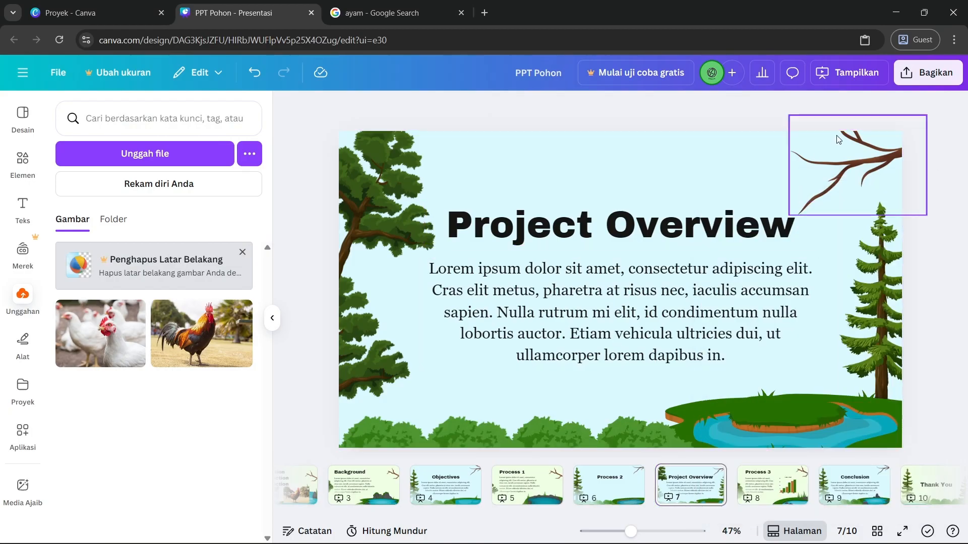
# Reopen the download options to examine the available file types, and close the sharing options.
pyautogui.click(917, 75)
pyautogui.click(740, 346)
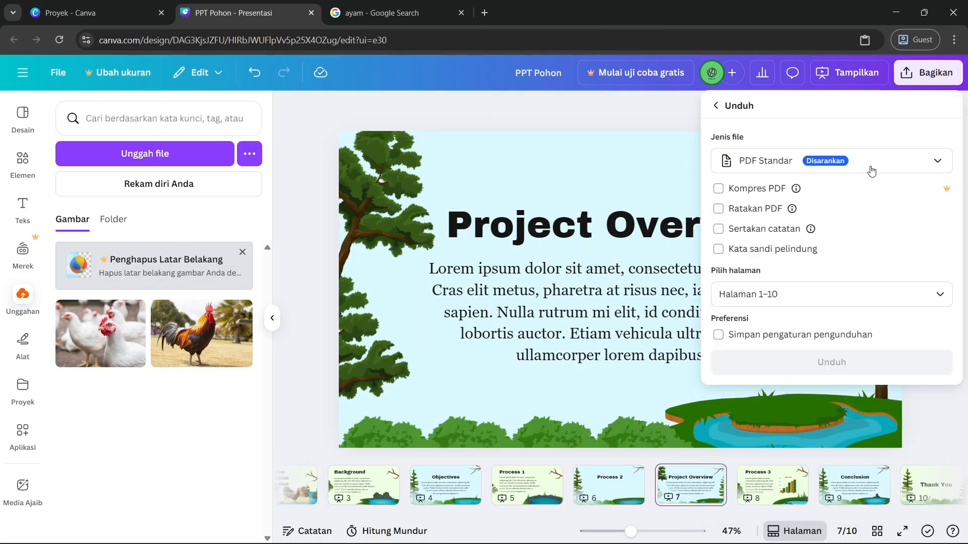
pyautogui.click(897, 165)
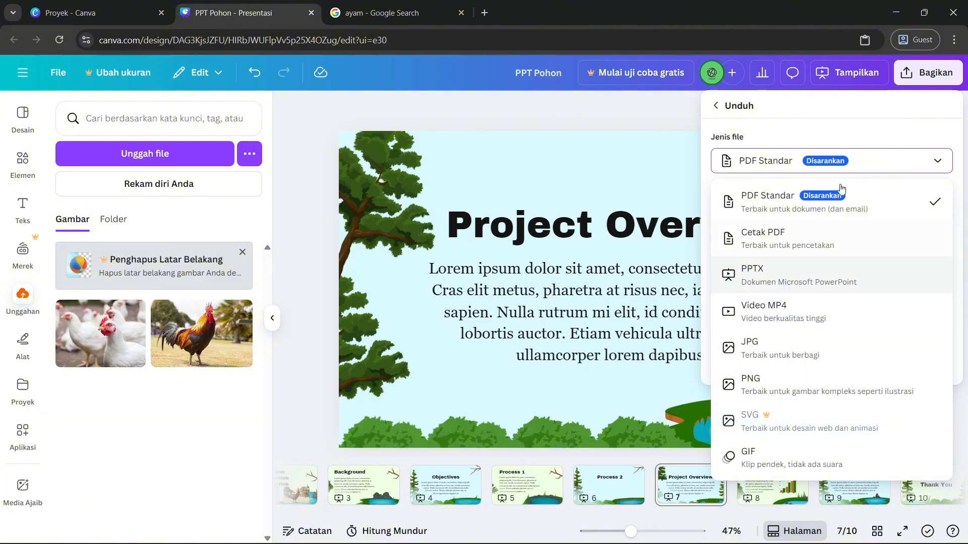
pyautogui.click(716, 105)
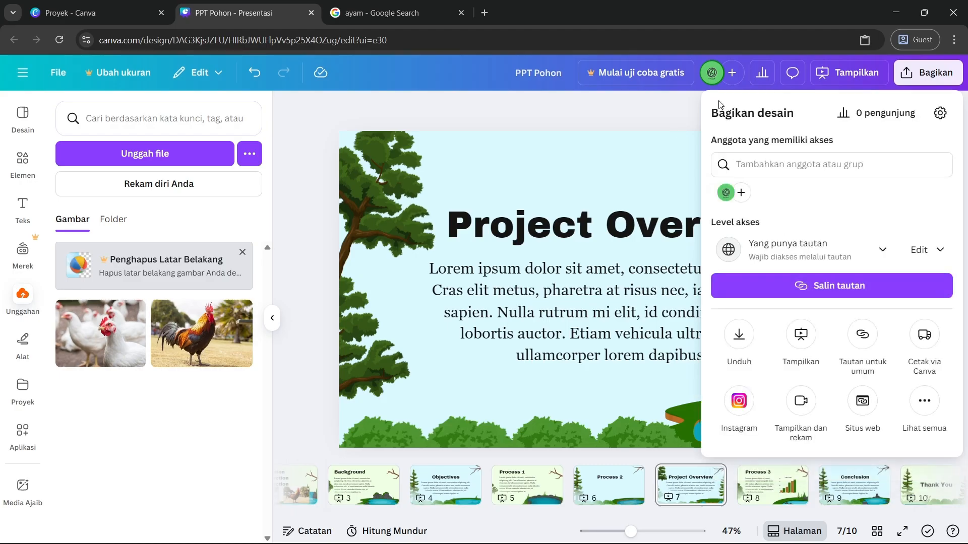
pyautogui.click(619, 119)
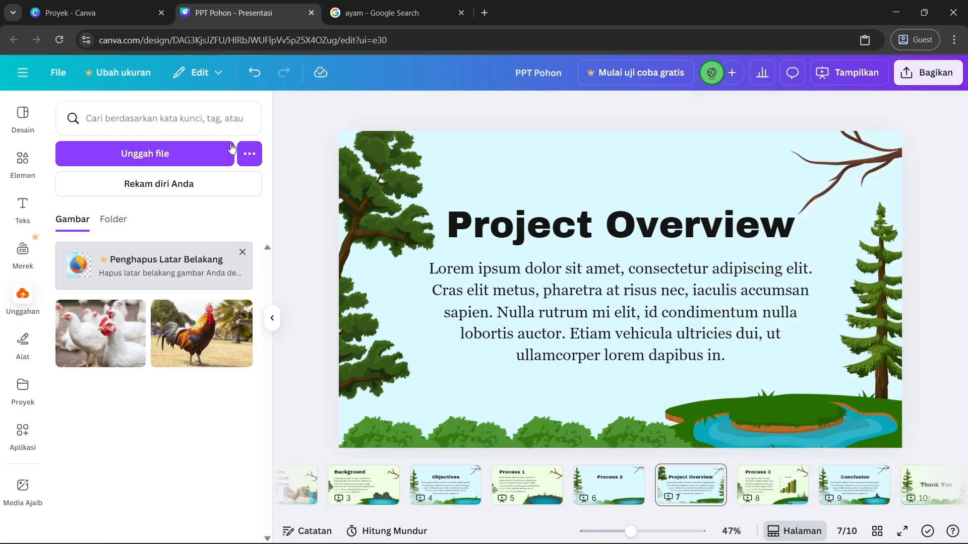